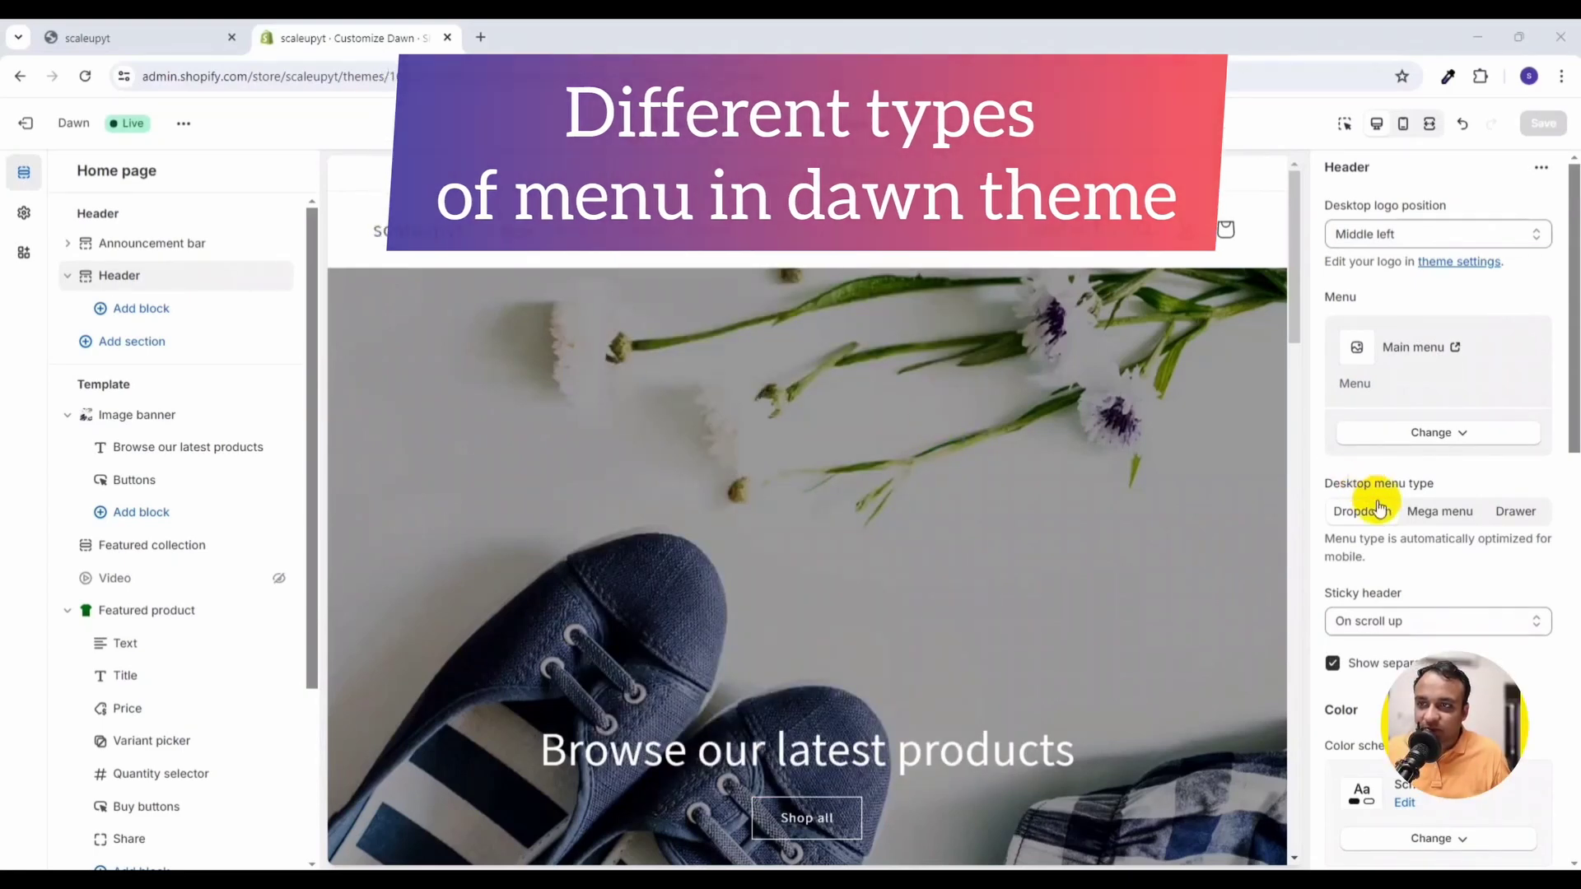
Set the header's desktop menu type to Mega menu and check how the Shop menu opens on the live storefront
{"action": "left_click", "coordinate": [1431, 507]}
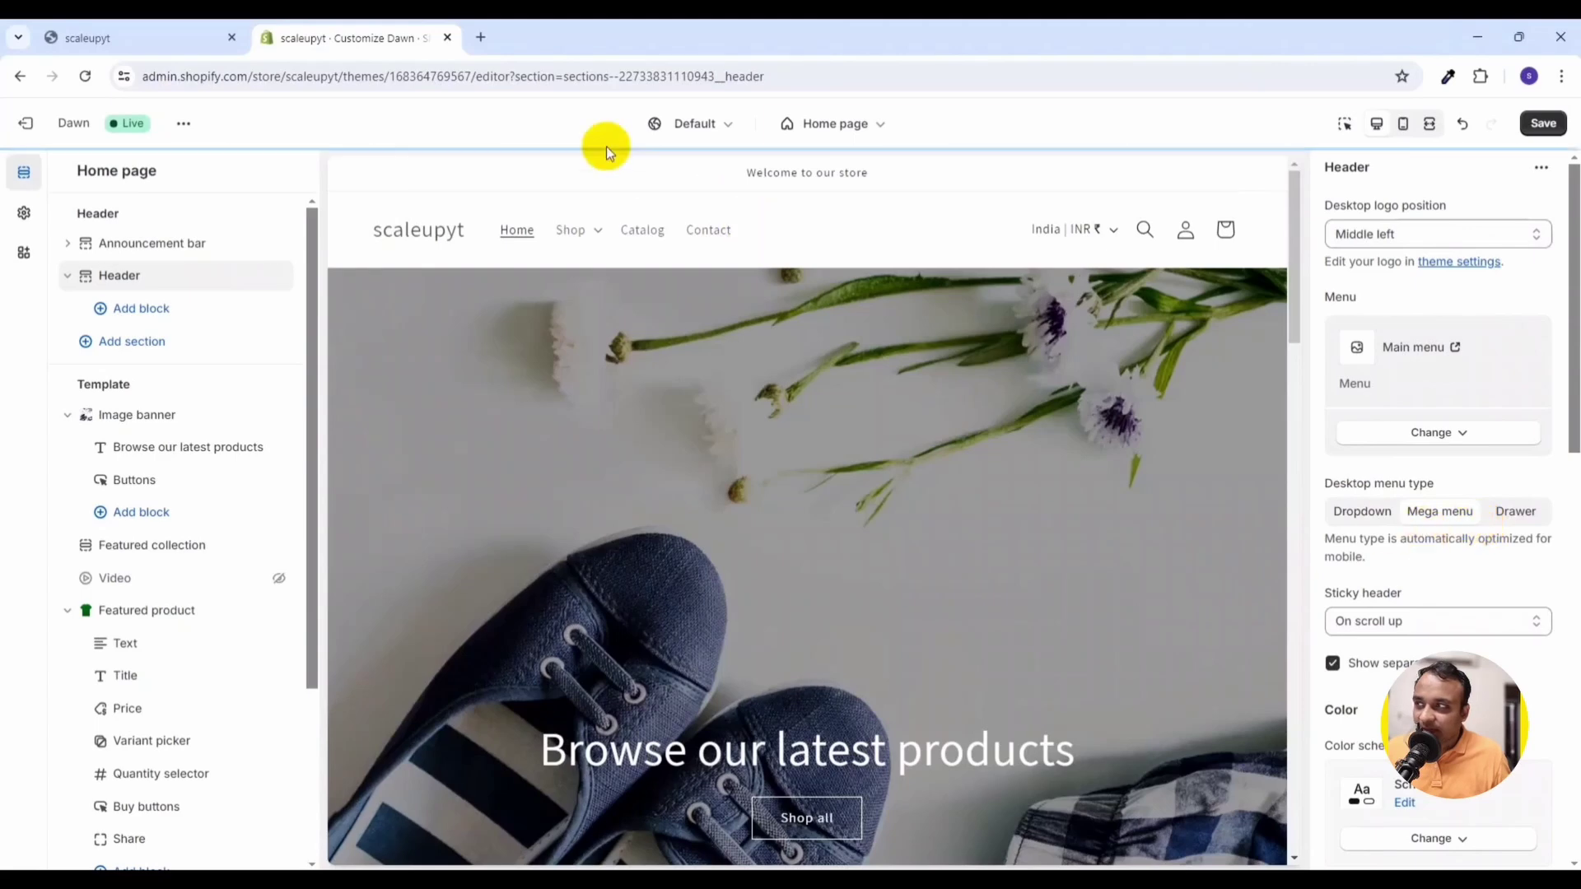
{"action": "left_click", "coordinate": [189, 33]}
{"action": "left_click", "coordinate": [481, 175]}
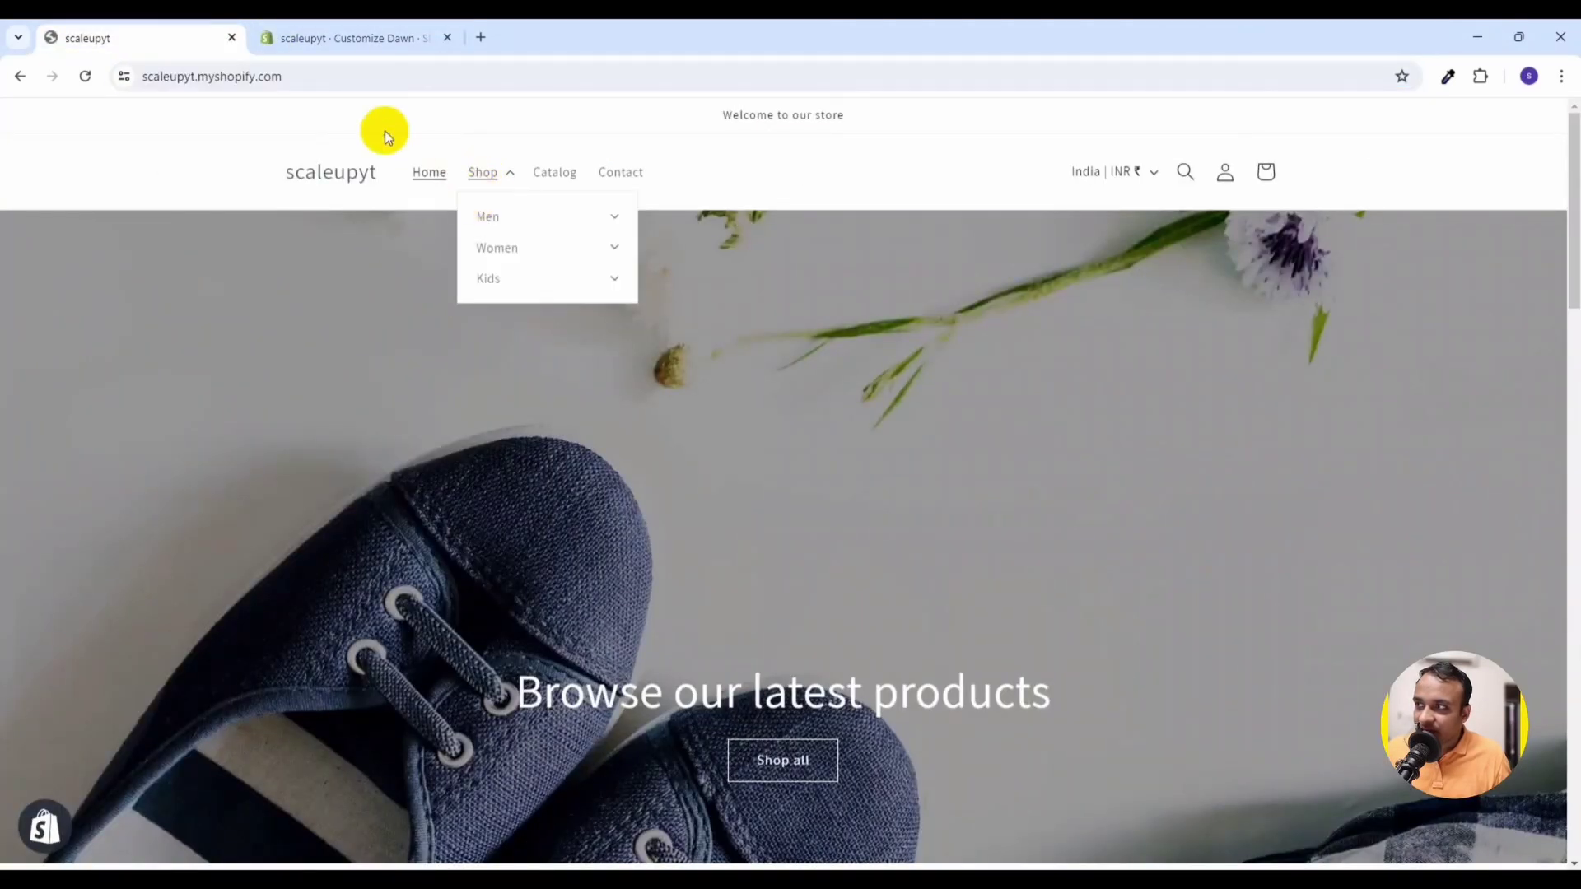
{"action": "left_click", "coordinate": [355, 37]}
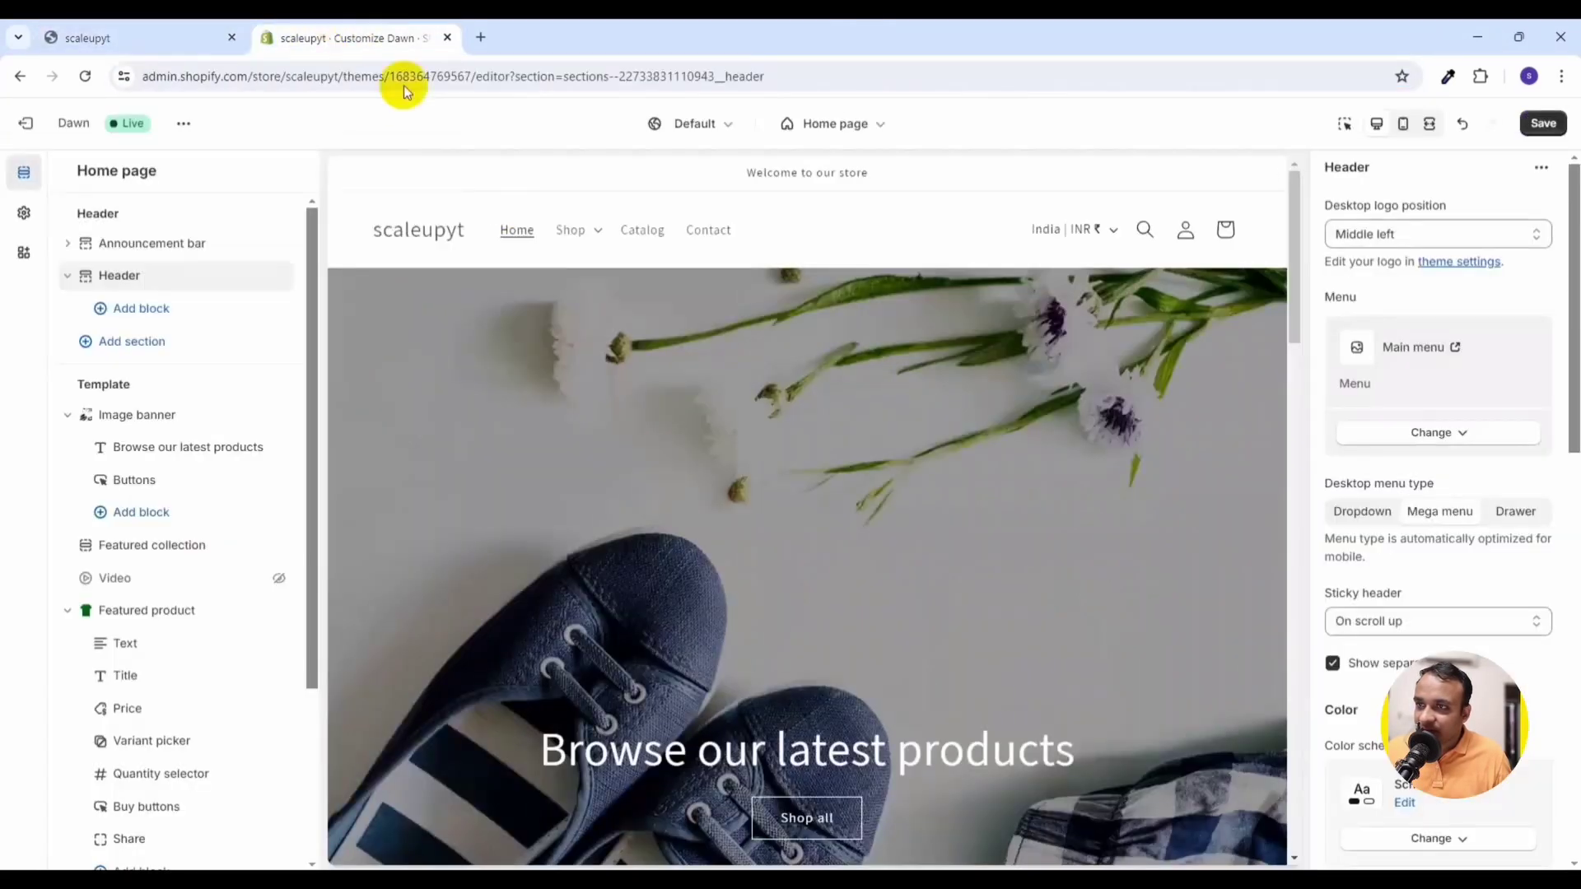
Preview the header's Shop menu with the desktop menu type set to Dropdown and again with Mega menu
{"action": "left_click", "coordinate": [1376, 514]}
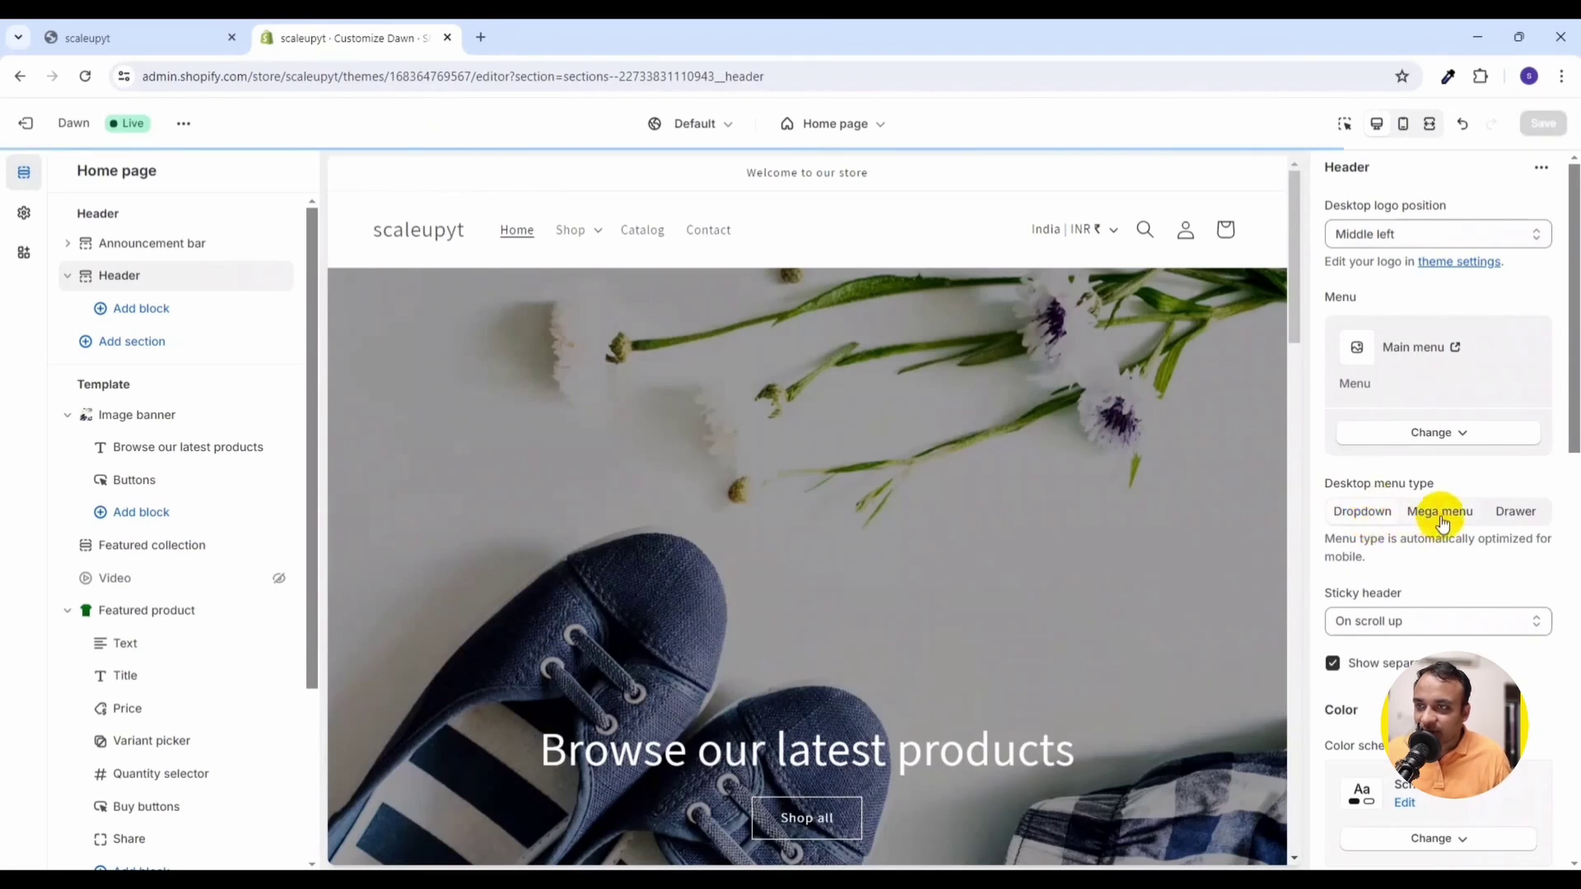
{"action": "left_click", "coordinate": [583, 235]}
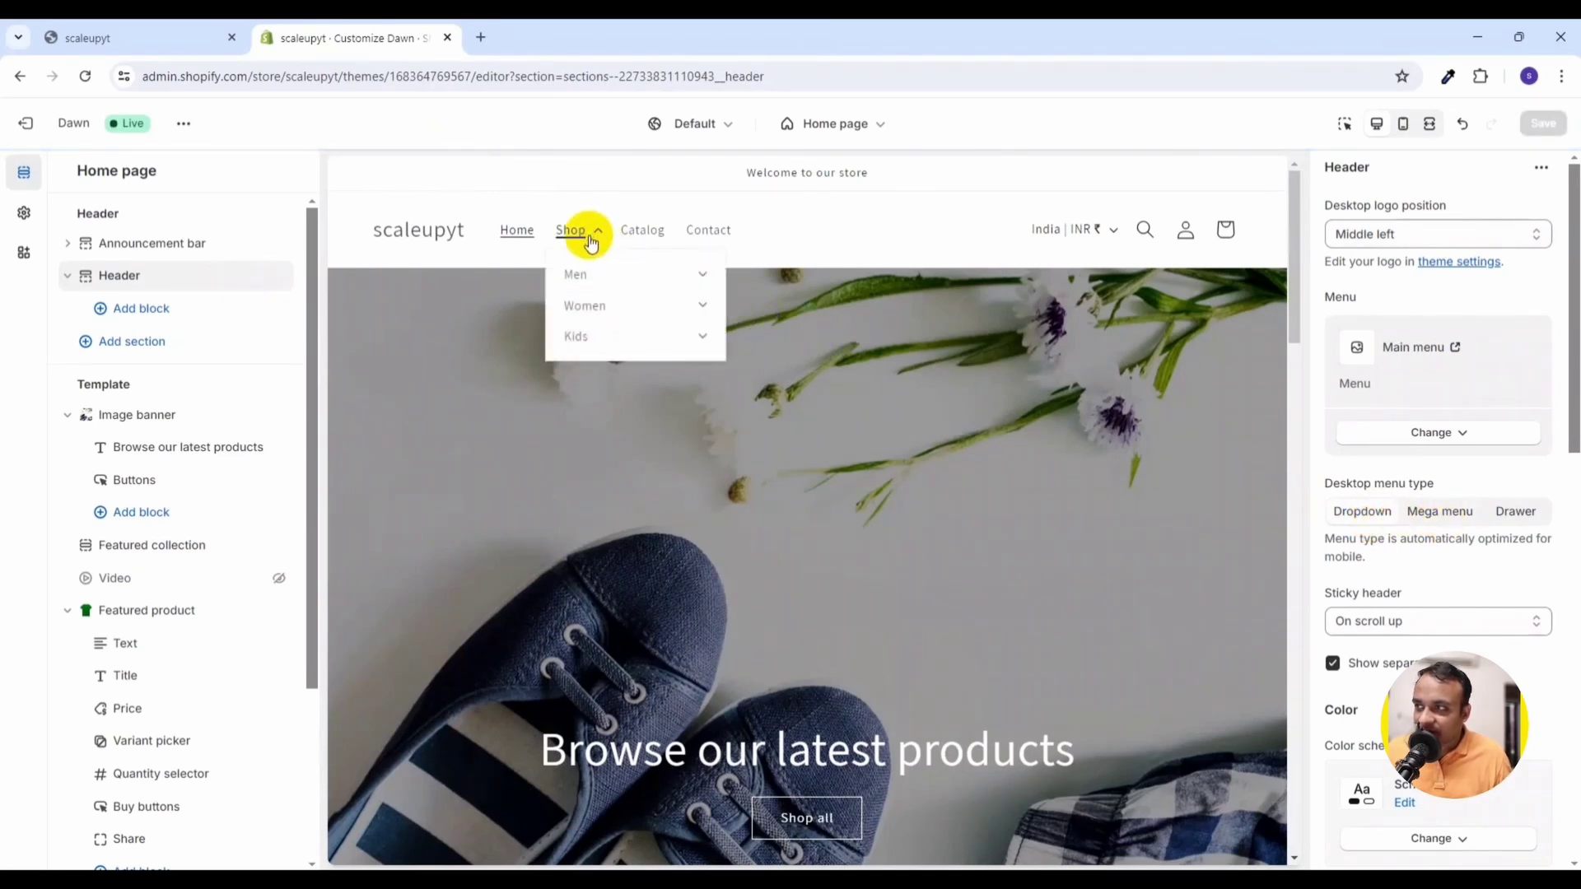
{"action": "left_click", "coordinate": [1448, 519]}
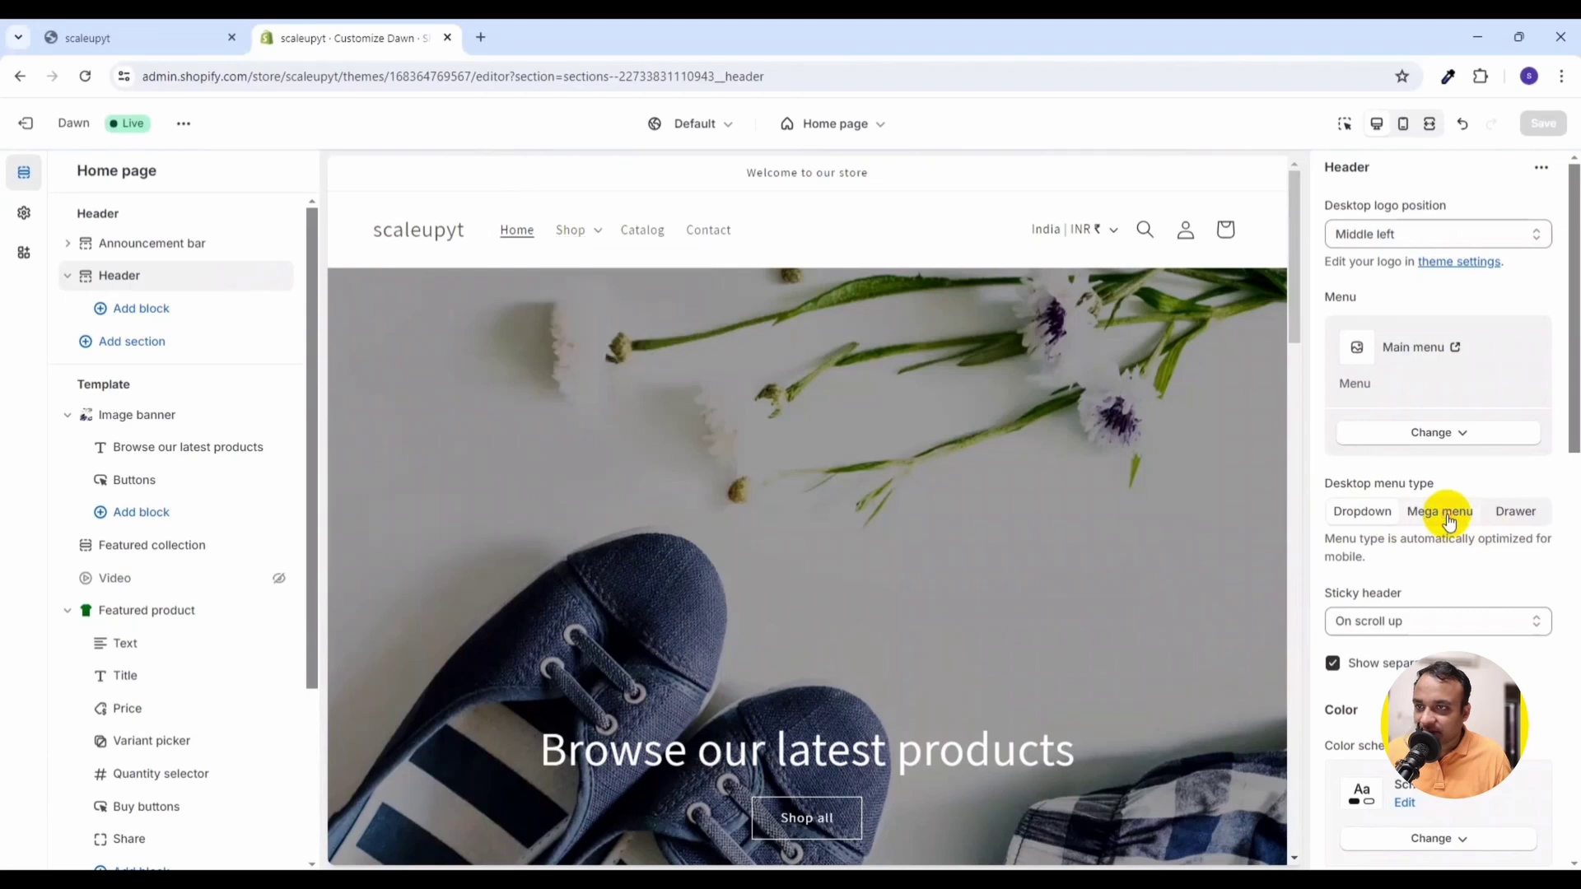
{"action": "left_click", "coordinate": [583, 234]}
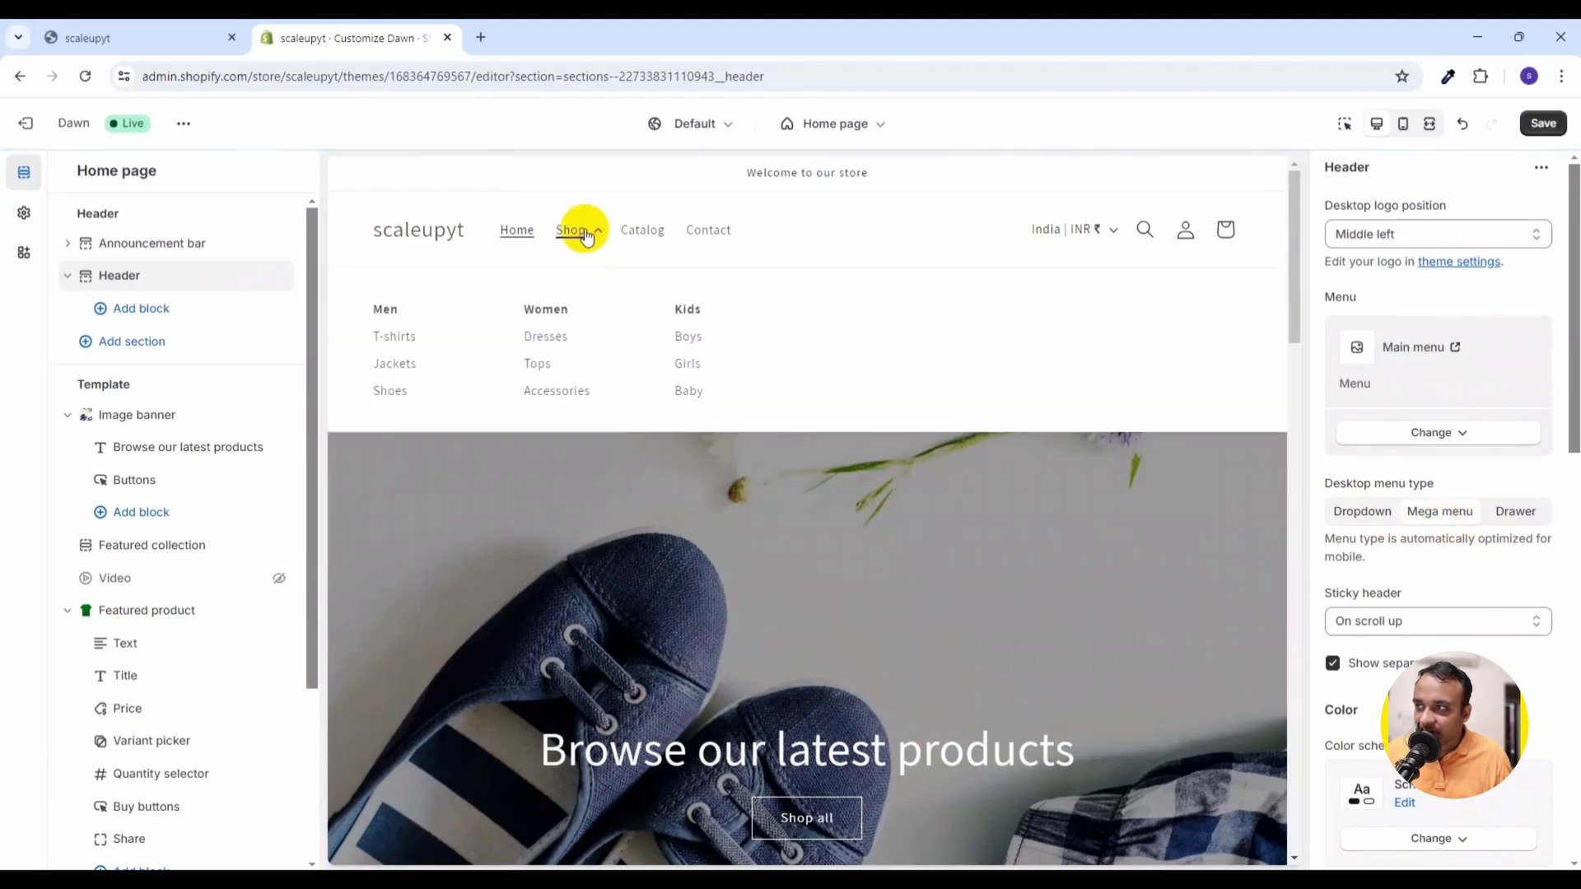
Preview the header navigation with the desktop menu type set to Drawer, and the Shop menu again with Mega menu
{"action": "left_click", "coordinate": [1520, 512]}
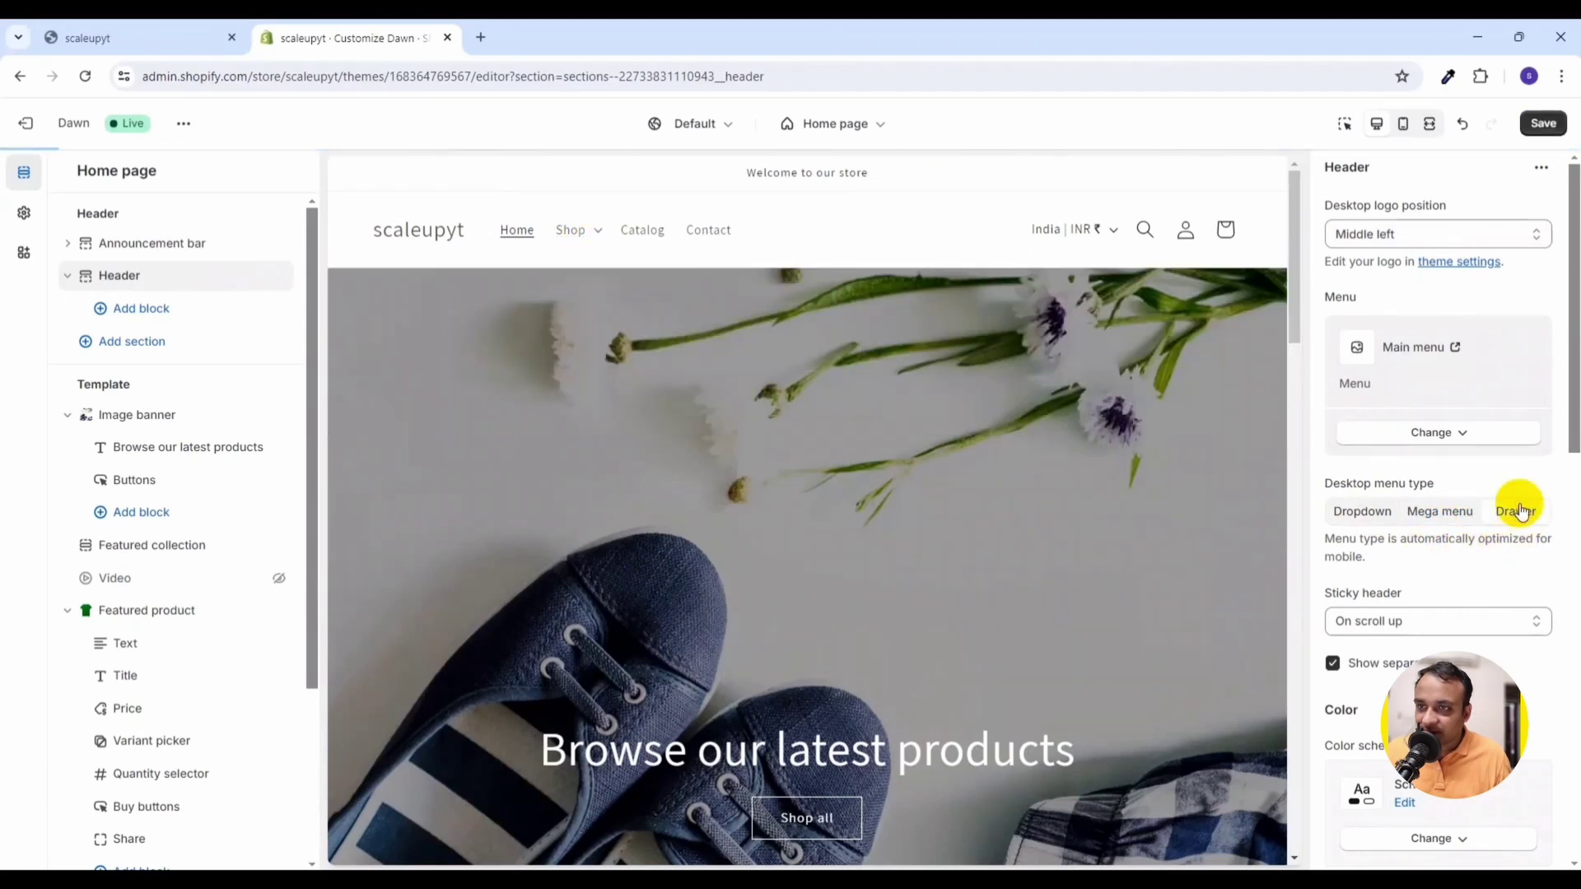
{"action": "left_click", "coordinate": [355, 240]}
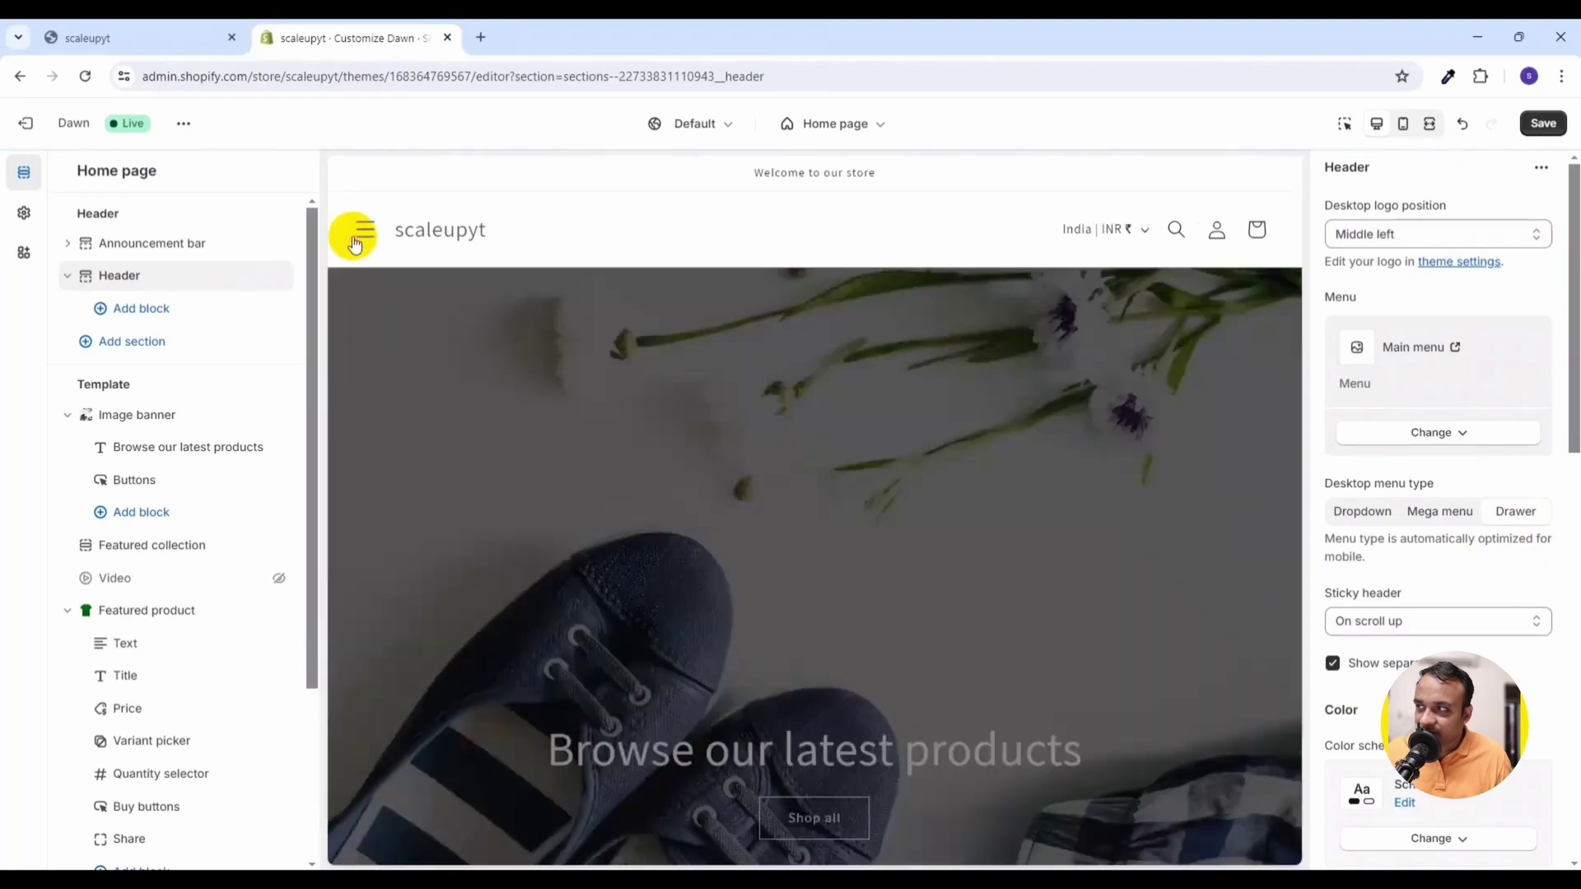
{"action": "left_click", "coordinate": [354, 237]}
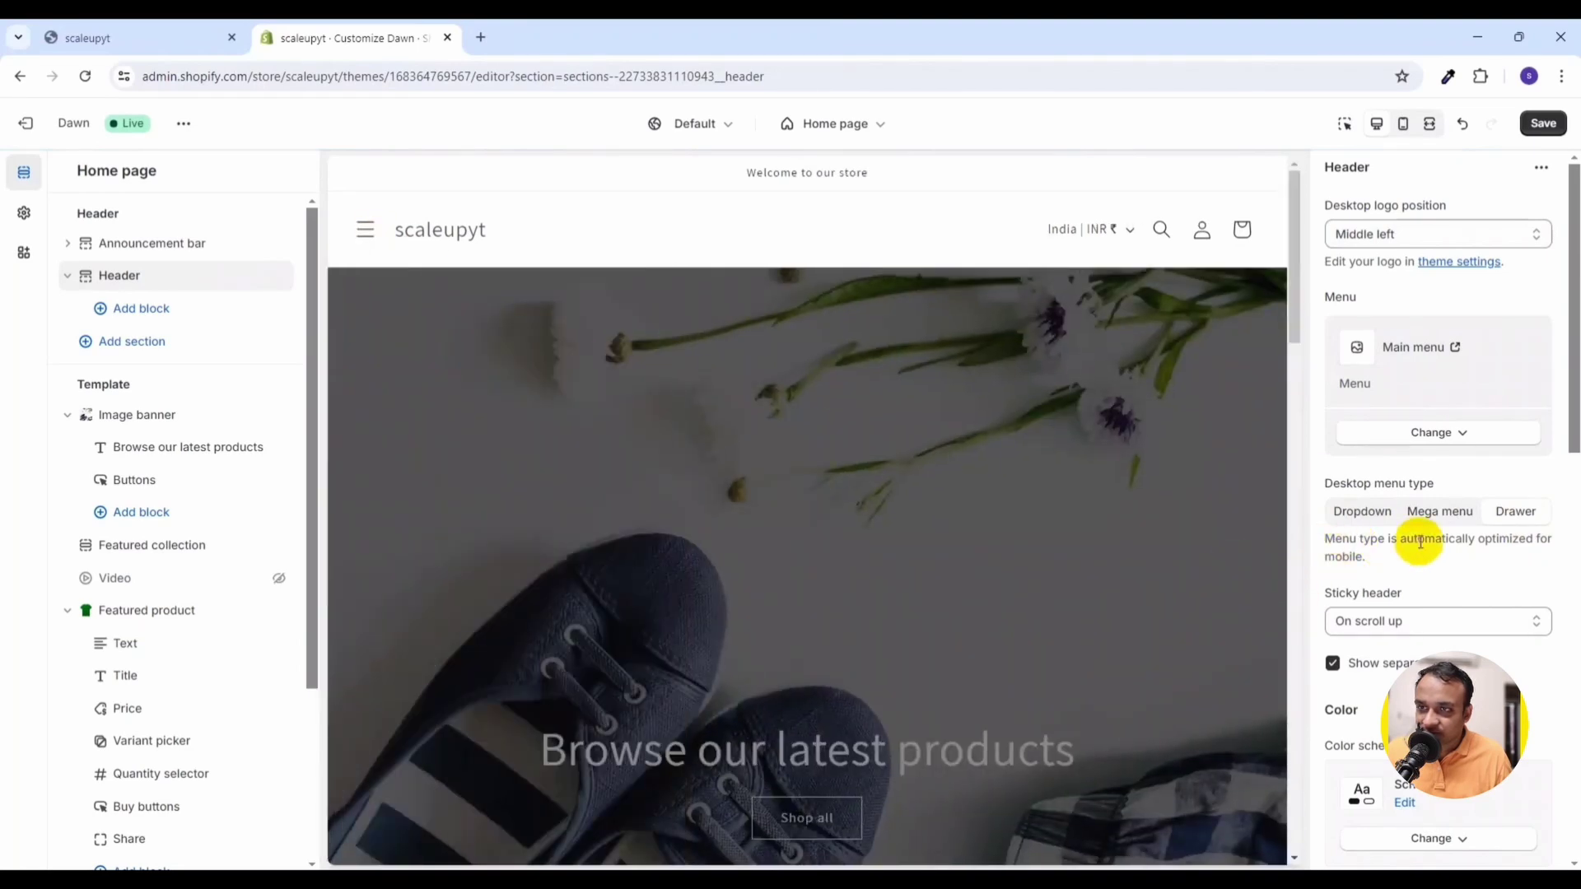
{"action": "left_click", "coordinate": [1437, 512]}
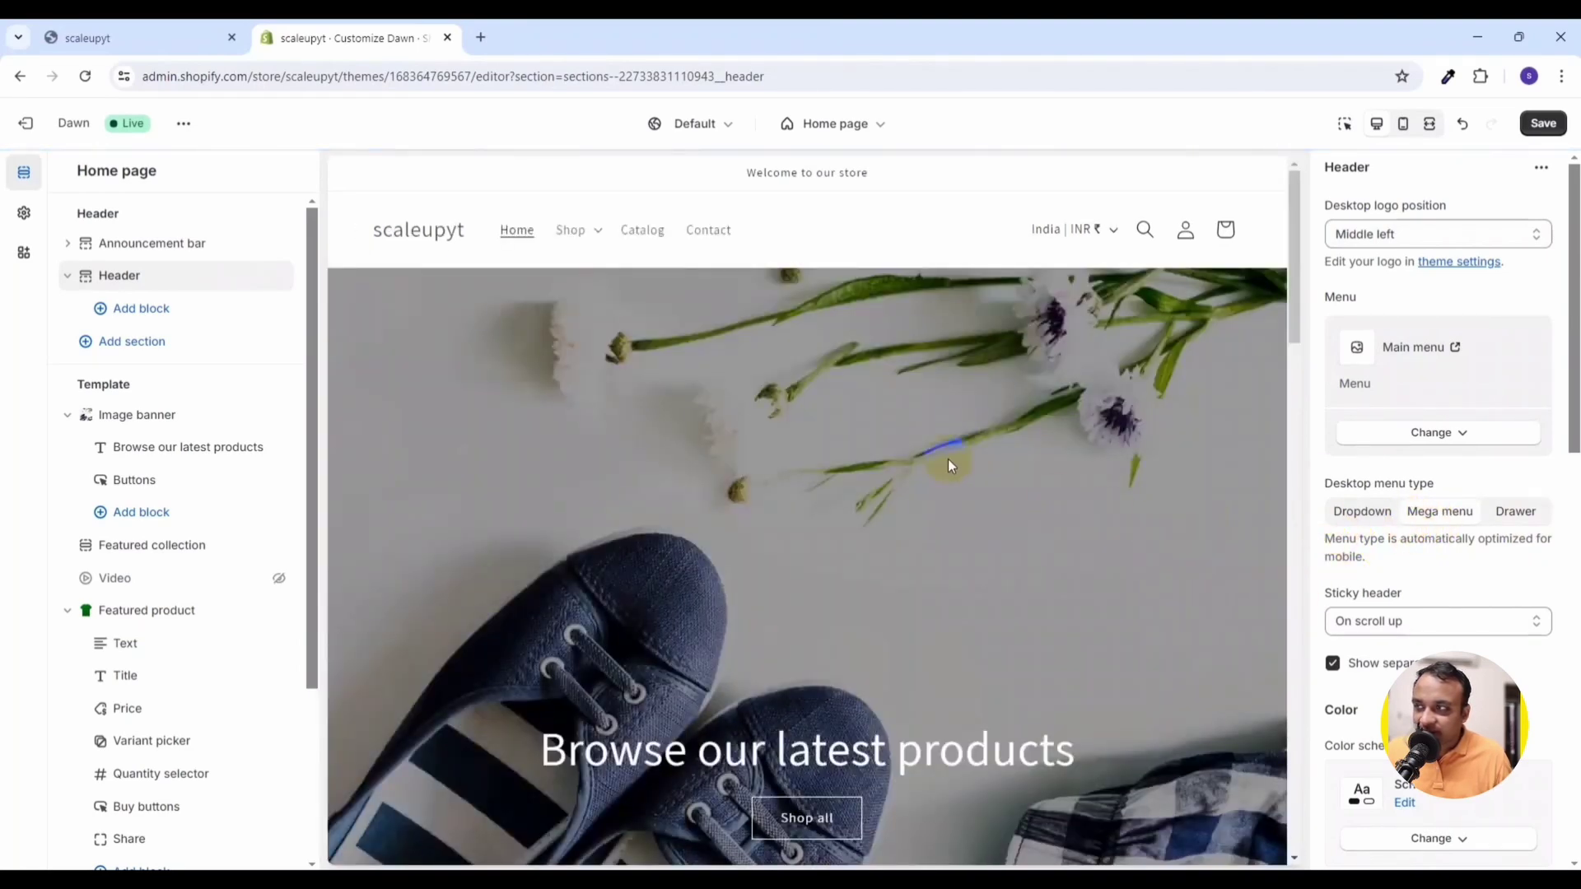
{"action": "left_click", "coordinate": [568, 247]}
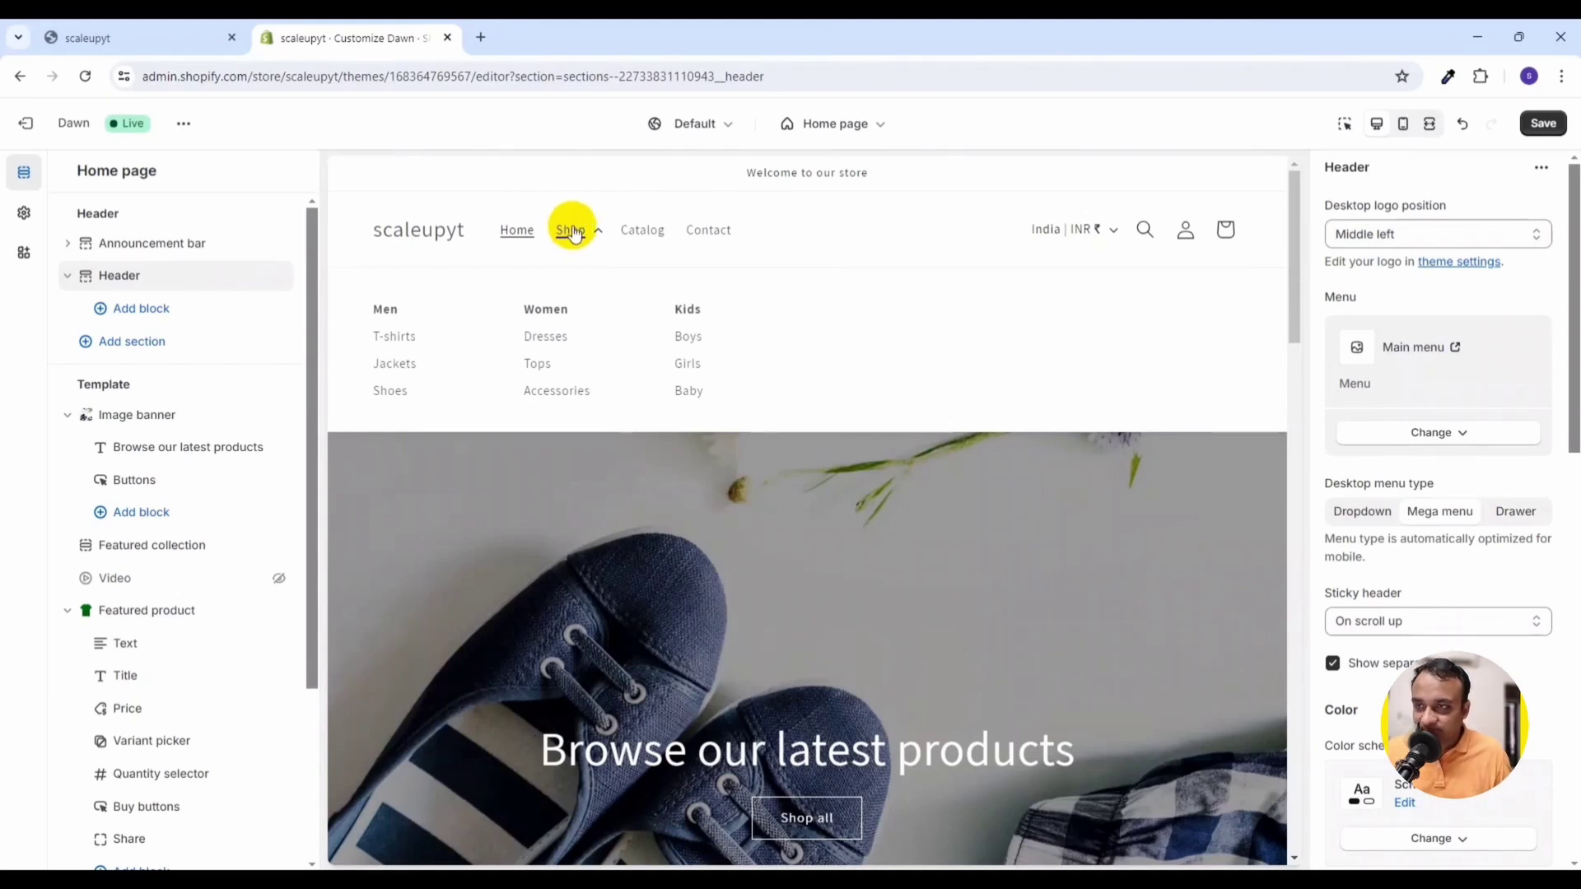
Examine on the live storefront tab how the header's Shop dropdown opens and closes
{"action": "left_click", "coordinate": [159, 27]}
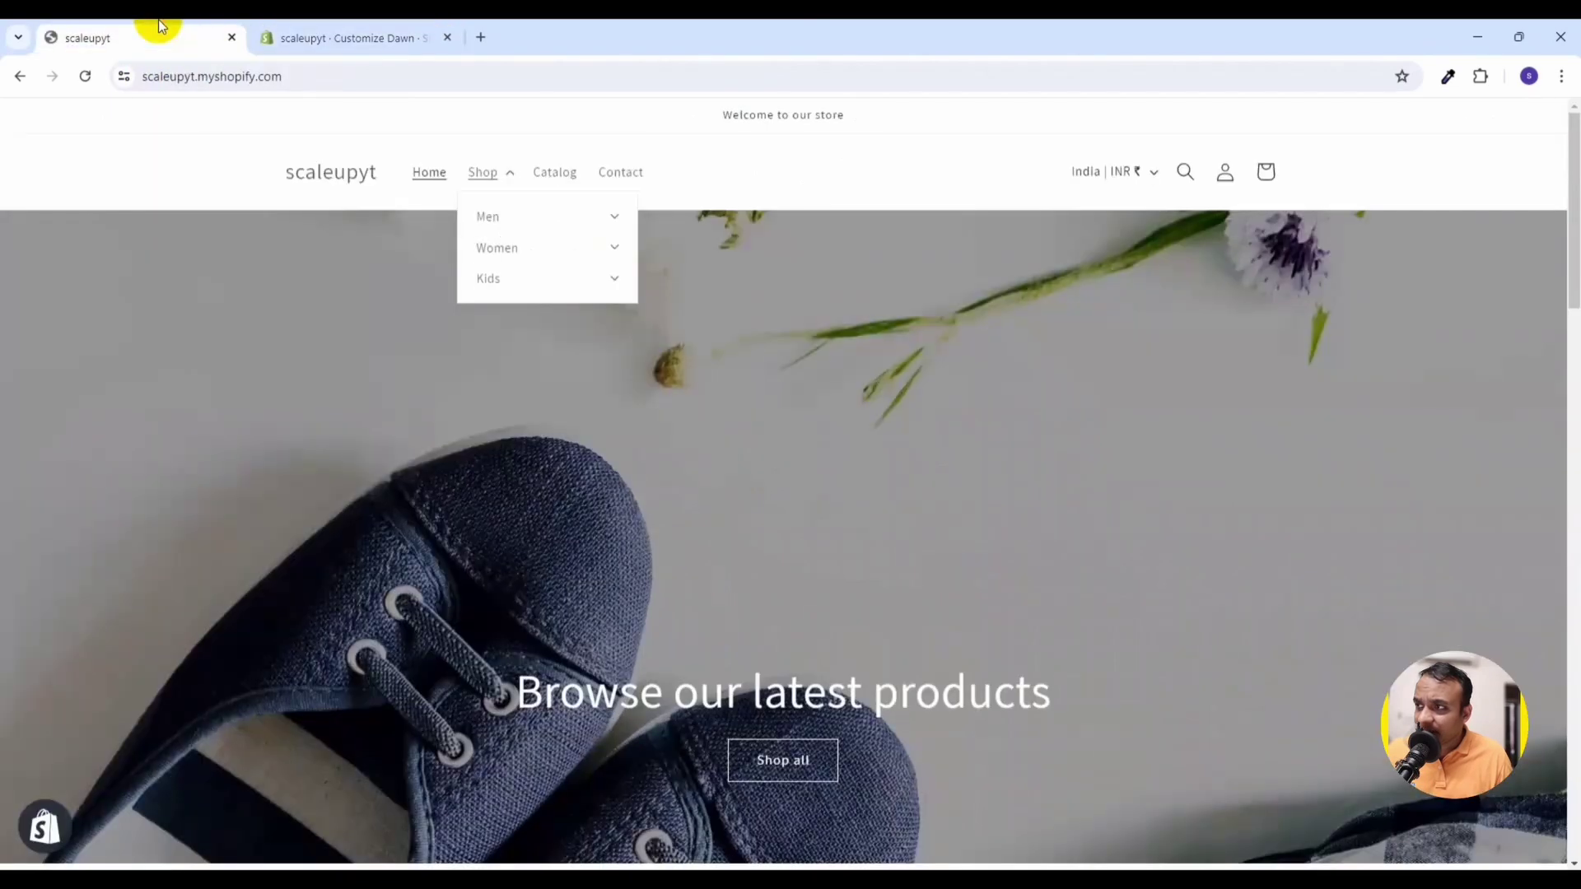
{"action": "left_click", "coordinate": [259, 312]}
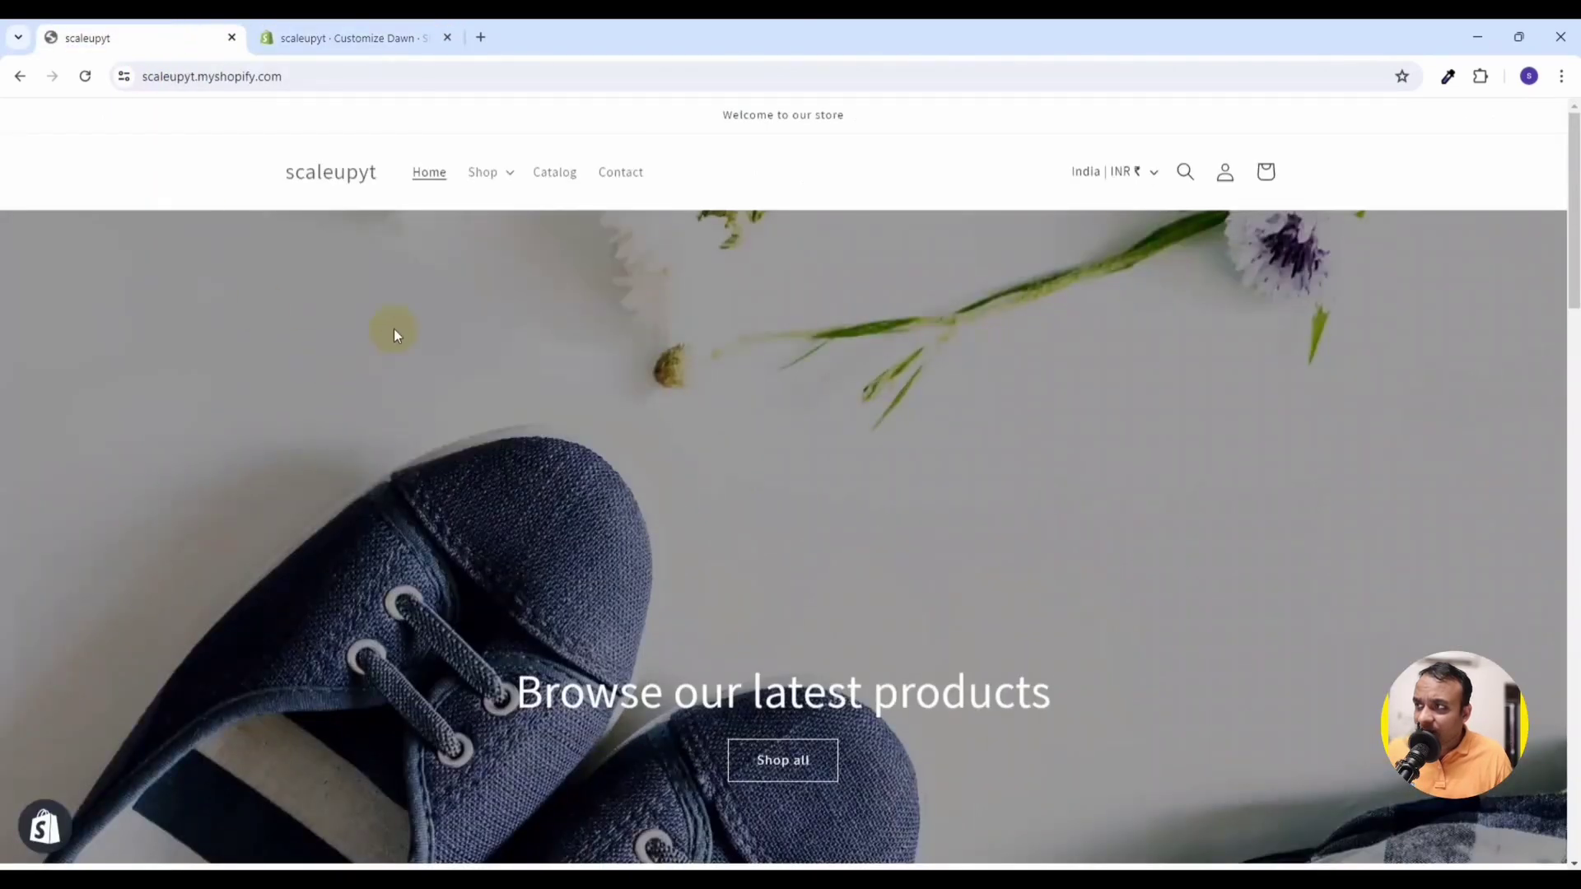
{"action": "left_click", "coordinate": [488, 174]}
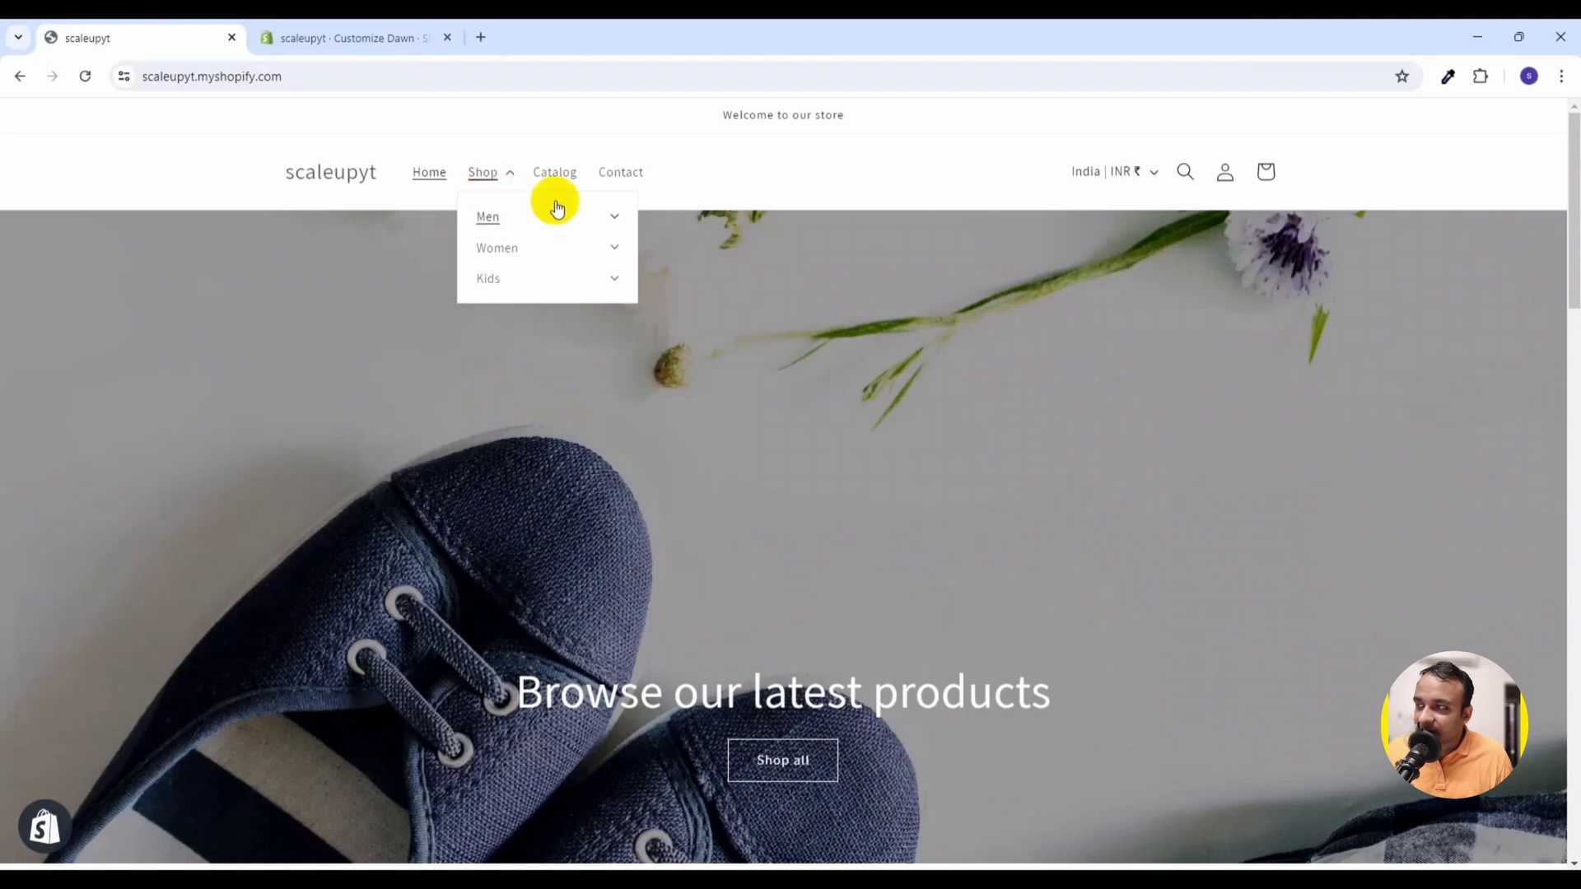
{"action": "left_click", "coordinate": [550, 206]}
{"action": "left_click", "coordinate": [551, 208]}
{"action": "left_click", "coordinate": [431, 224]}
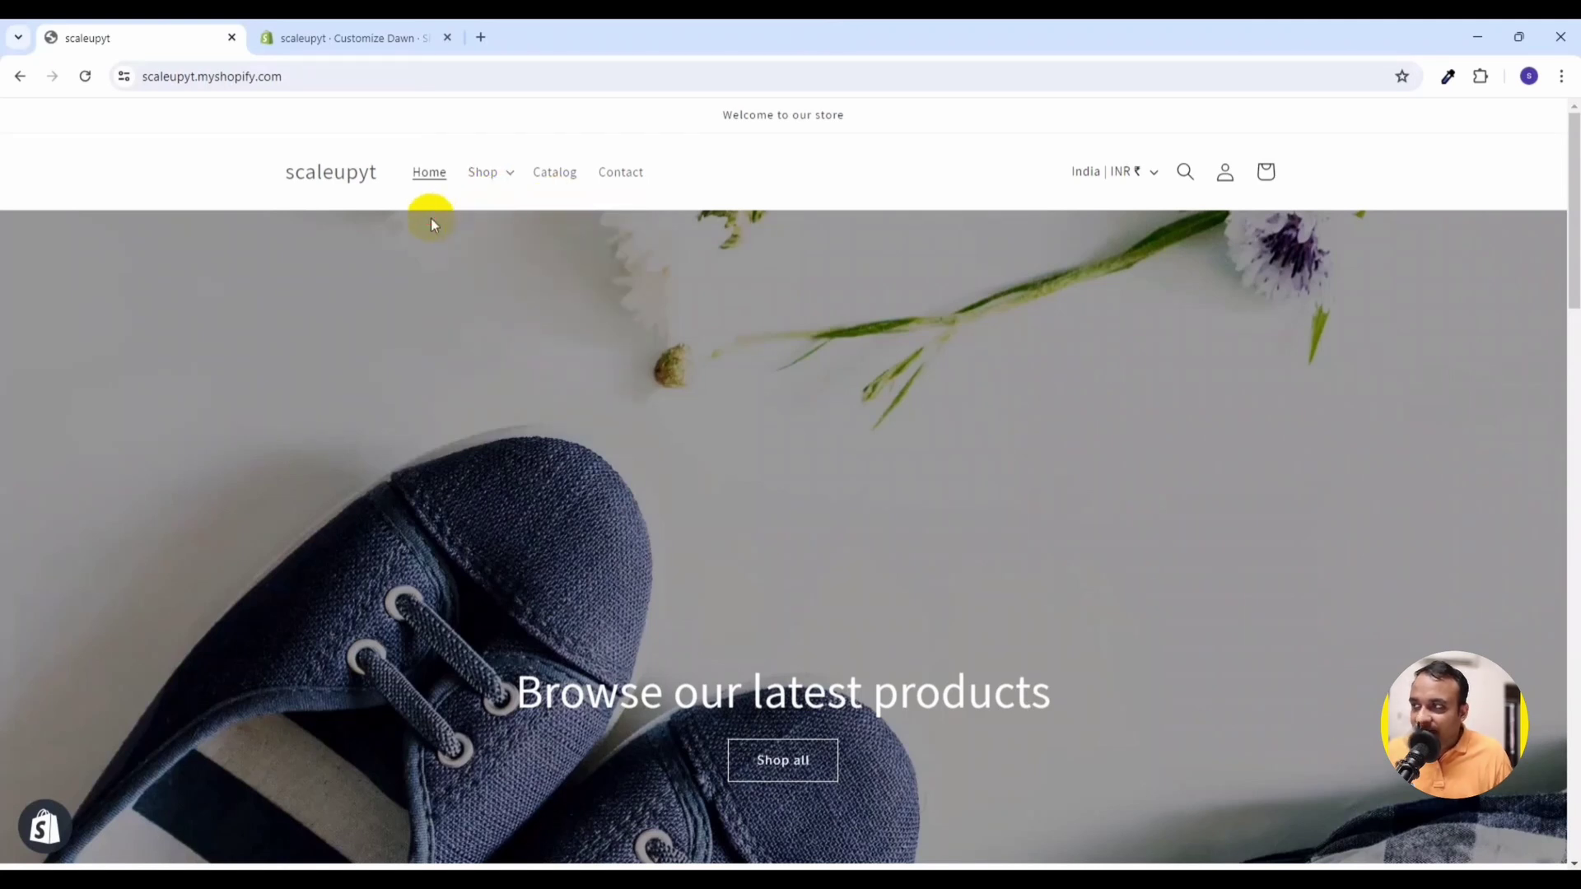
{"action": "left_click", "coordinate": [482, 175]}
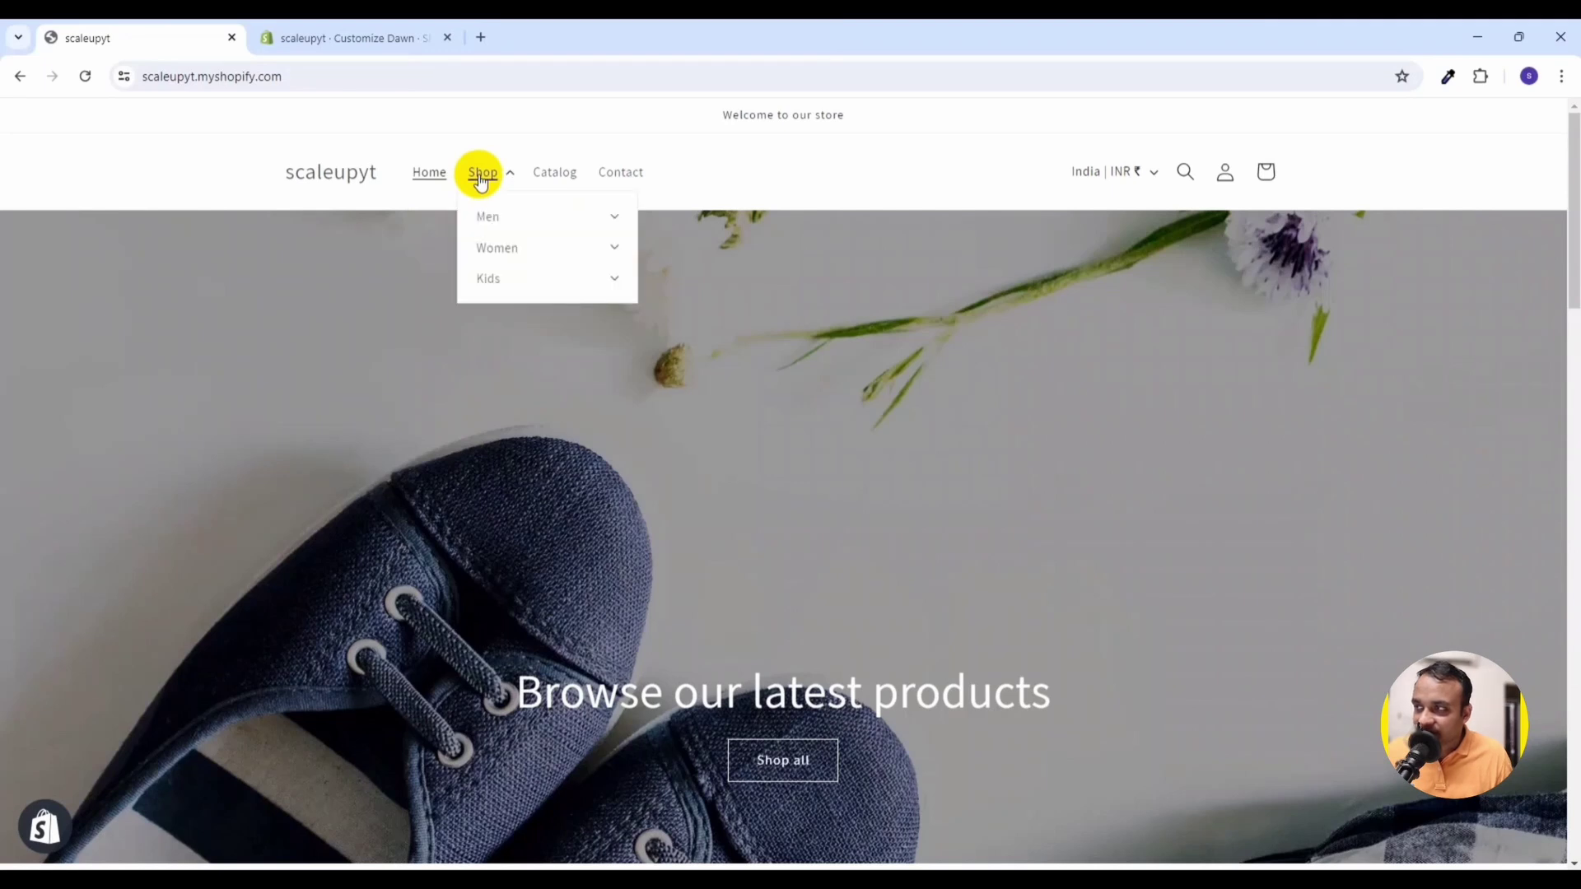
{"action": "left_click", "coordinate": [403, 243]}
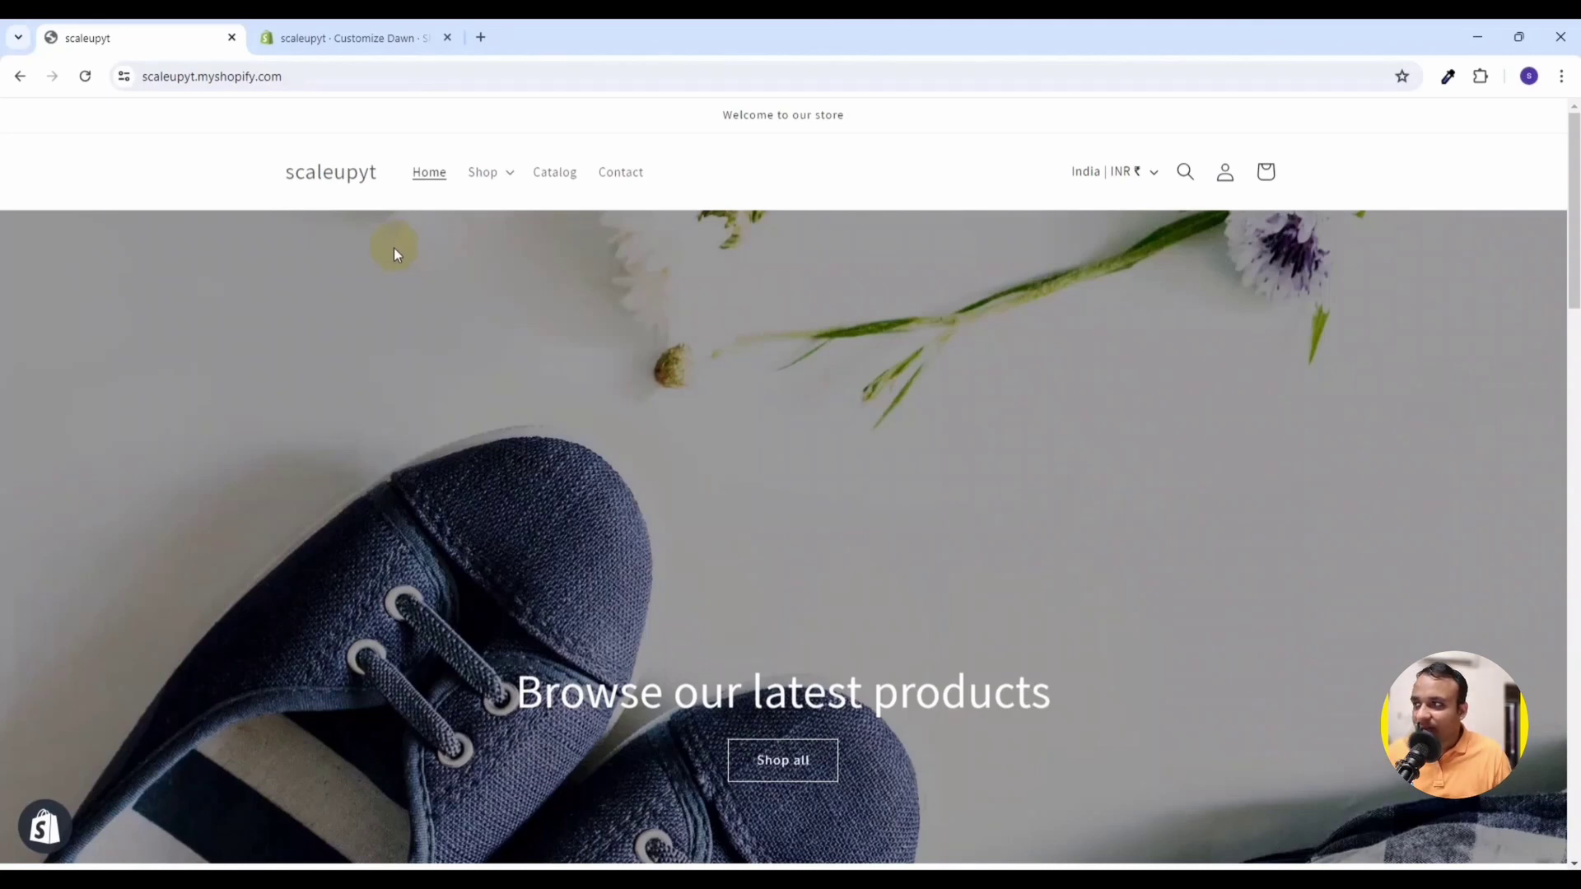
Return to the theme editor and exit to the Themes page, discarding the unsaved header changes
{"action": "left_click", "coordinate": [314, 42]}
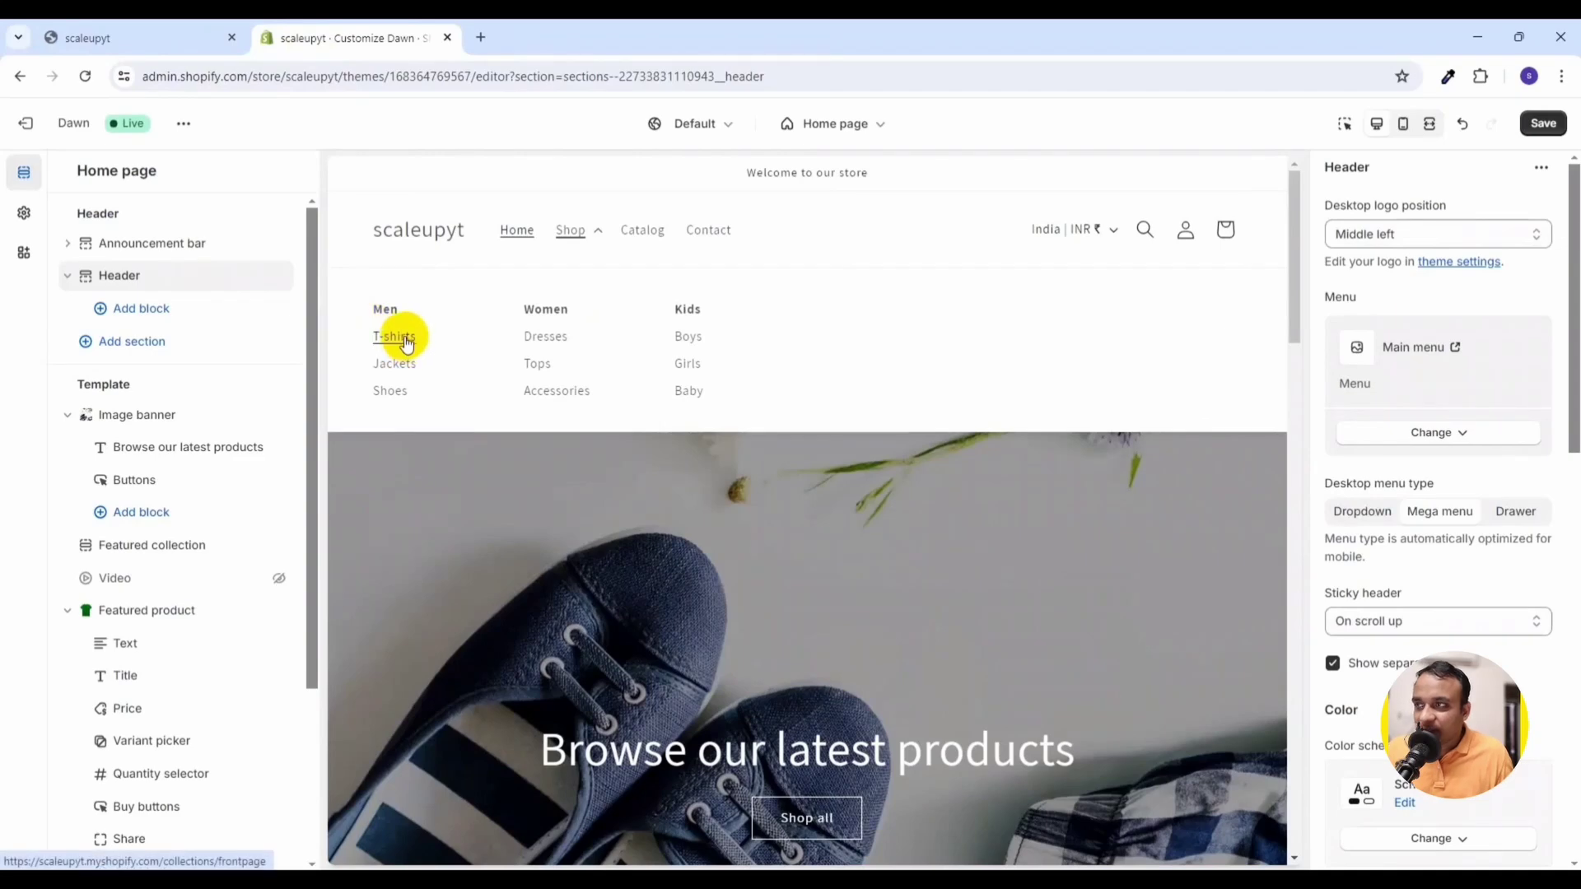
{"action": "left_click", "coordinate": [32, 131]}
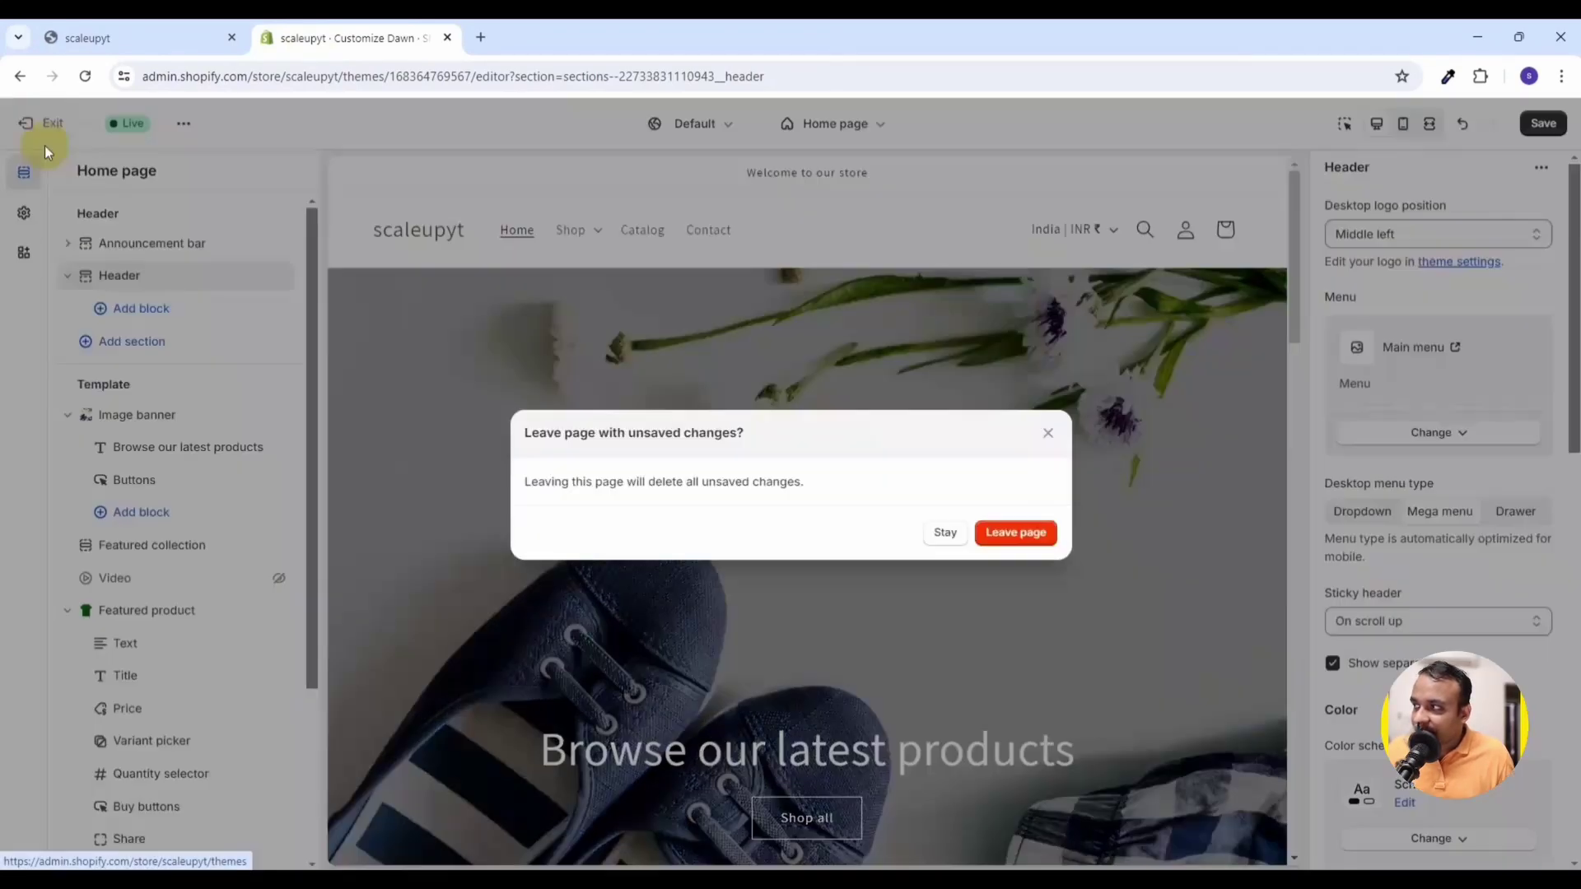
{"action": "left_click", "coordinate": [991, 533]}
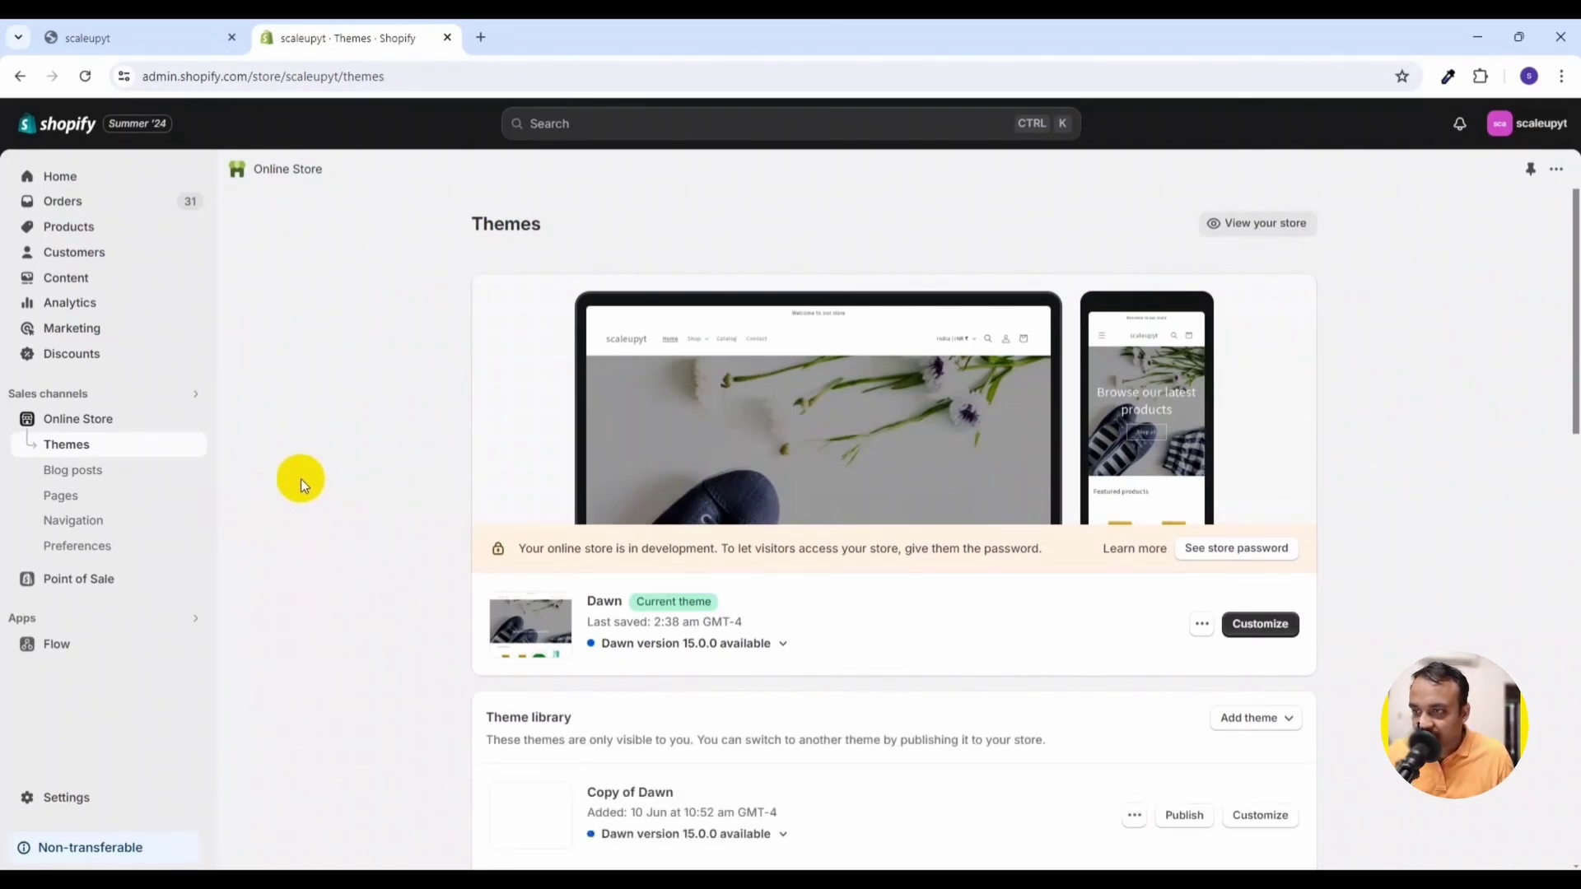
{"action": "left_click", "coordinate": [1201, 628]}
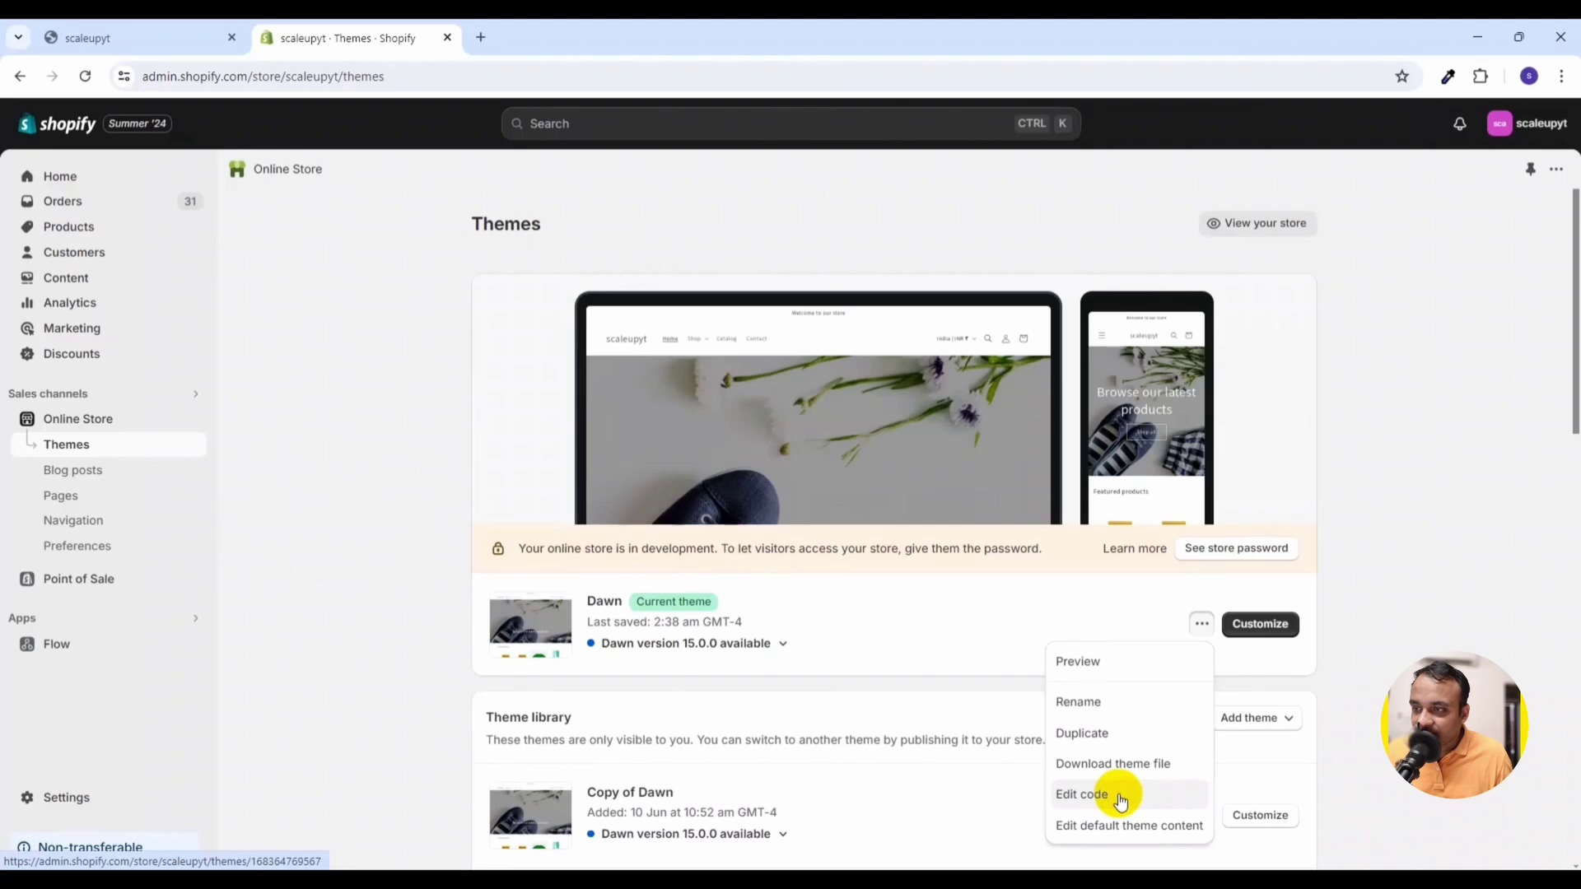
{"action": "left_click", "coordinate": [968, 623]}
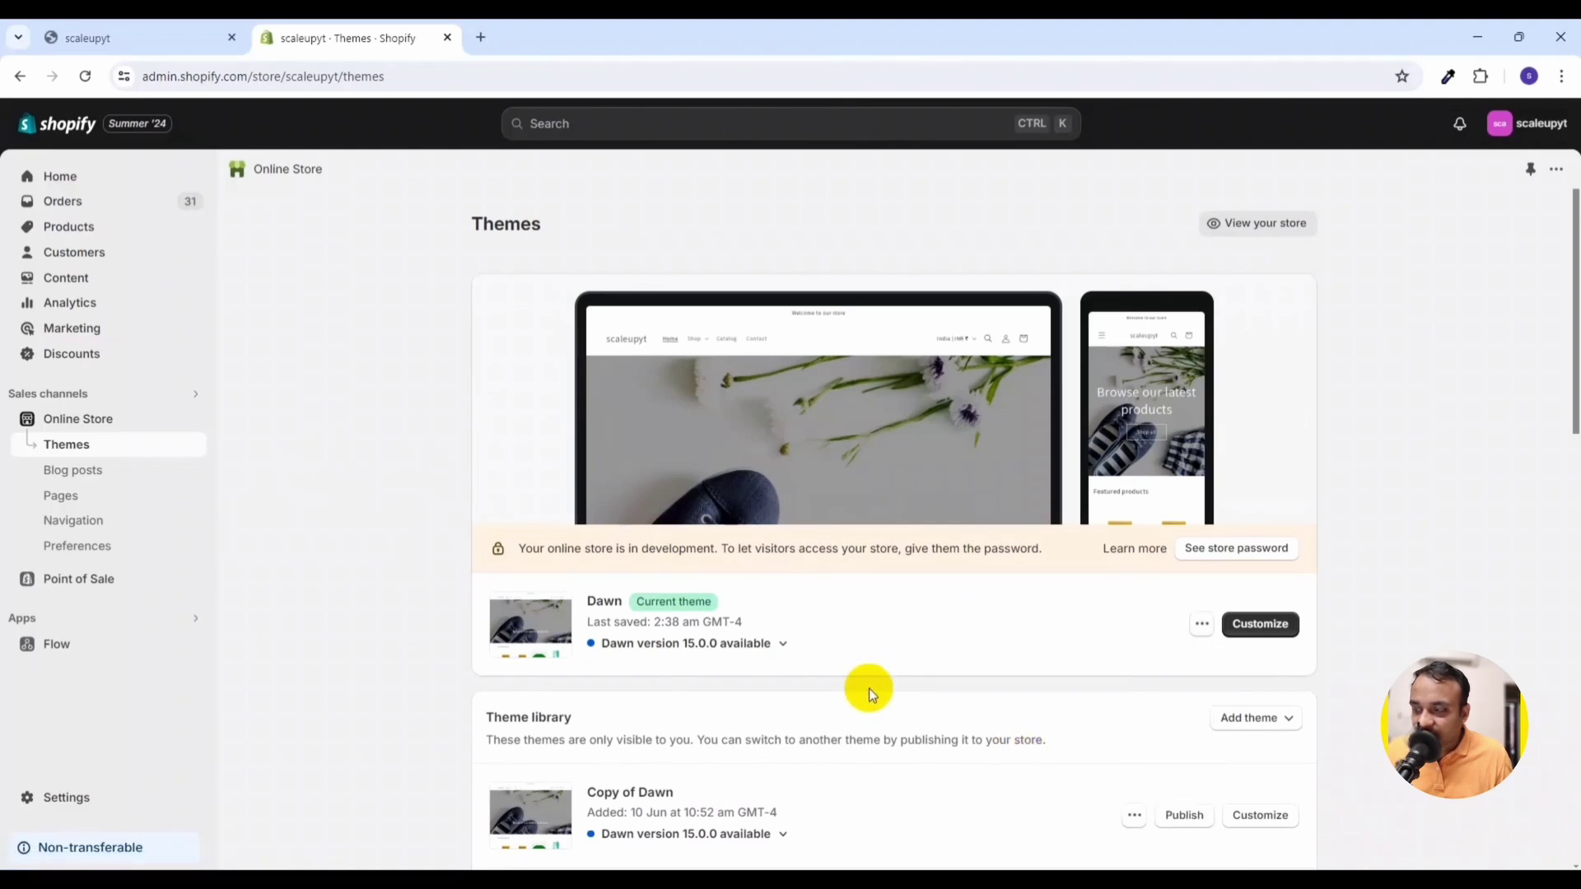
{"action": "scroll", "coordinate": [868, 688], "scroll_direction": "down", "scroll_amount": 1}
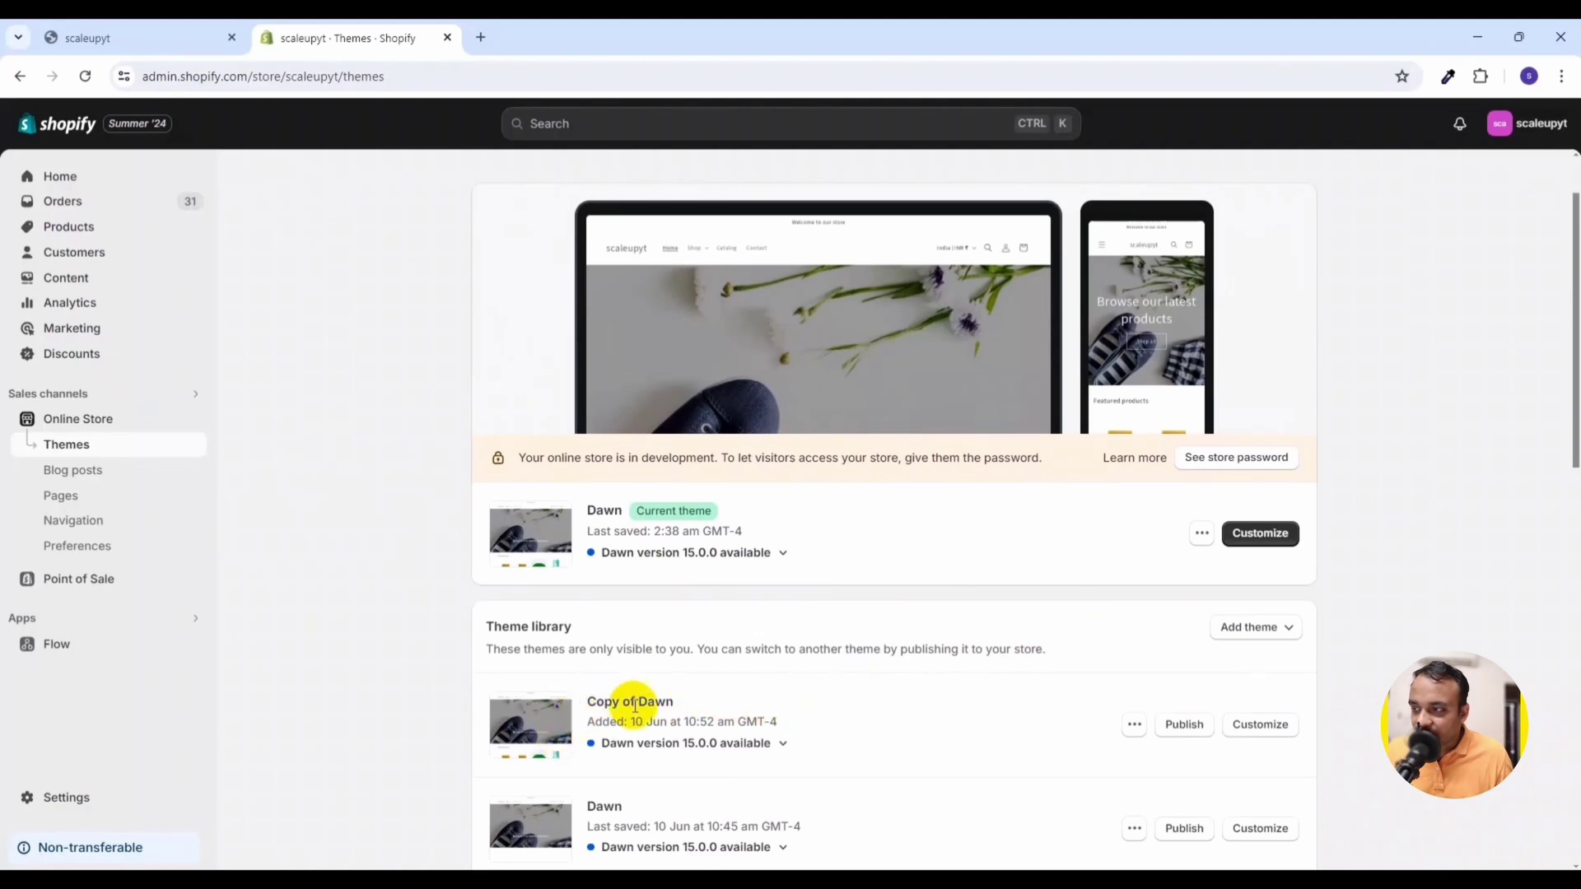
{"action": "left_click", "coordinate": [1202, 535]}
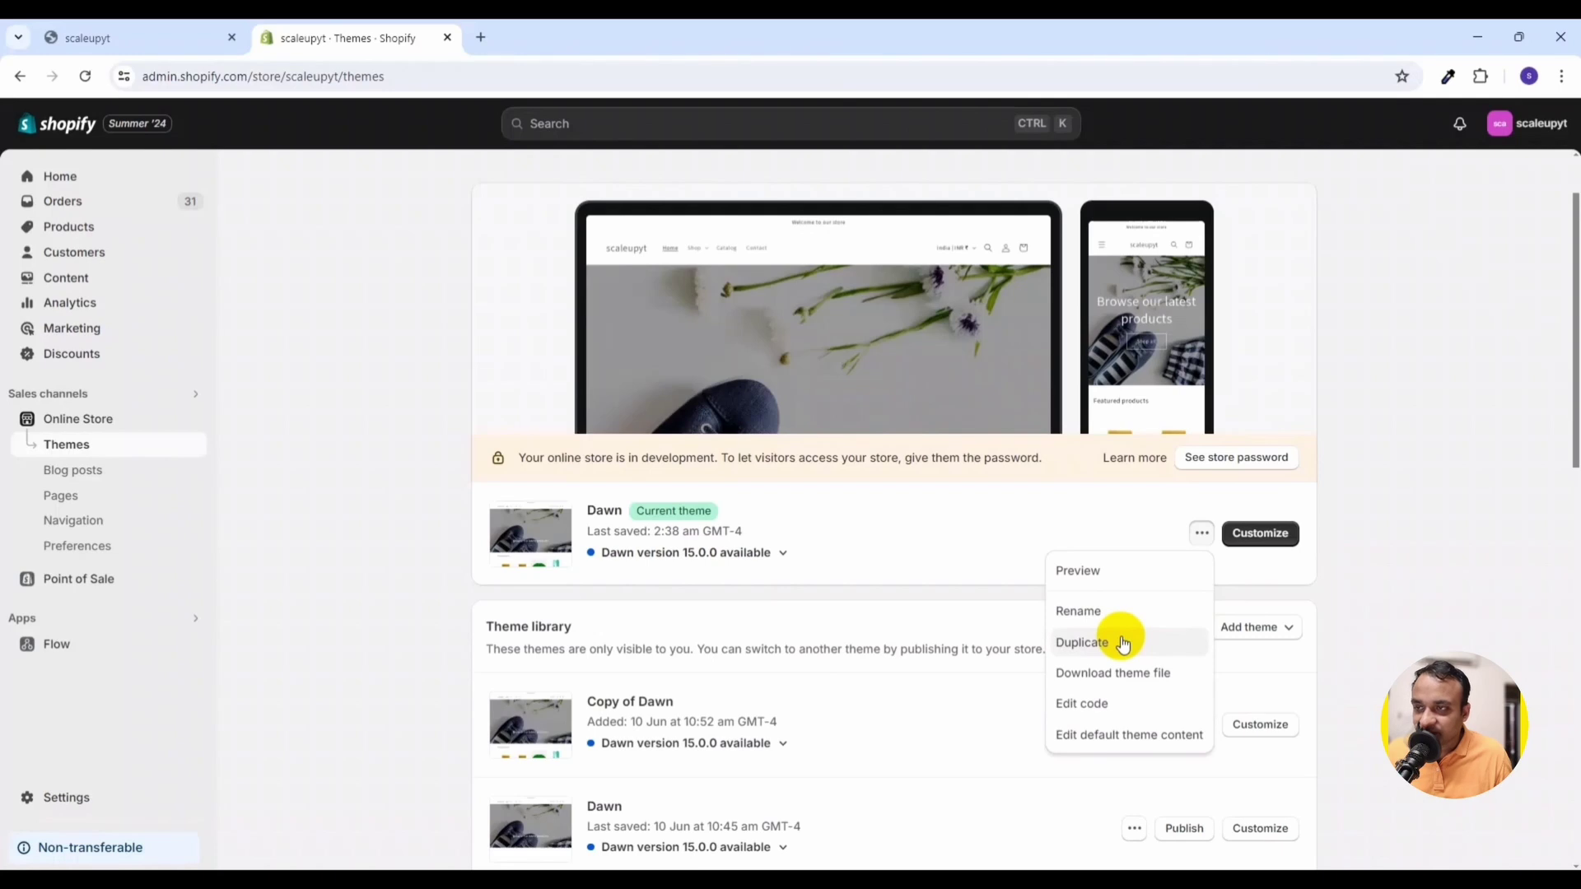
{"action": "left_click", "coordinate": [983, 594]}
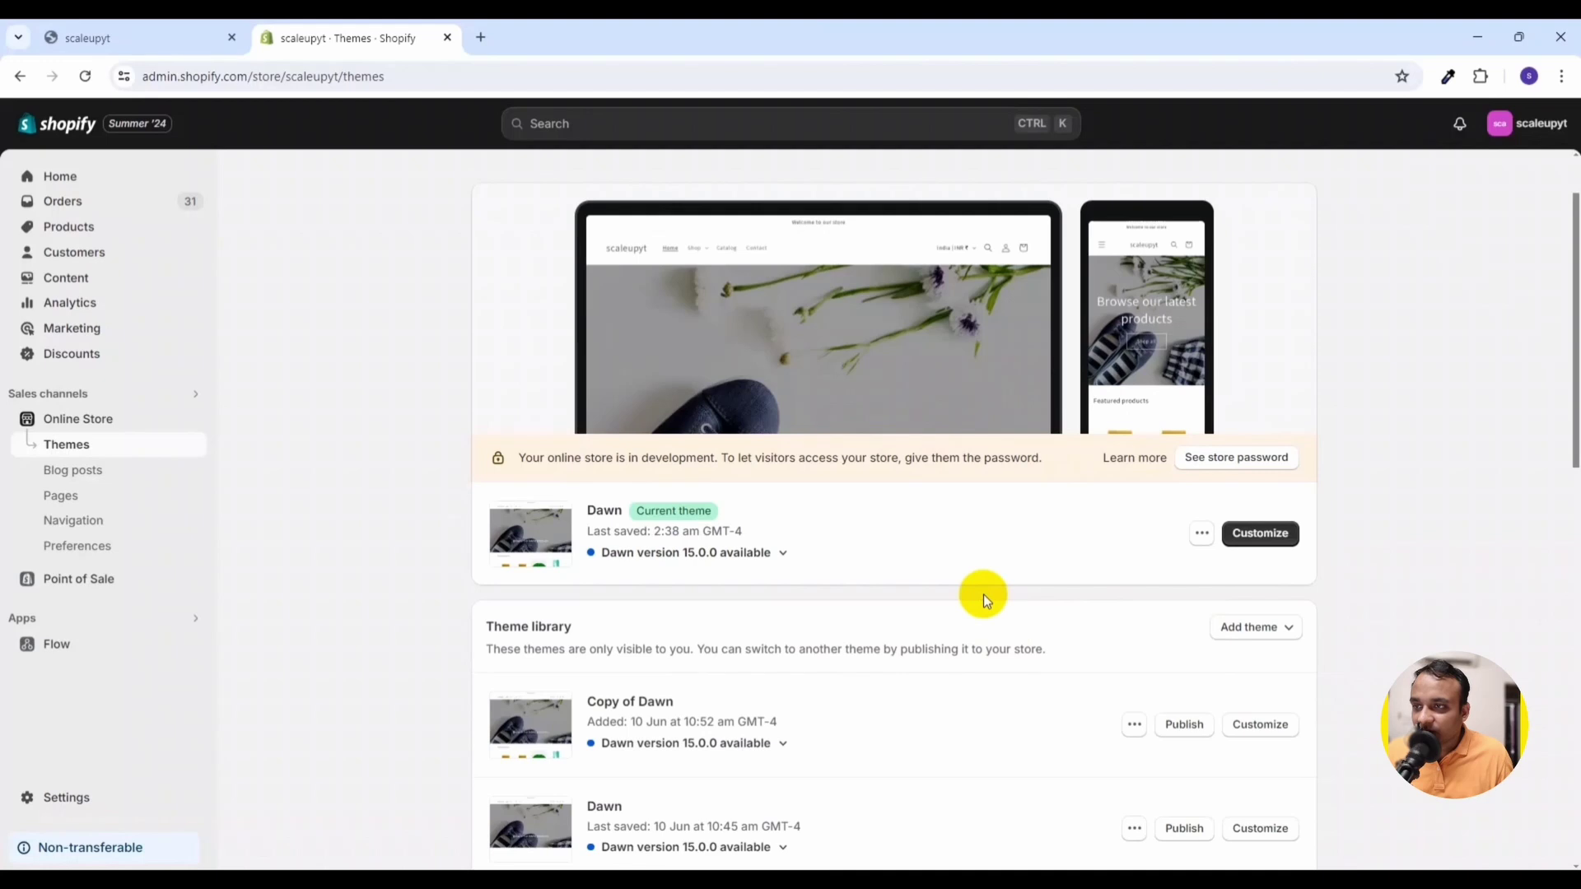
Open the code editor for the current Dawn theme and collapse the Layout and Templates folders
{"action": "left_click", "coordinate": [1203, 533]}
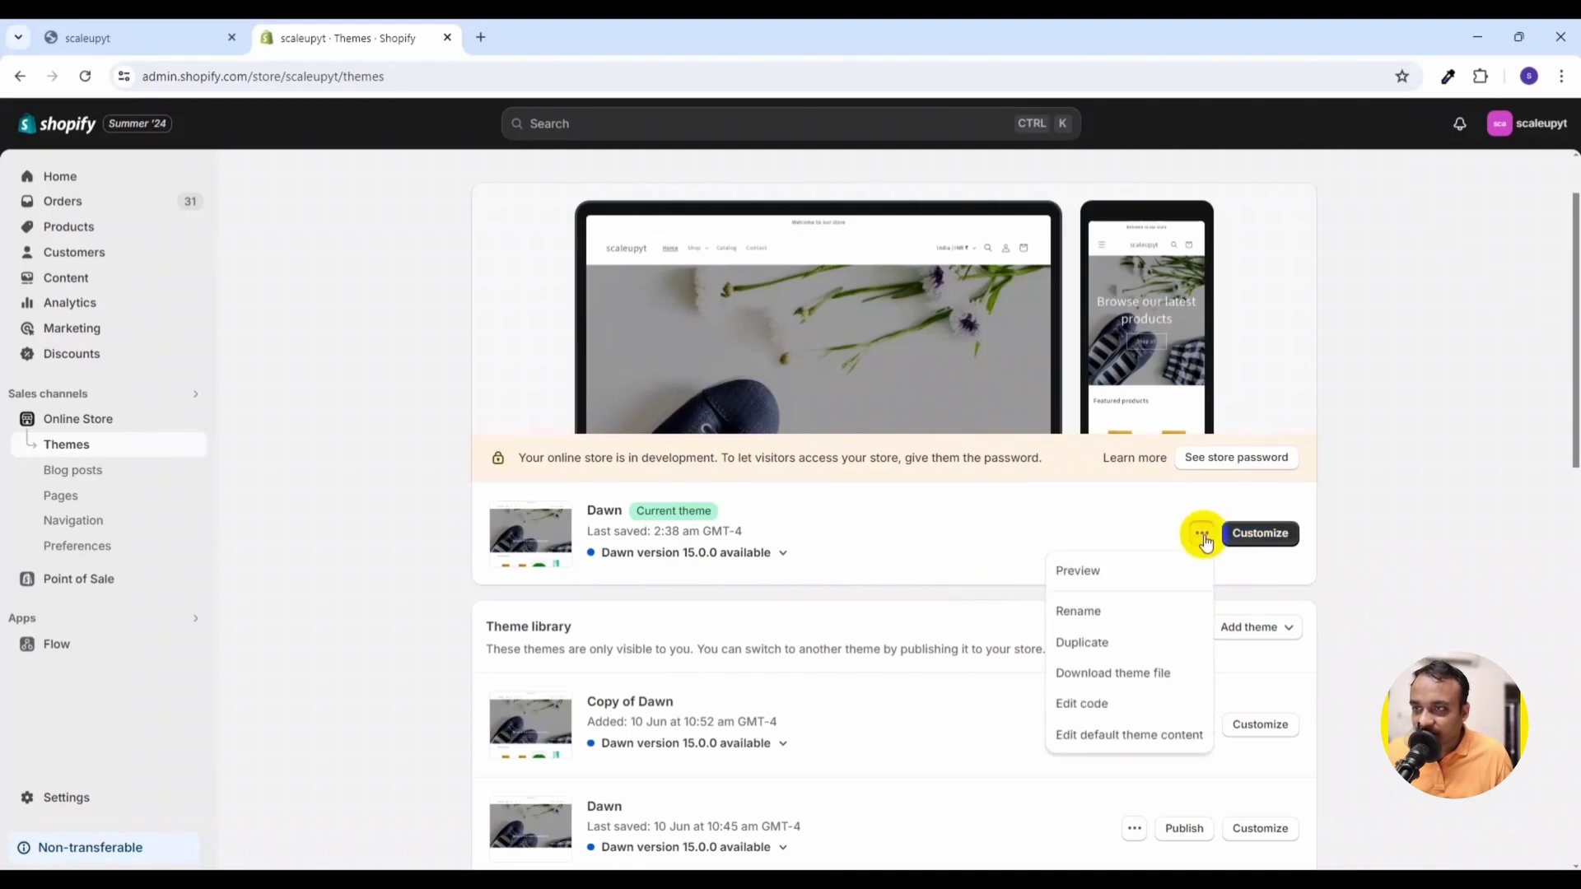
{"action": "left_click", "coordinate": [1099, 700]}
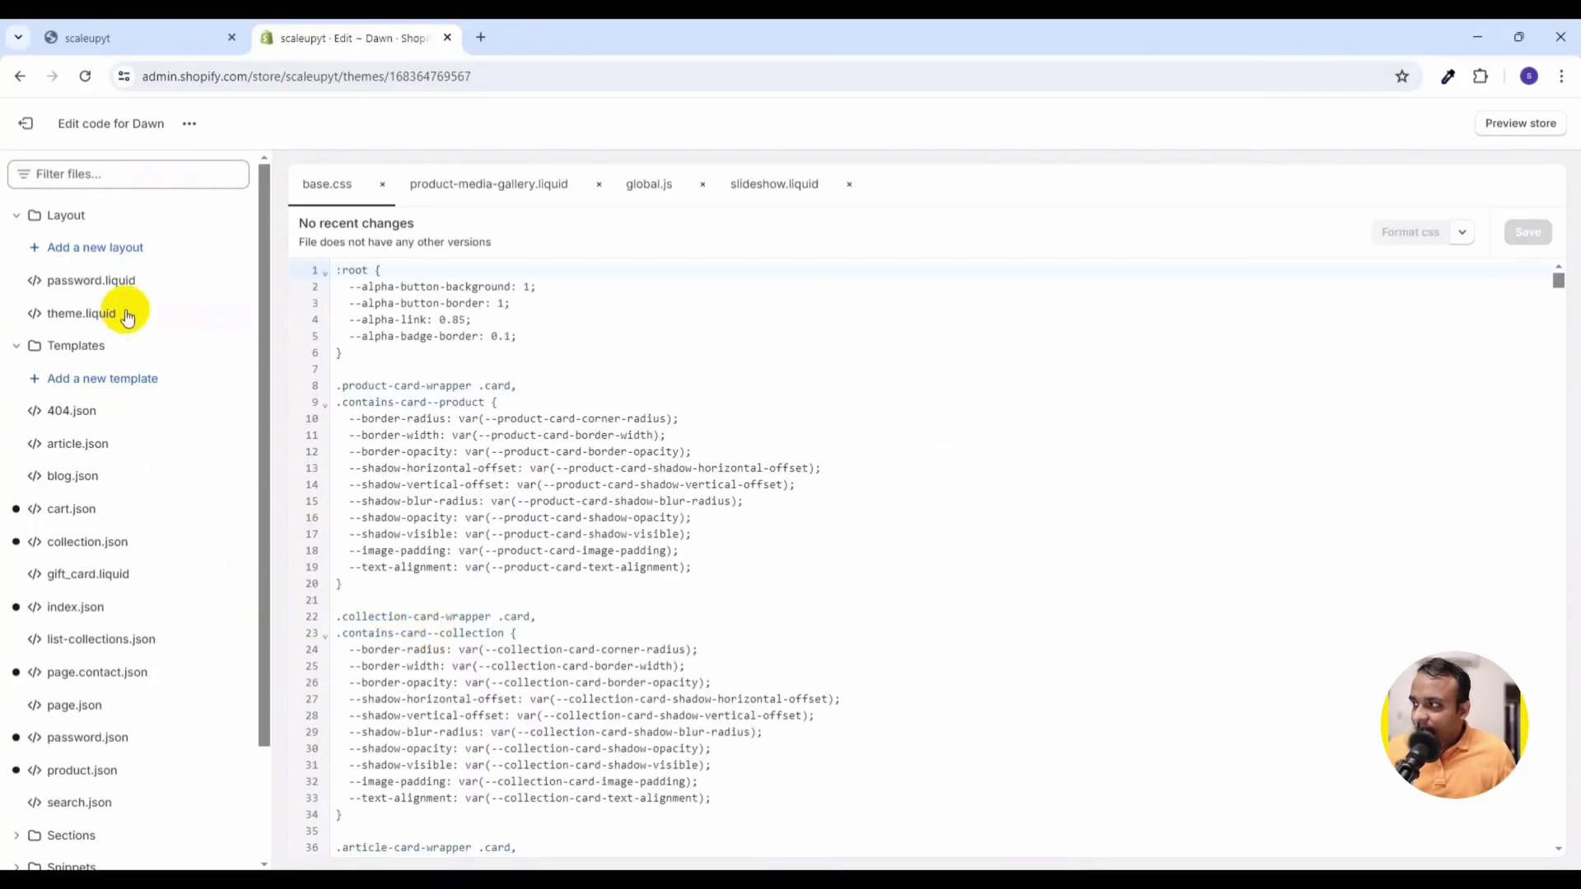
{"action": "left_click", "coordinate": [15, 218]}
{"action": "left_click", "coordinate": [16, 247]}
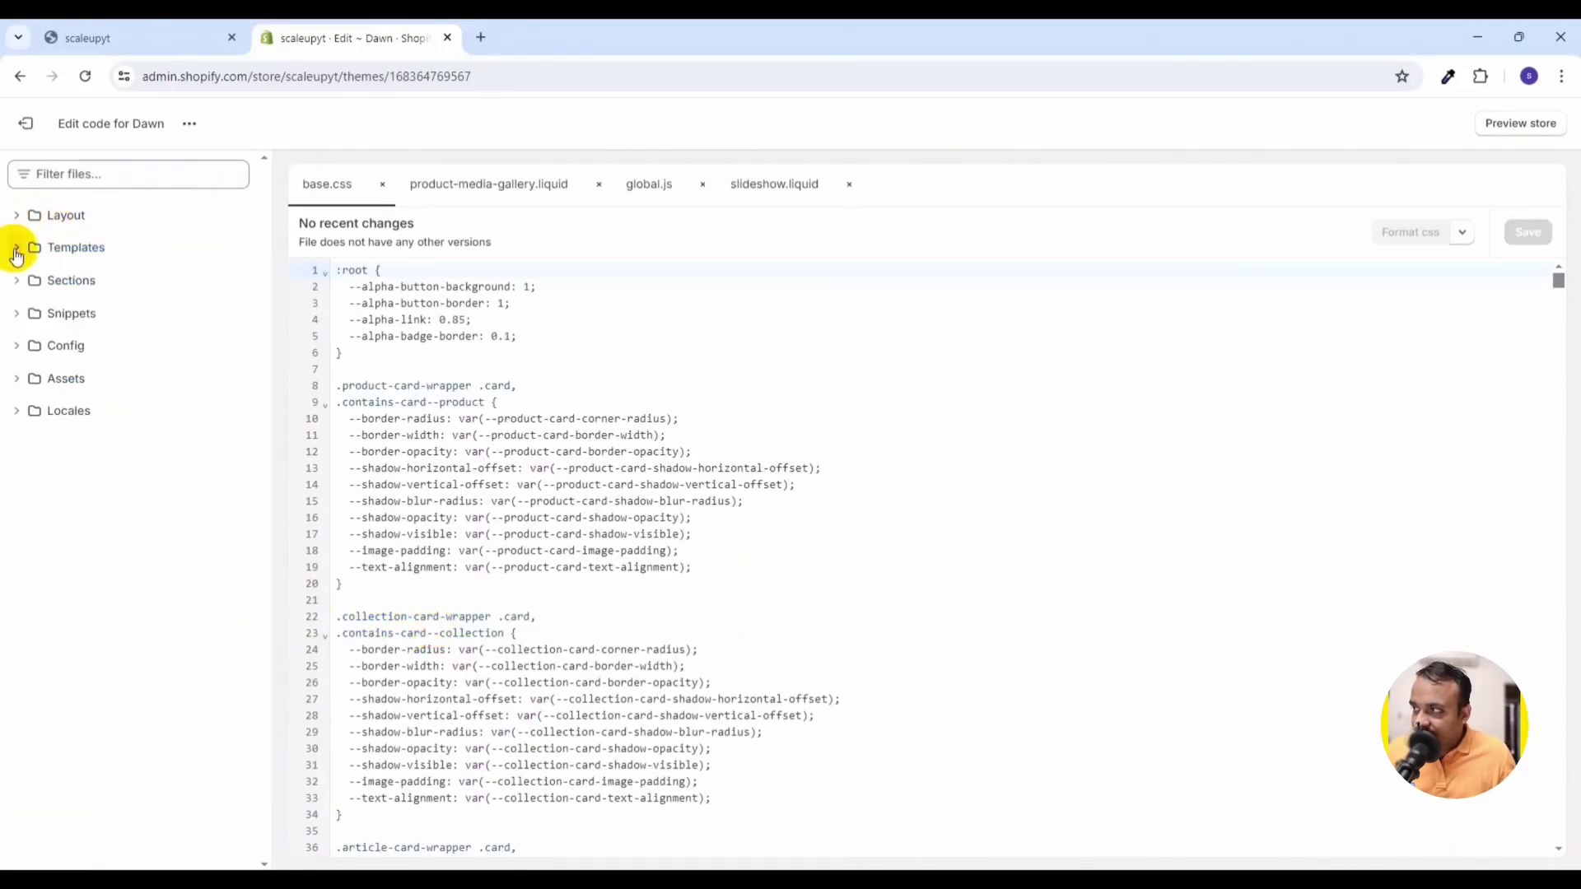
Create a blank js asset named custom-menu in the theme's Assets folder and locate it in the file list
{"action": "left_click", "coordinate": [55, 383]}
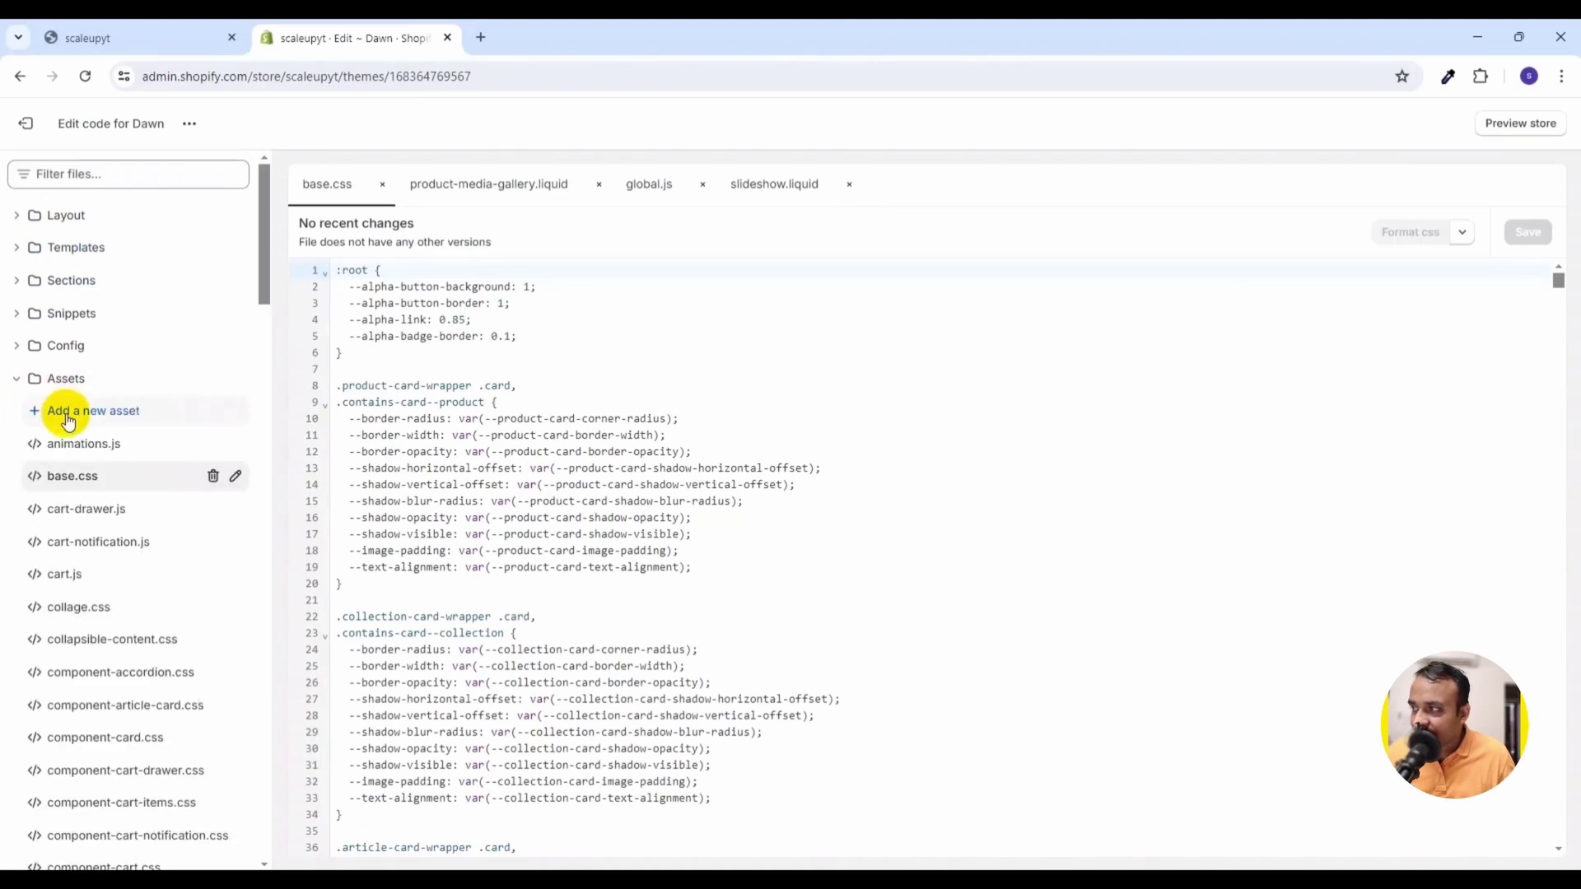
{"action": "left_click", "coordinate": [68, 418]}
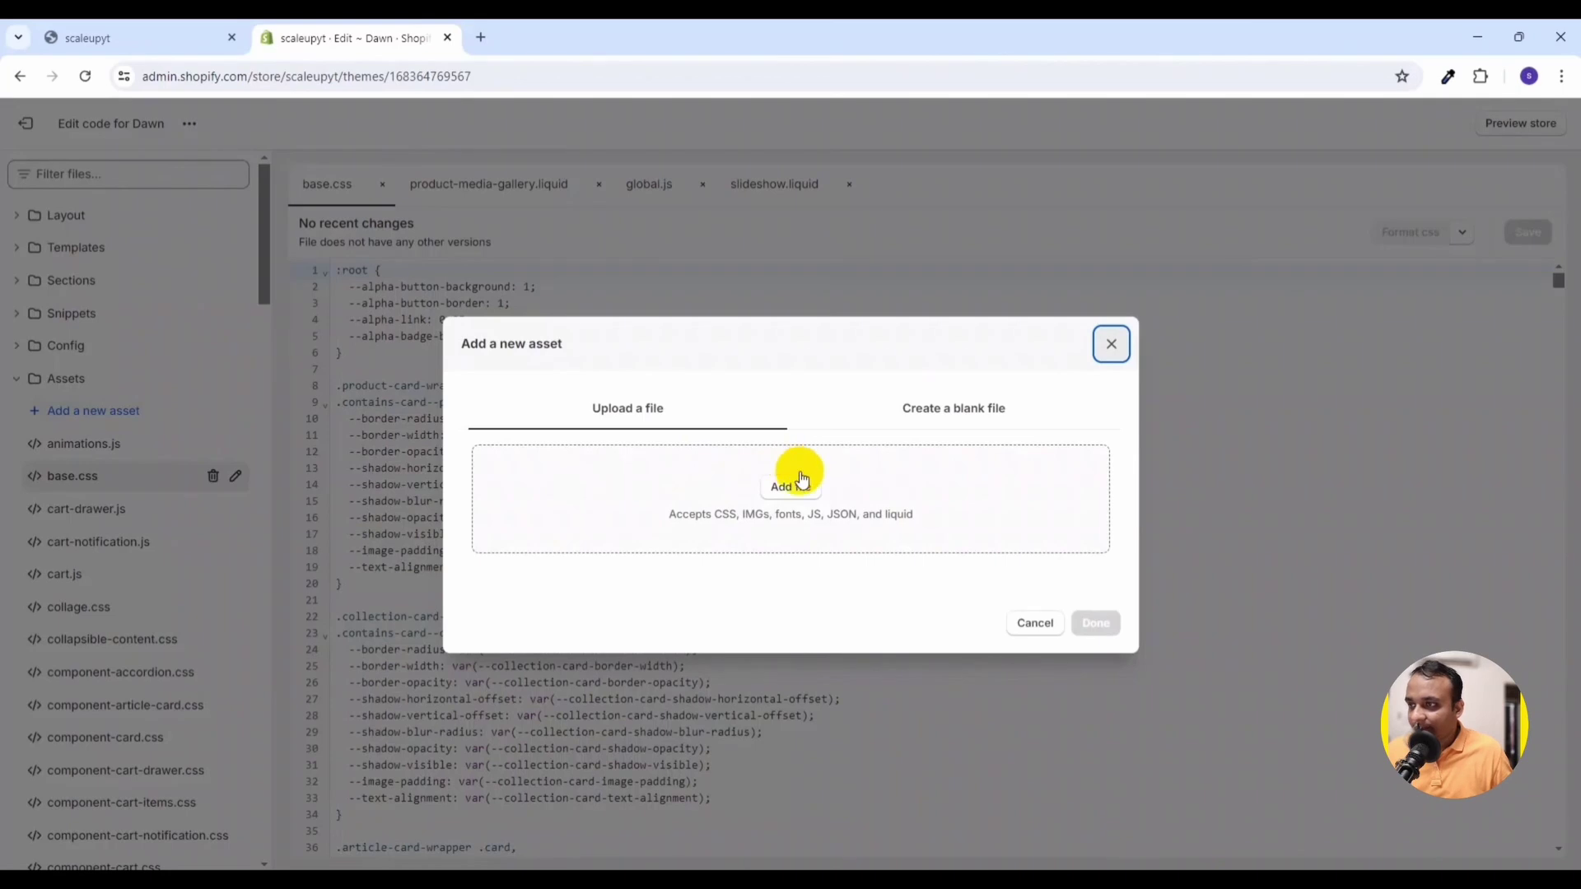
{"action": "left_click", "coordinate": [926, 409]}
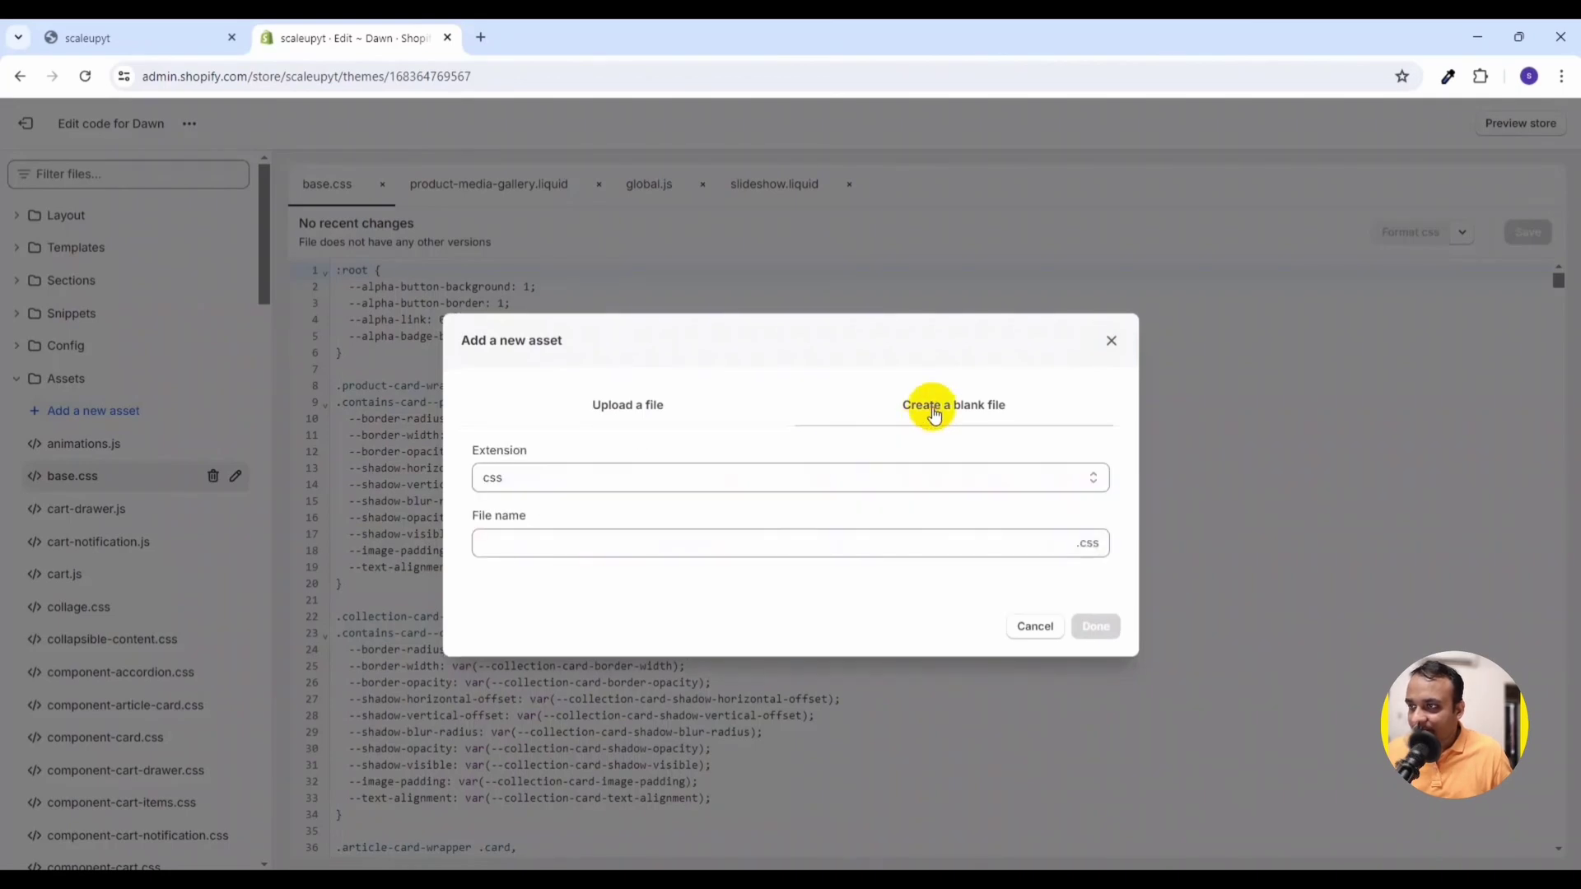
{"action": "left_click", "coordinate": [777, 478]}
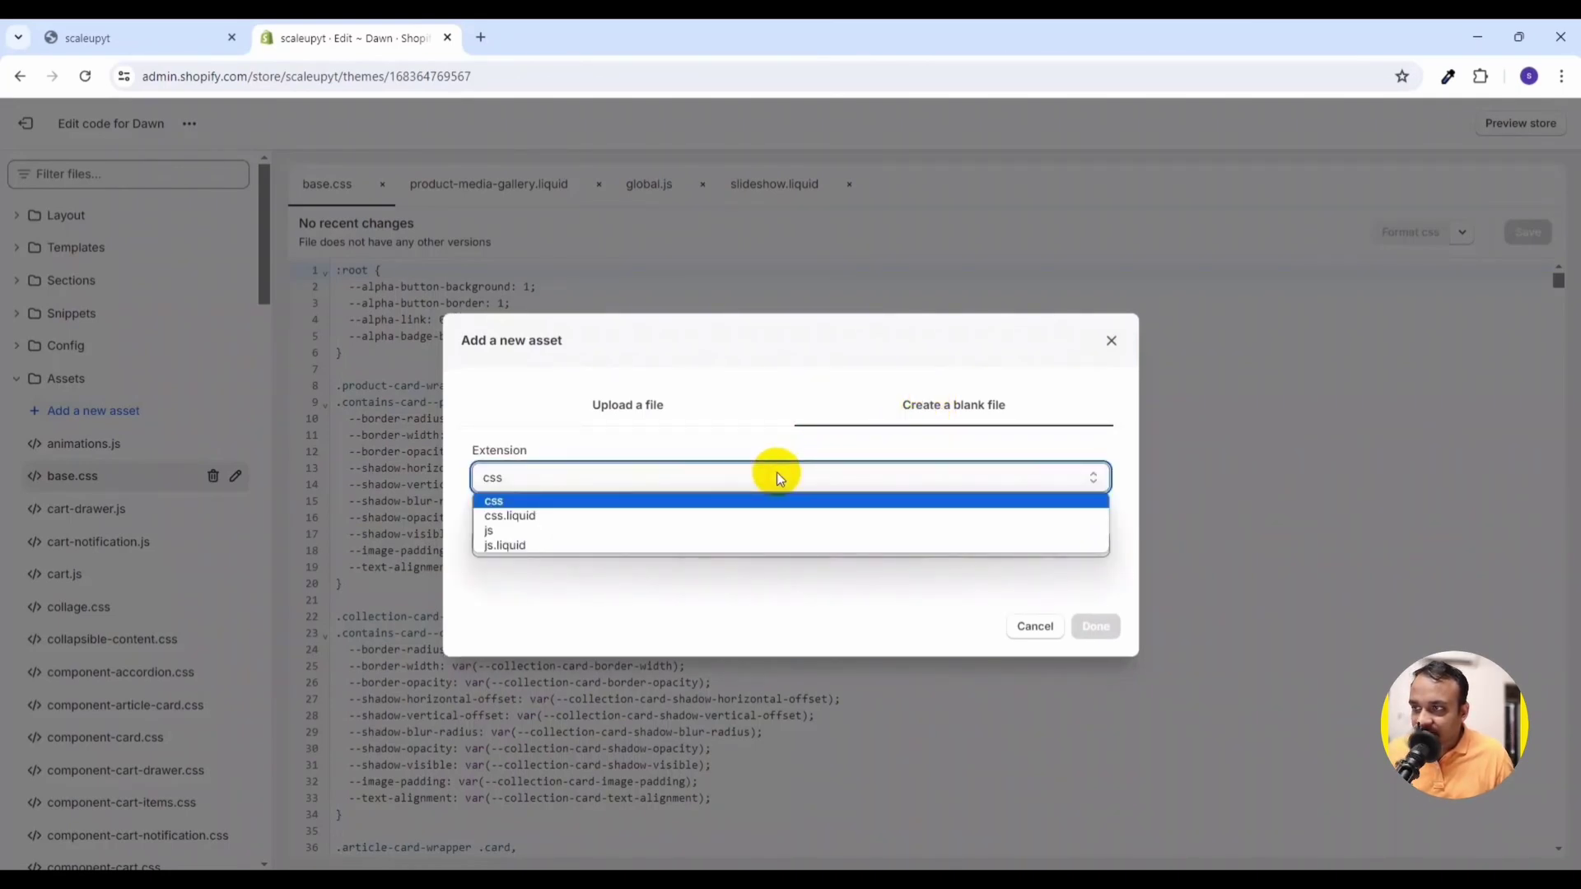
{"action": "left_click", "coordinate": [646, 531]}
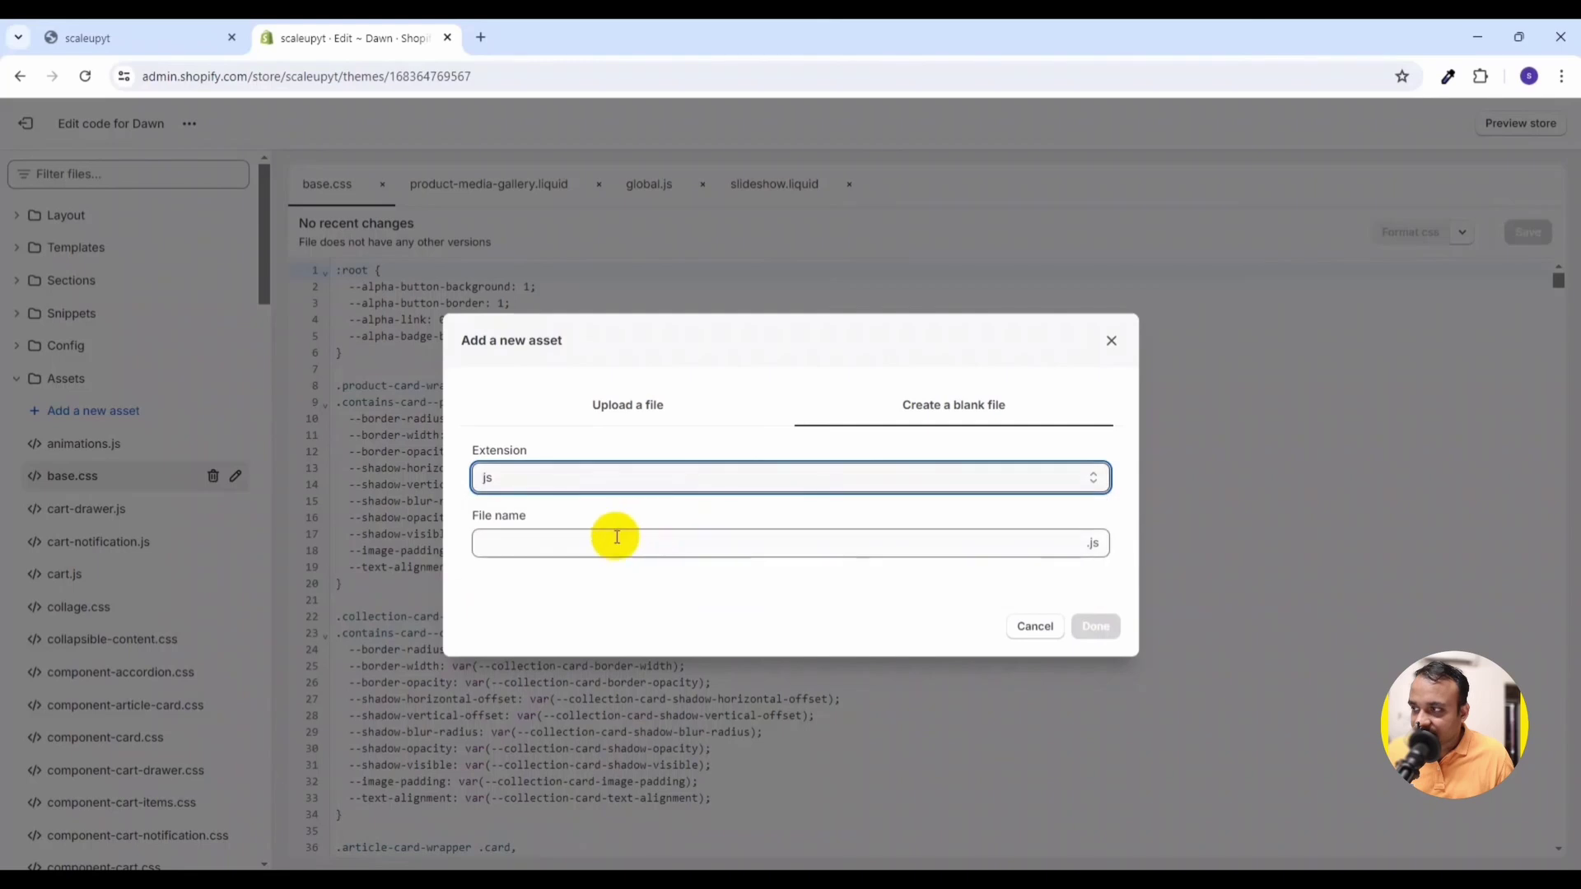
{"action": "left_click", "coordinate": [617, 537]}
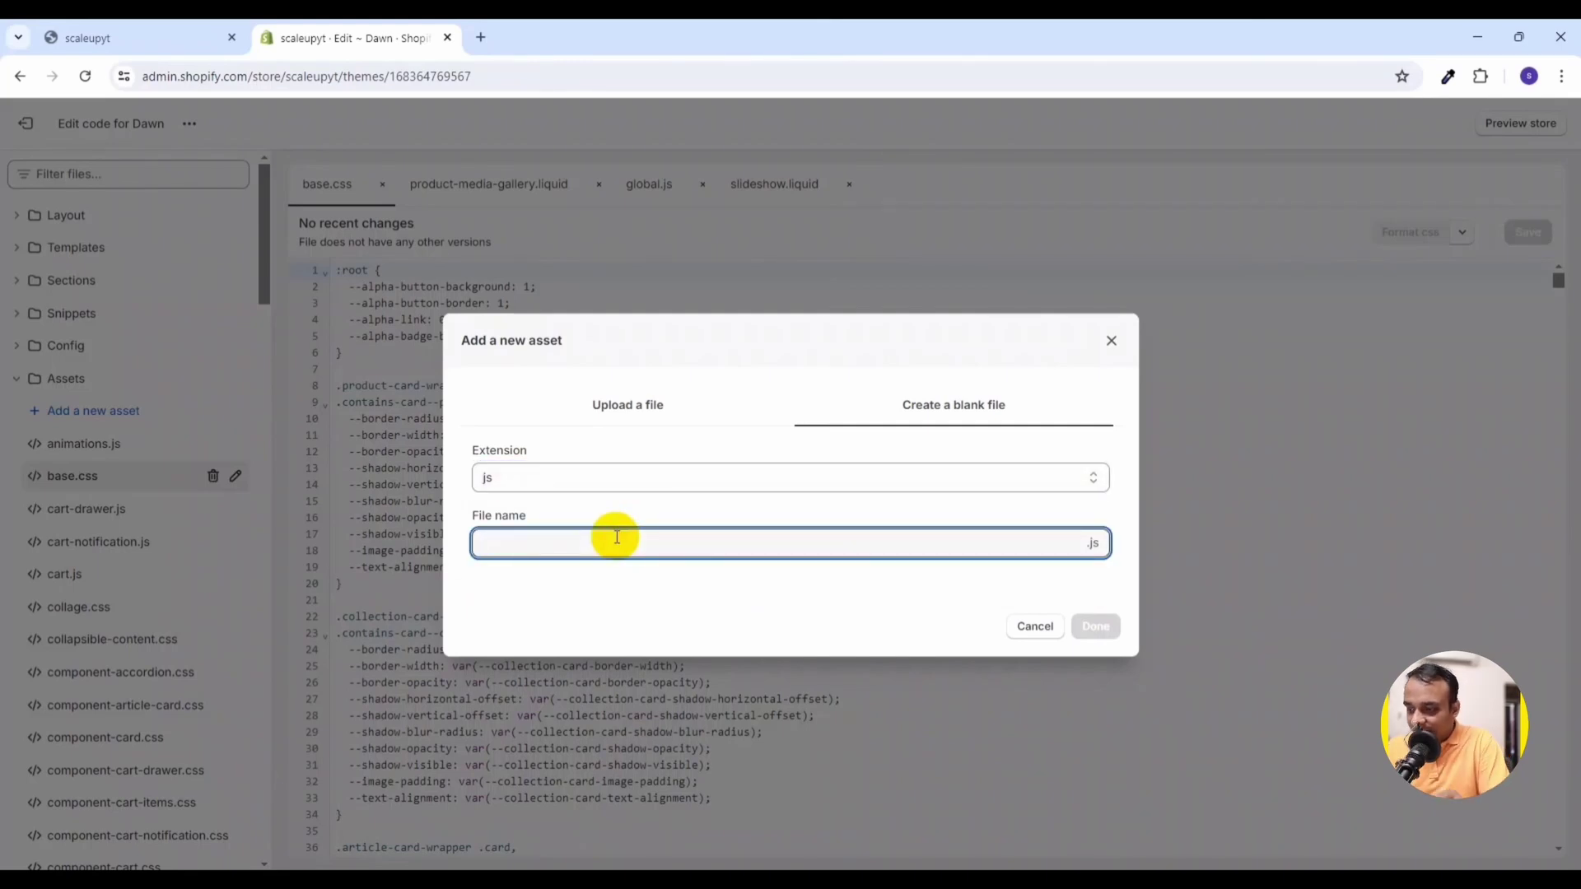
{"action": "type", "text": "cust"}
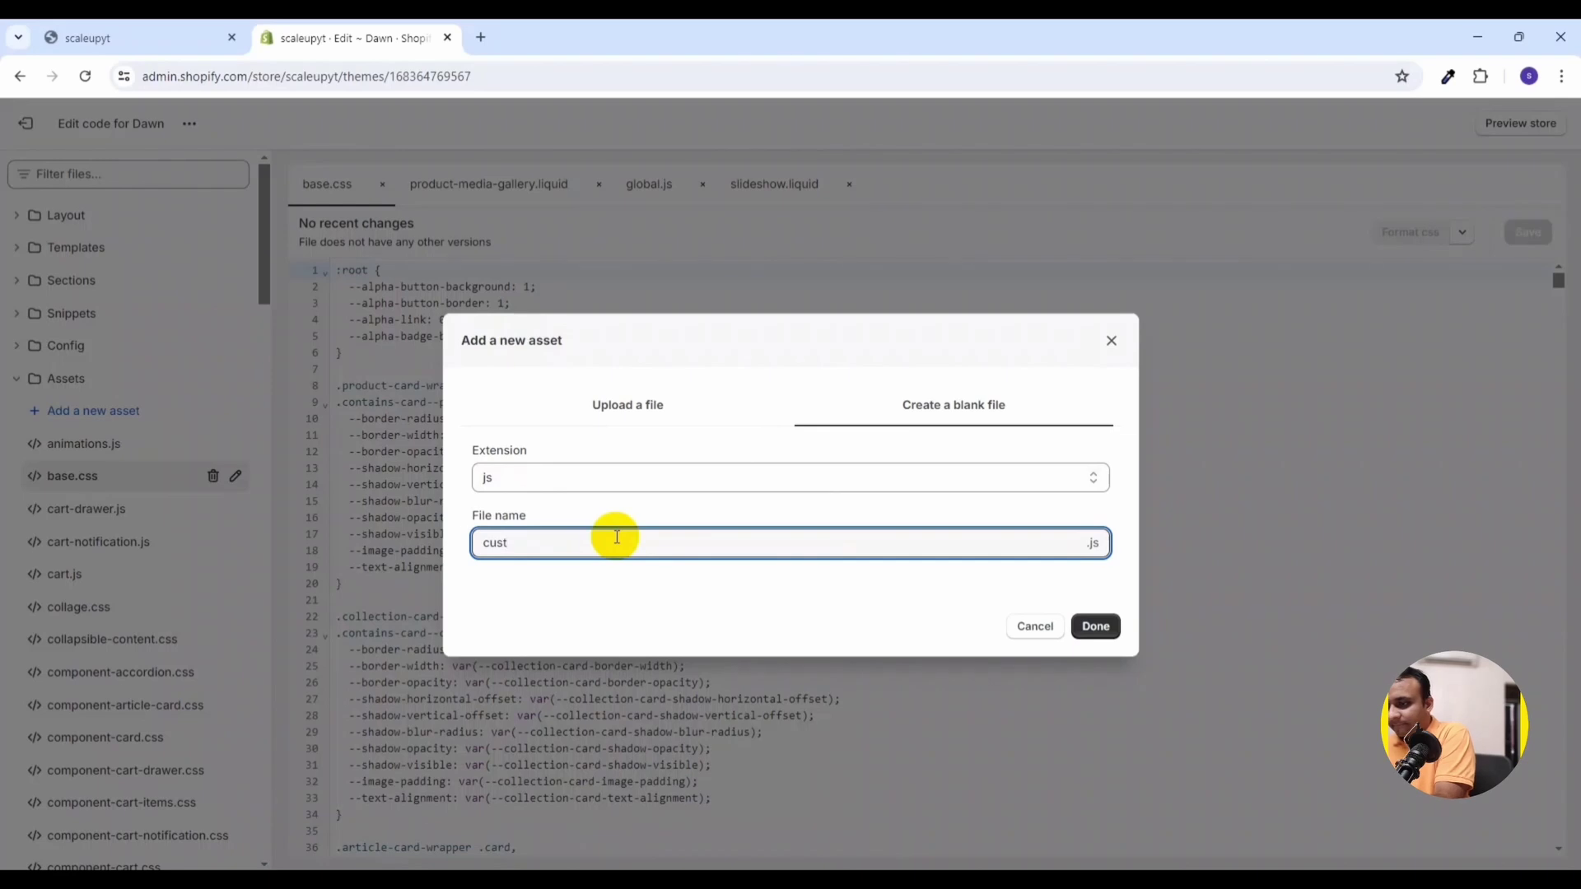
{"action": "type", "text": "om-menu"}
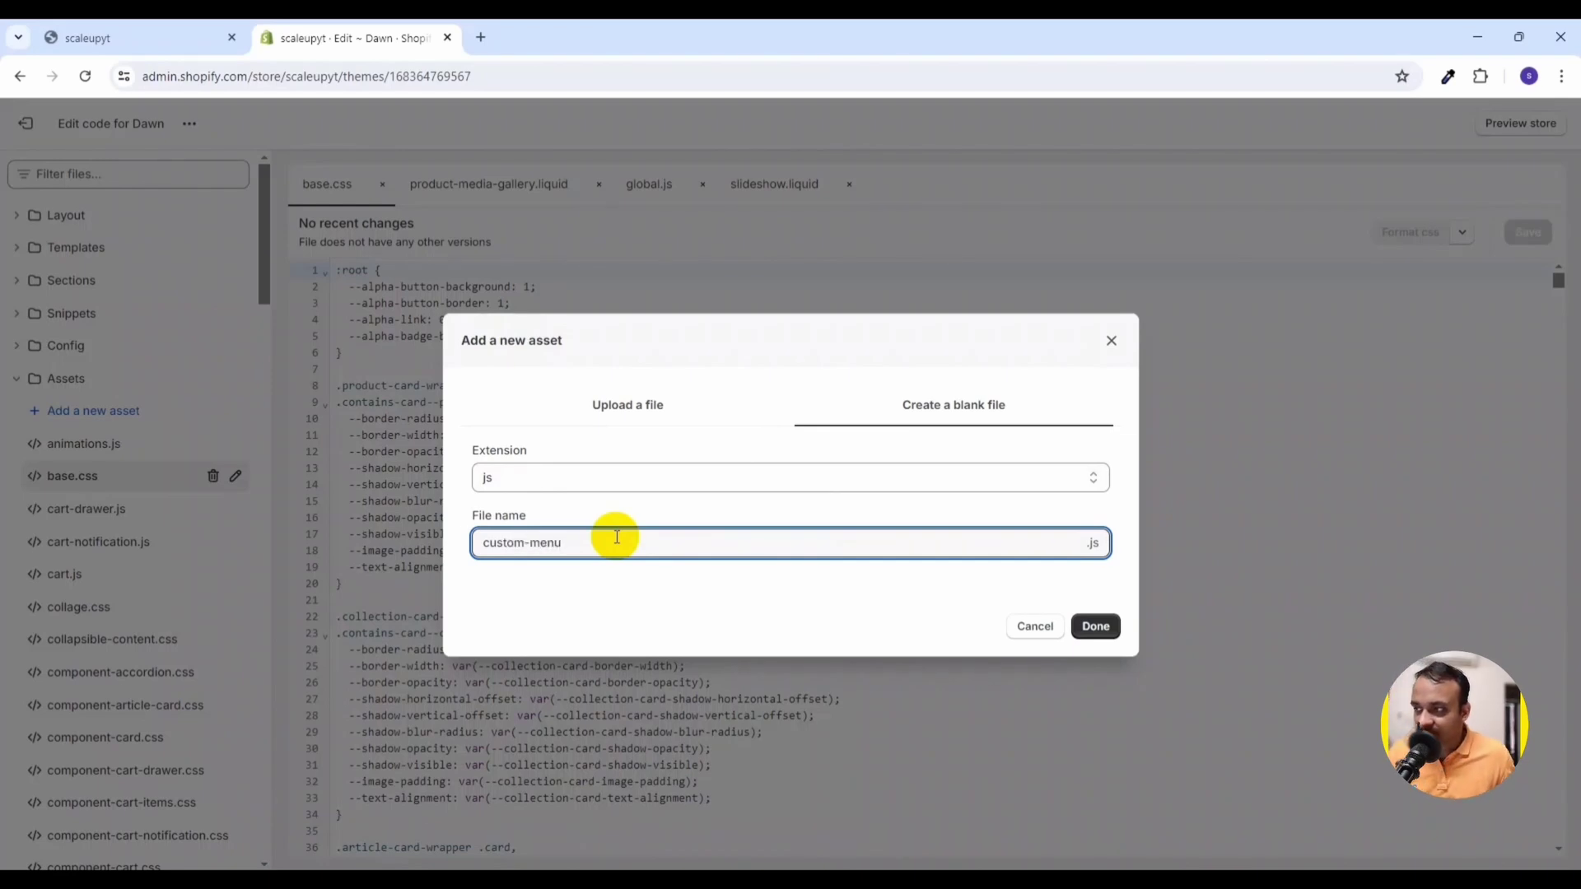
{"action": "left_click", "coordinate": [1085, 629]}
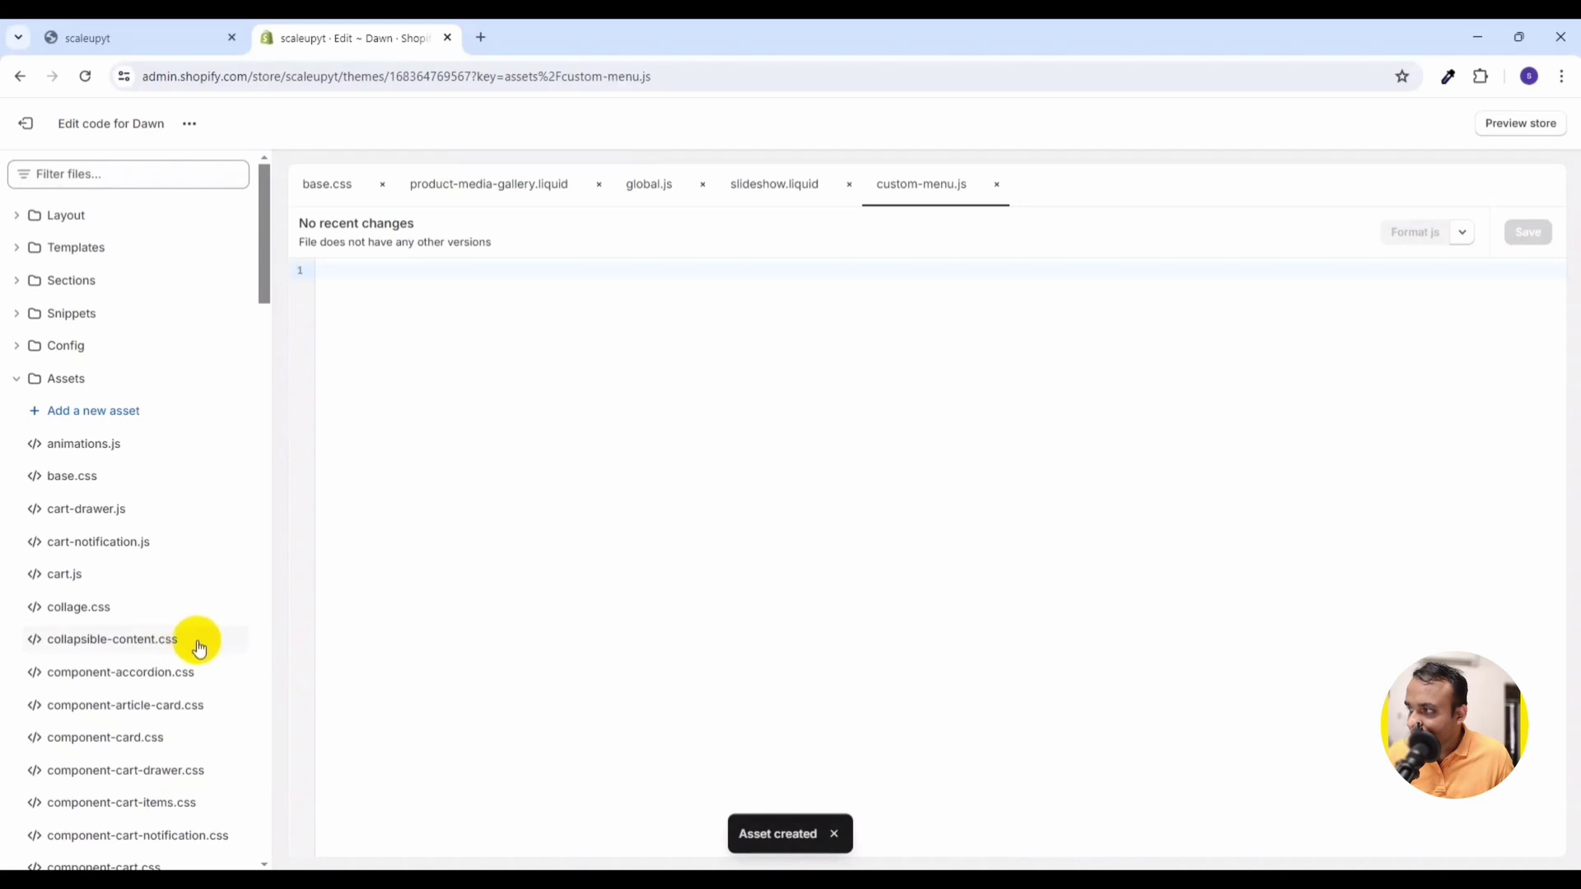
{"action": "scroll", "coordinate": [194, 649], "scroll_direction": "down", "scroll_amount": 9}
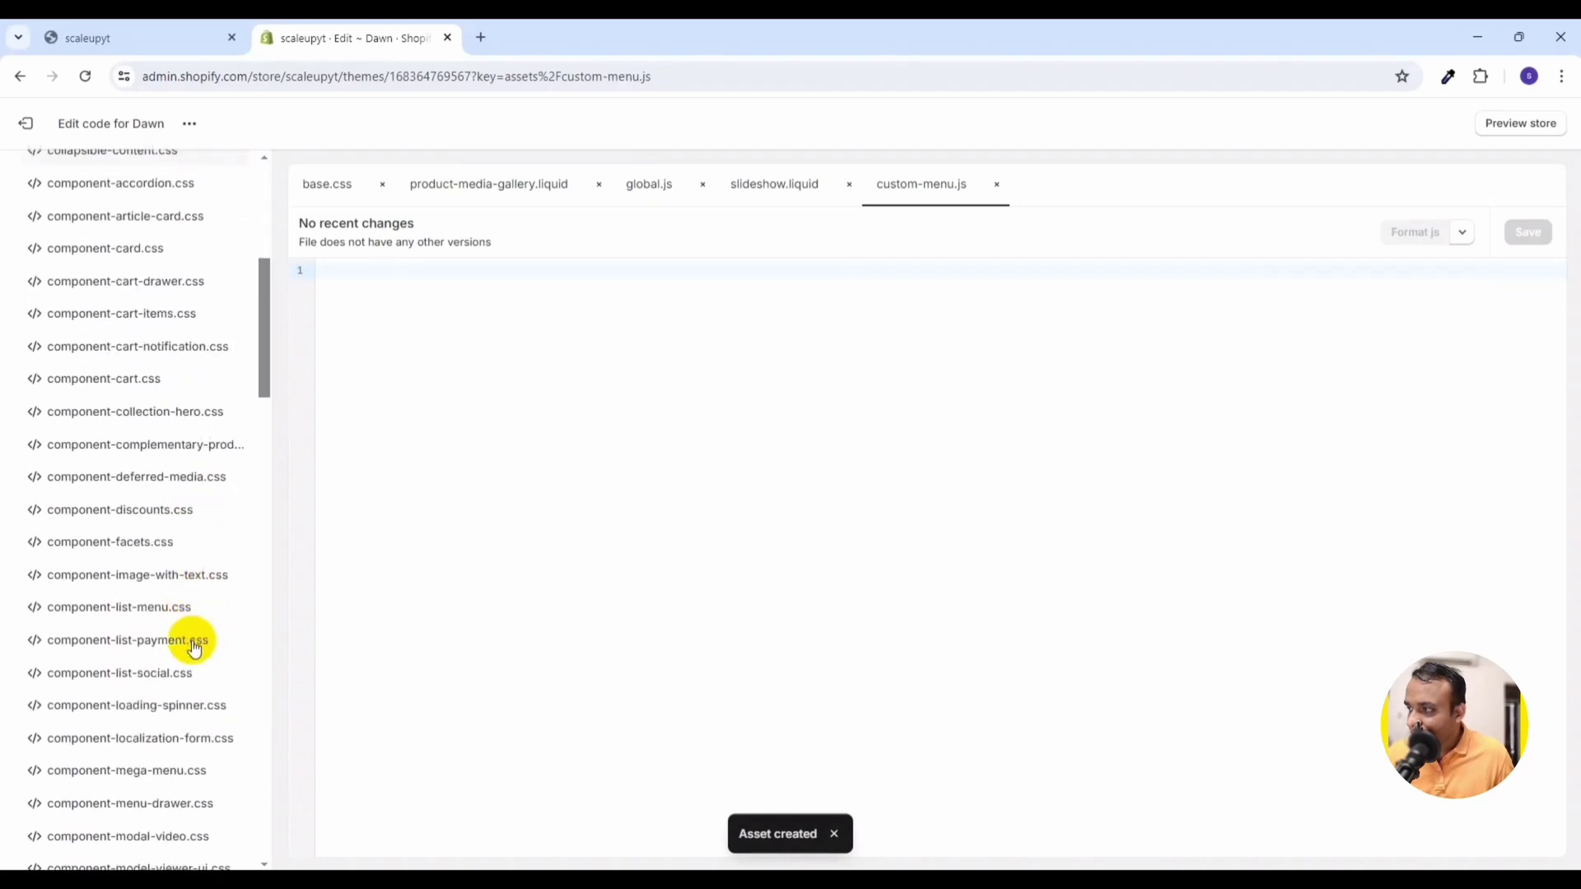
{"action": "scroll", "coordinate": [195, 649], "scroll_direction": "down", "scroll_amount": 8}
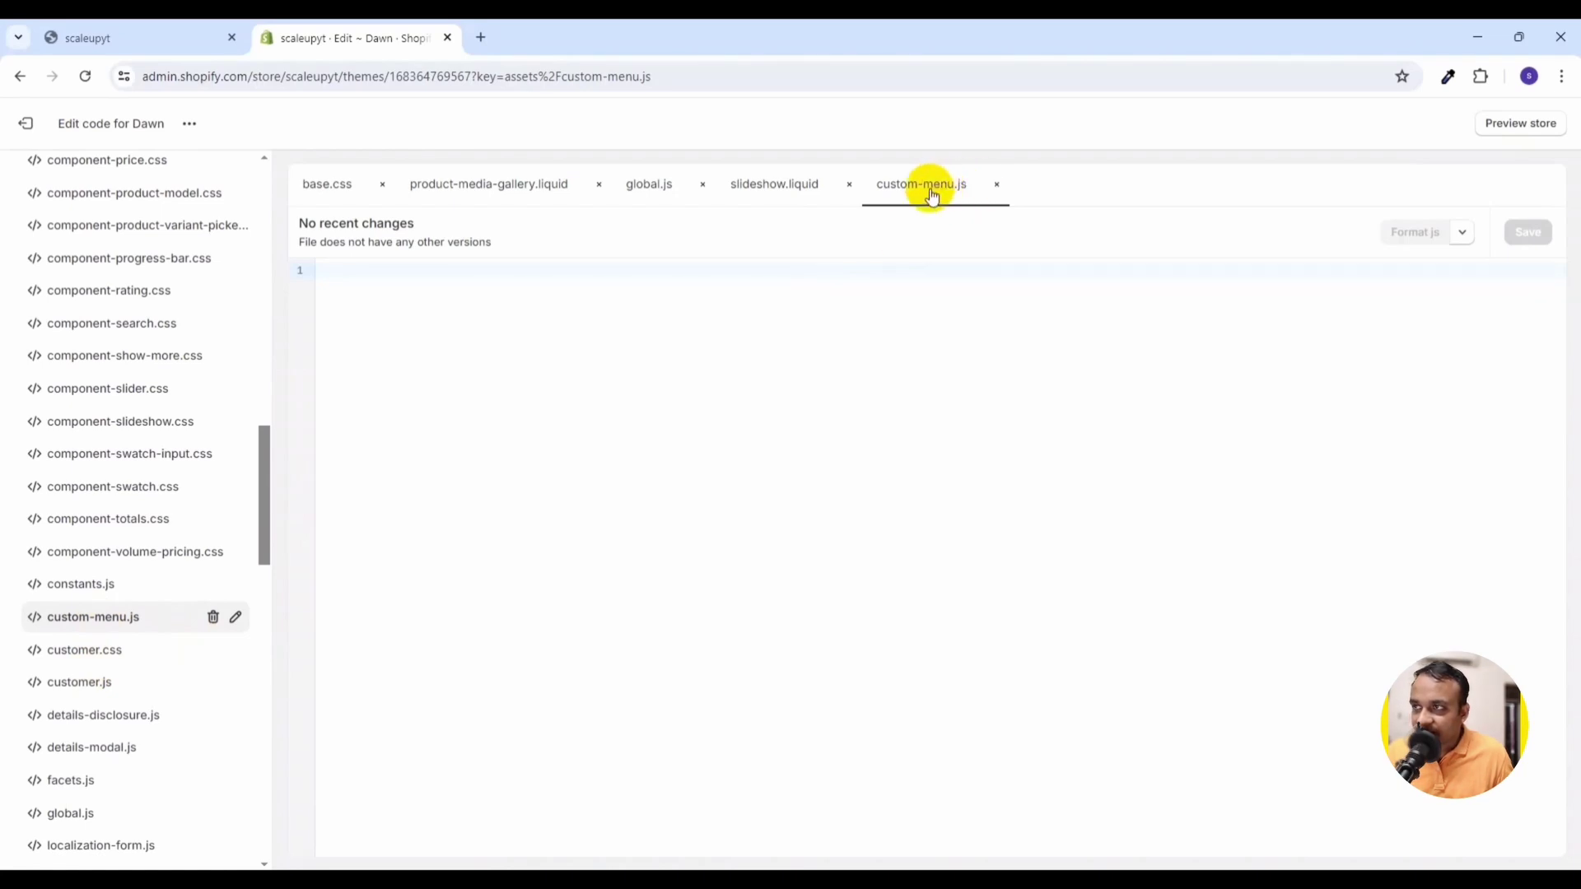
{"action": "left_click", "coordinate": [497, 281]}
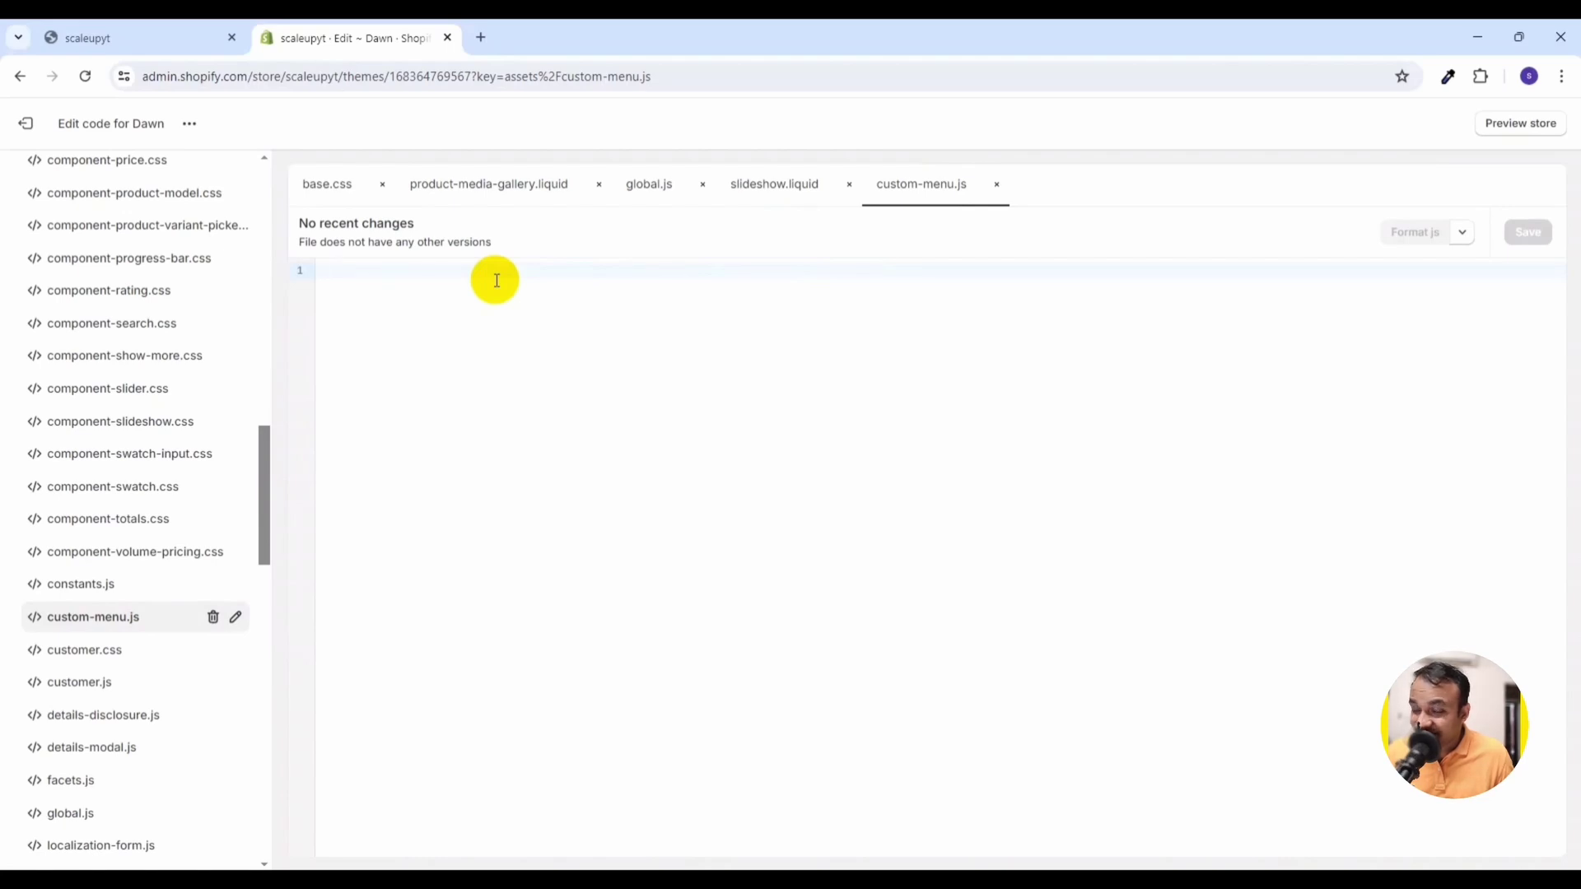
Switch to the live storefront and check how the header's Shop dropdown responds to clicking and pointing
{"action": "left_click", "coordinate": [222, 33]}
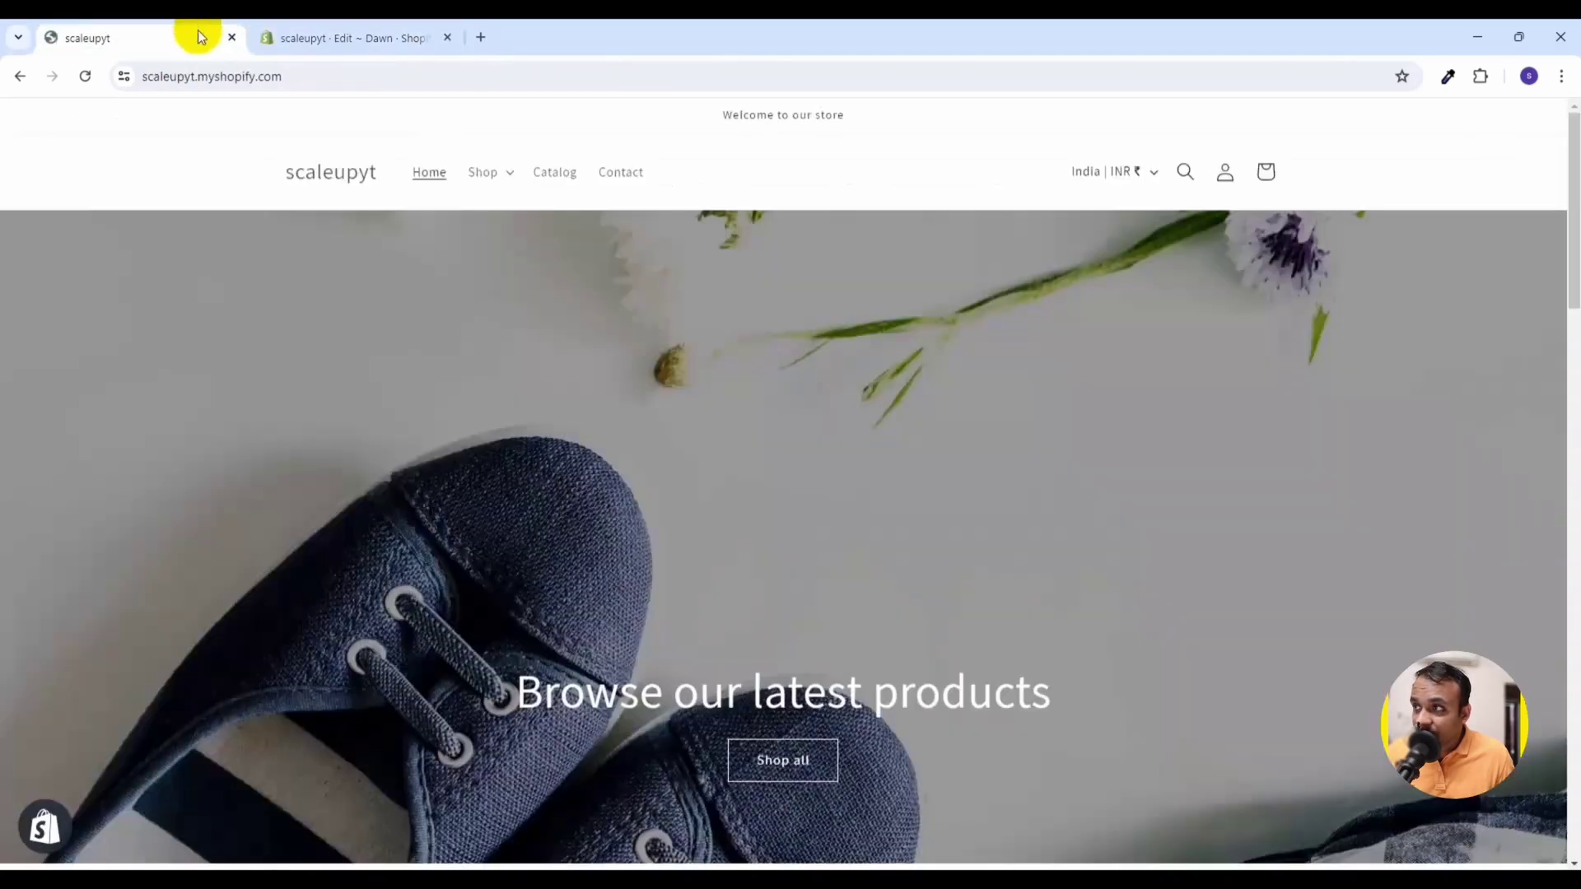
{"action": "left_click", "coordinate": [489, 177]}
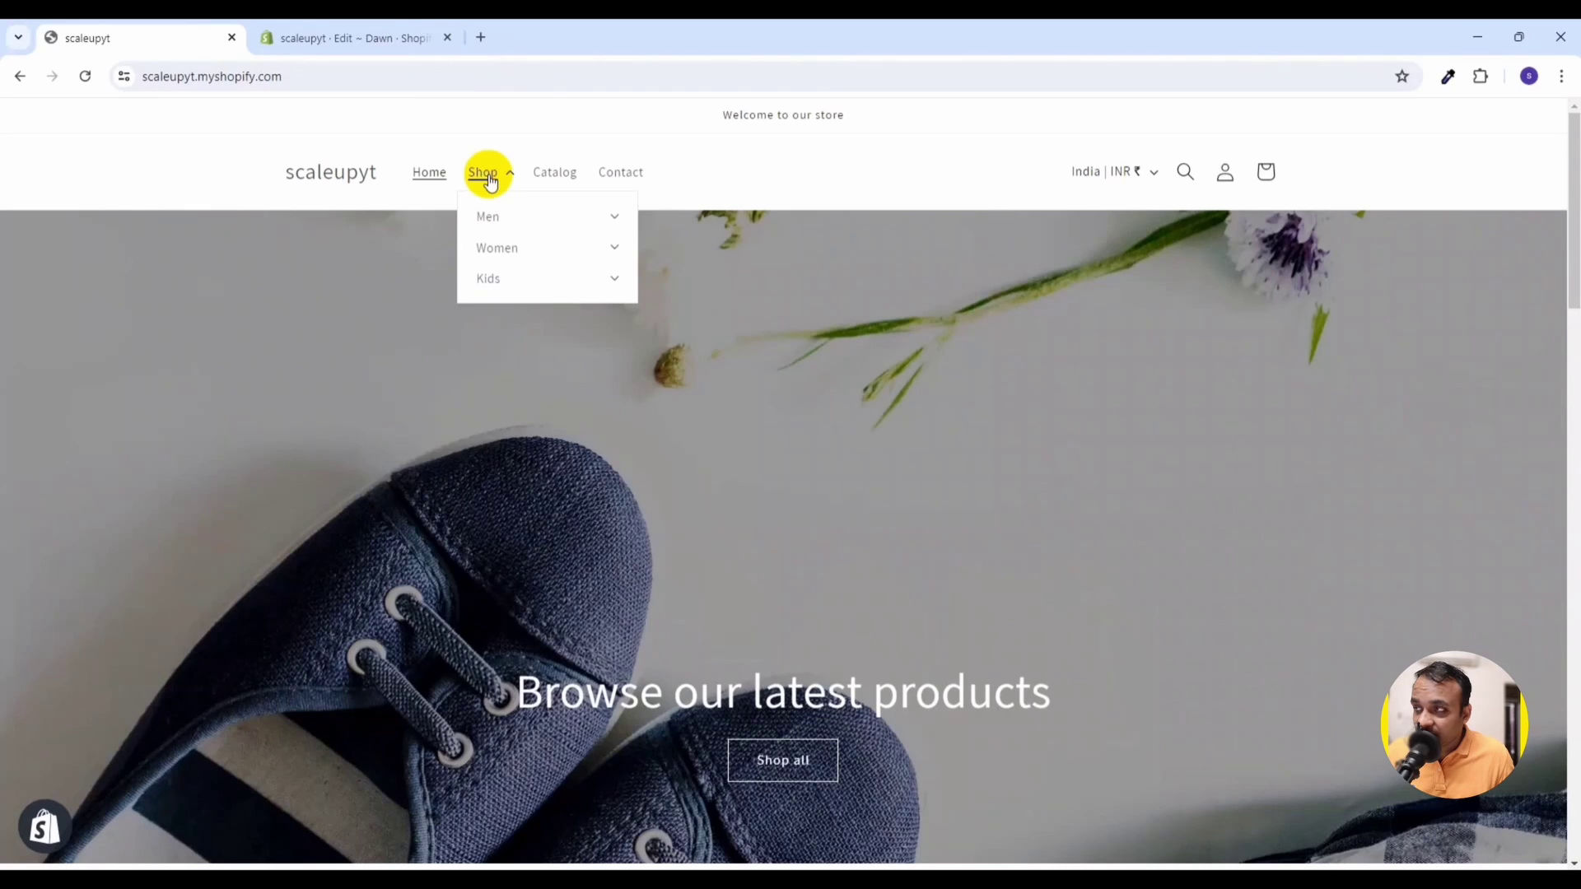
{"action": "left_click", "coordinate": [423, 198]}
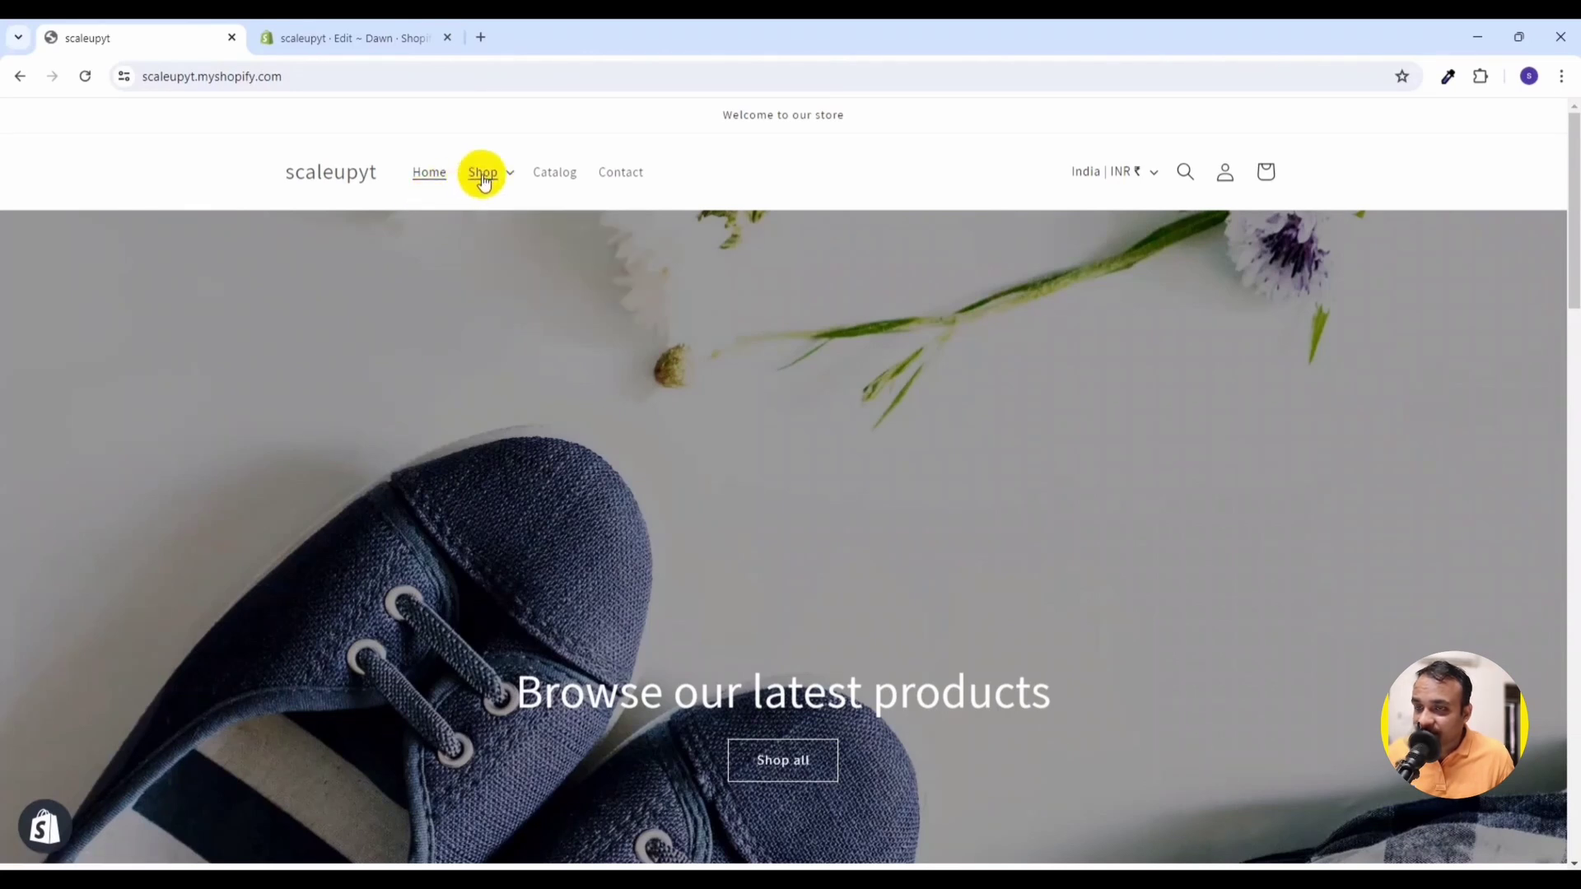
Back in the code editor, fill custom-menu.js with the script opening .header__inline-menu details on mouseover and closing them on mouseleave, and save it
{"action": "left_click", "coordinate": [362, 33]}
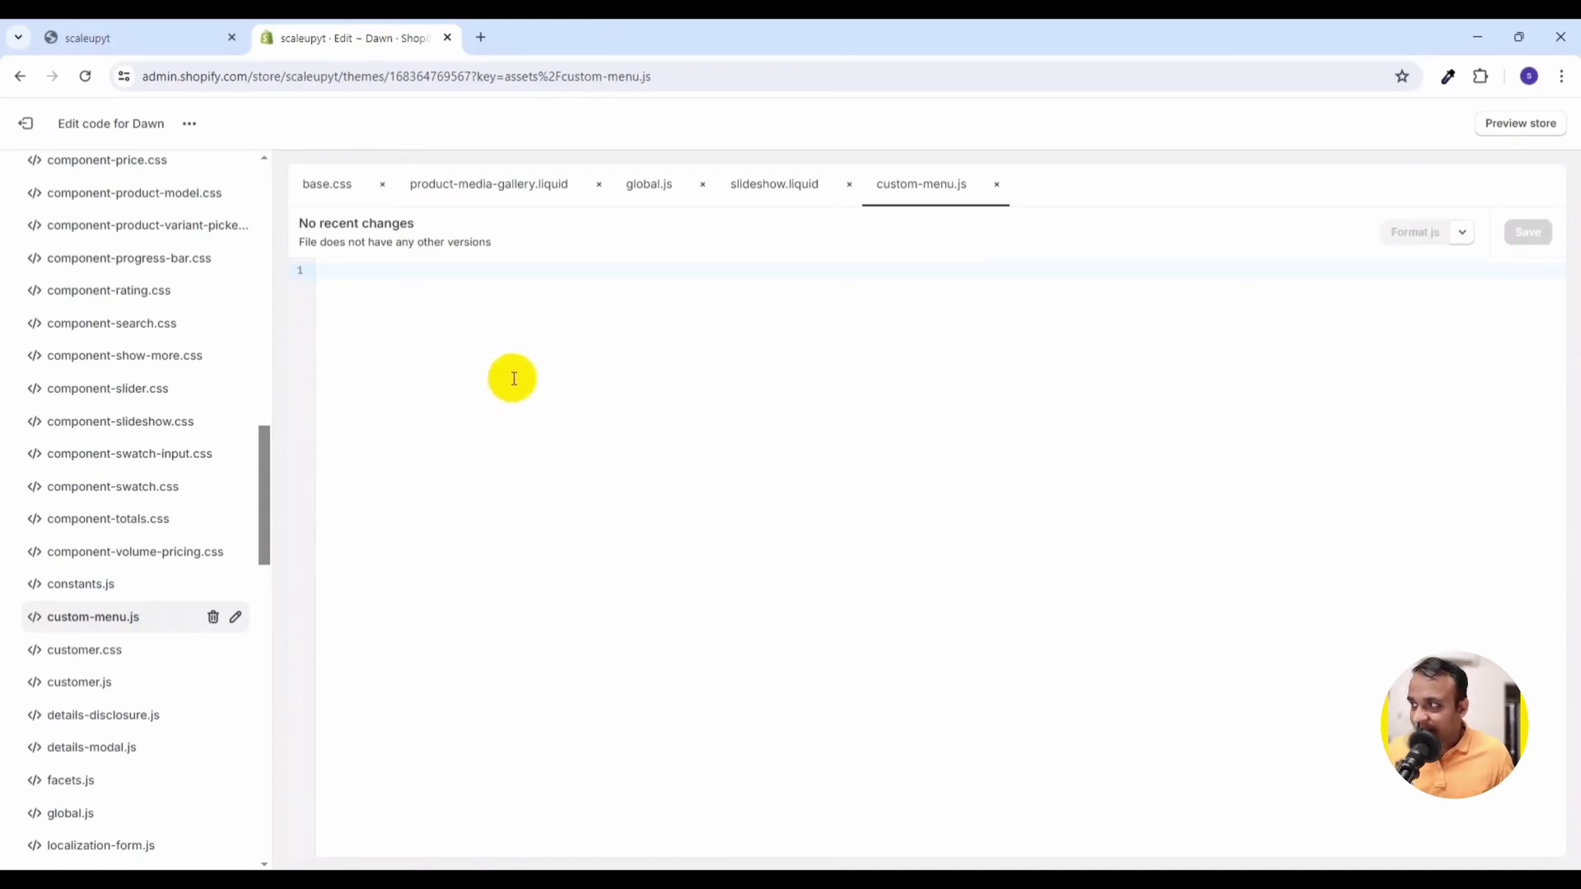
{"action": "type", "text": "let menuItems = document     .querySelector(\".header__inline-menu\")     .querySelectorAll(\"details\");  for (const menuItem of menuItems) {     menuItem.addEventListener(\"mouseover\", () => {         menuItem.setAttribute(\"open\", true);         menuItem.addEventListener(\"mouseleave\", () => {             menuItem.removeAttribute(\"open\");         });        menuItem.querySelector(\"ul\").addEventListener(\"mouseleave\", () => {             menuItem.removeAttribute(\"open\");         });     }); }"}
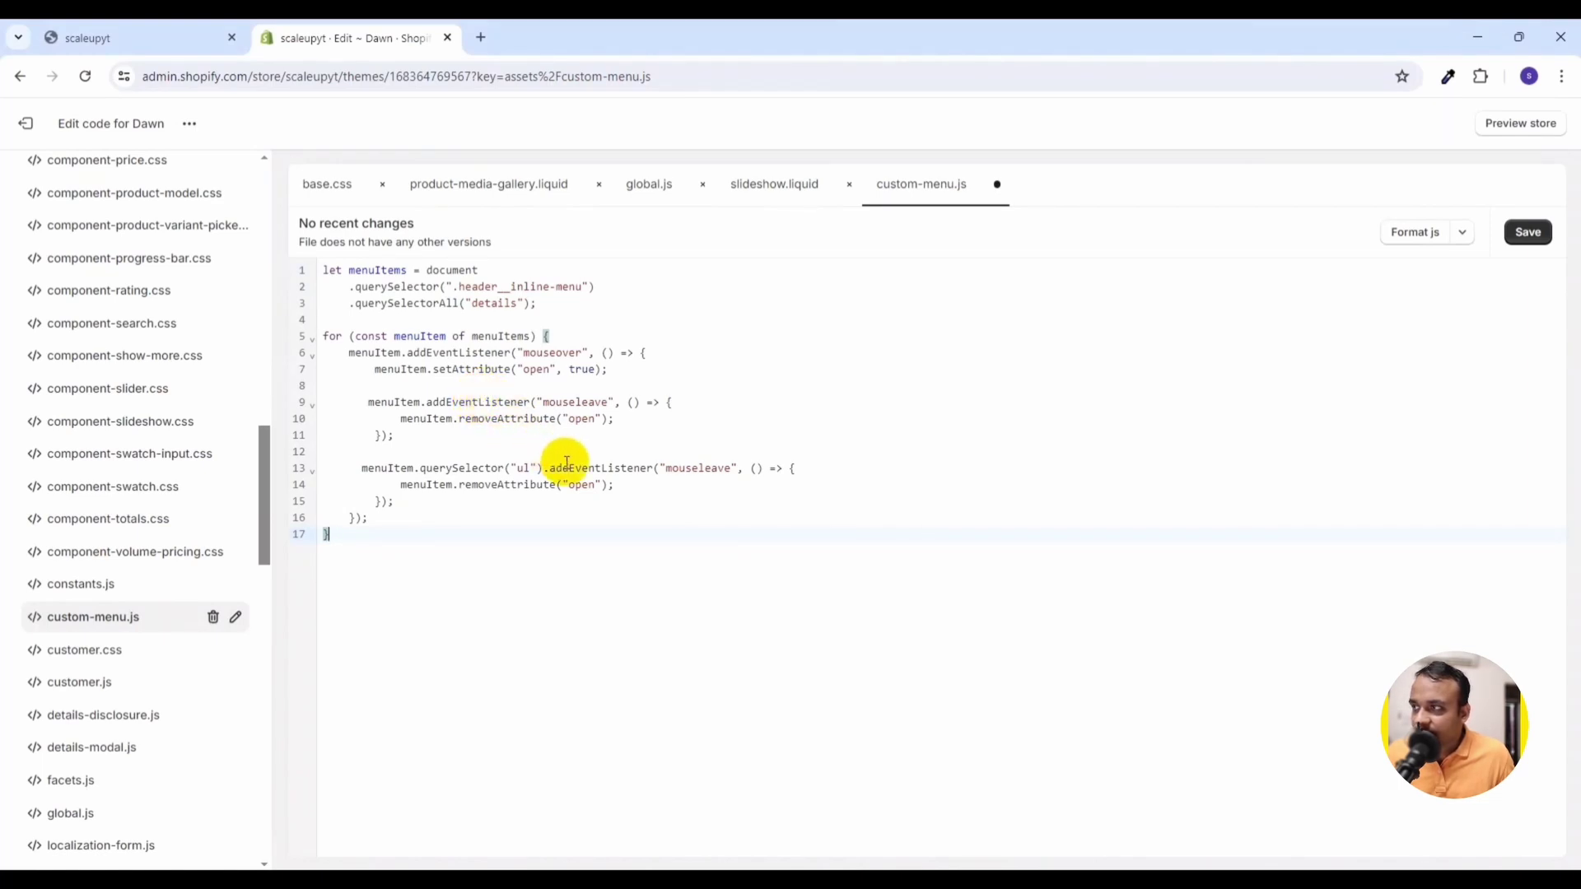
{"action": "left_click", "coordinate": [593, 306]}
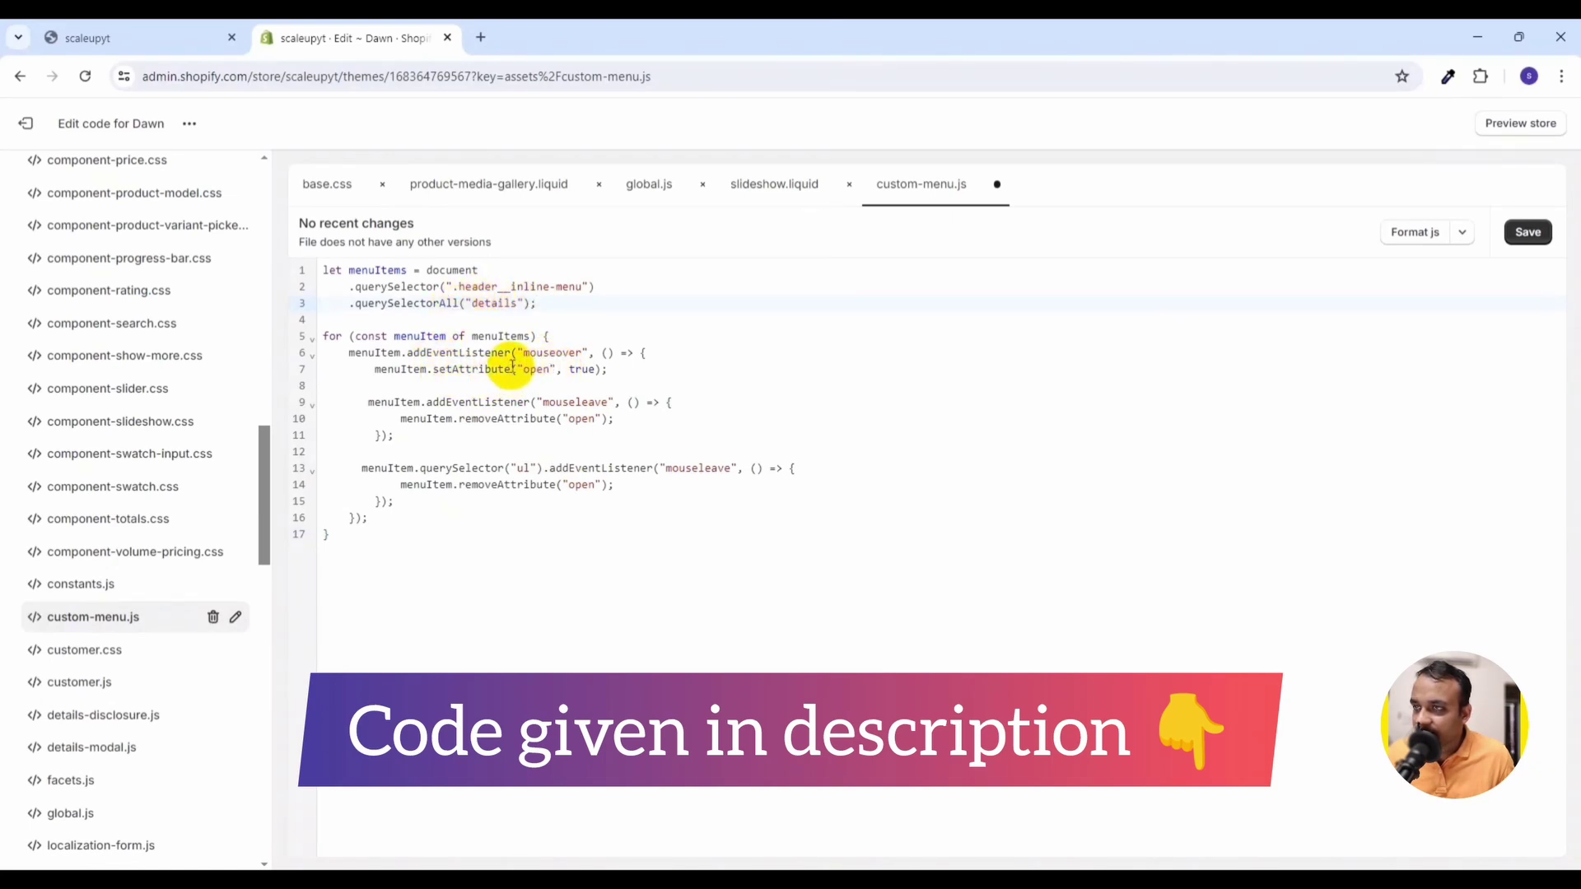
{"action": "left_click", "coordinate": [1528, 232]}
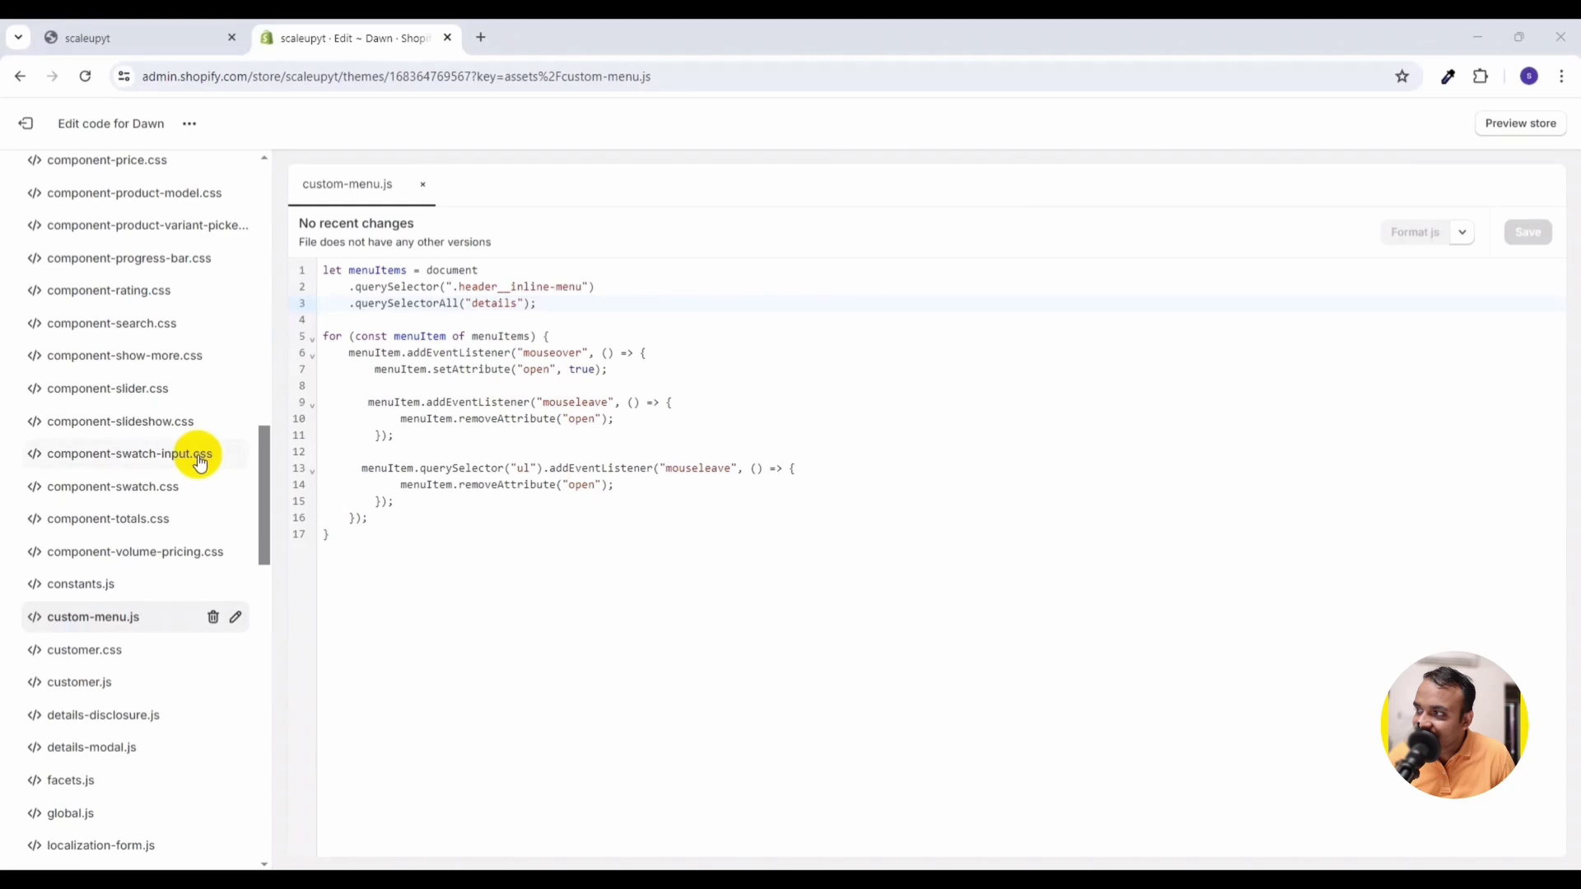
Filter the theme files by "header" and open header.liquid from the Sections folder
{"action": "scroll", "coordinate": [198, 445], "scroll_direction": "up", "scroll_amount": 10}
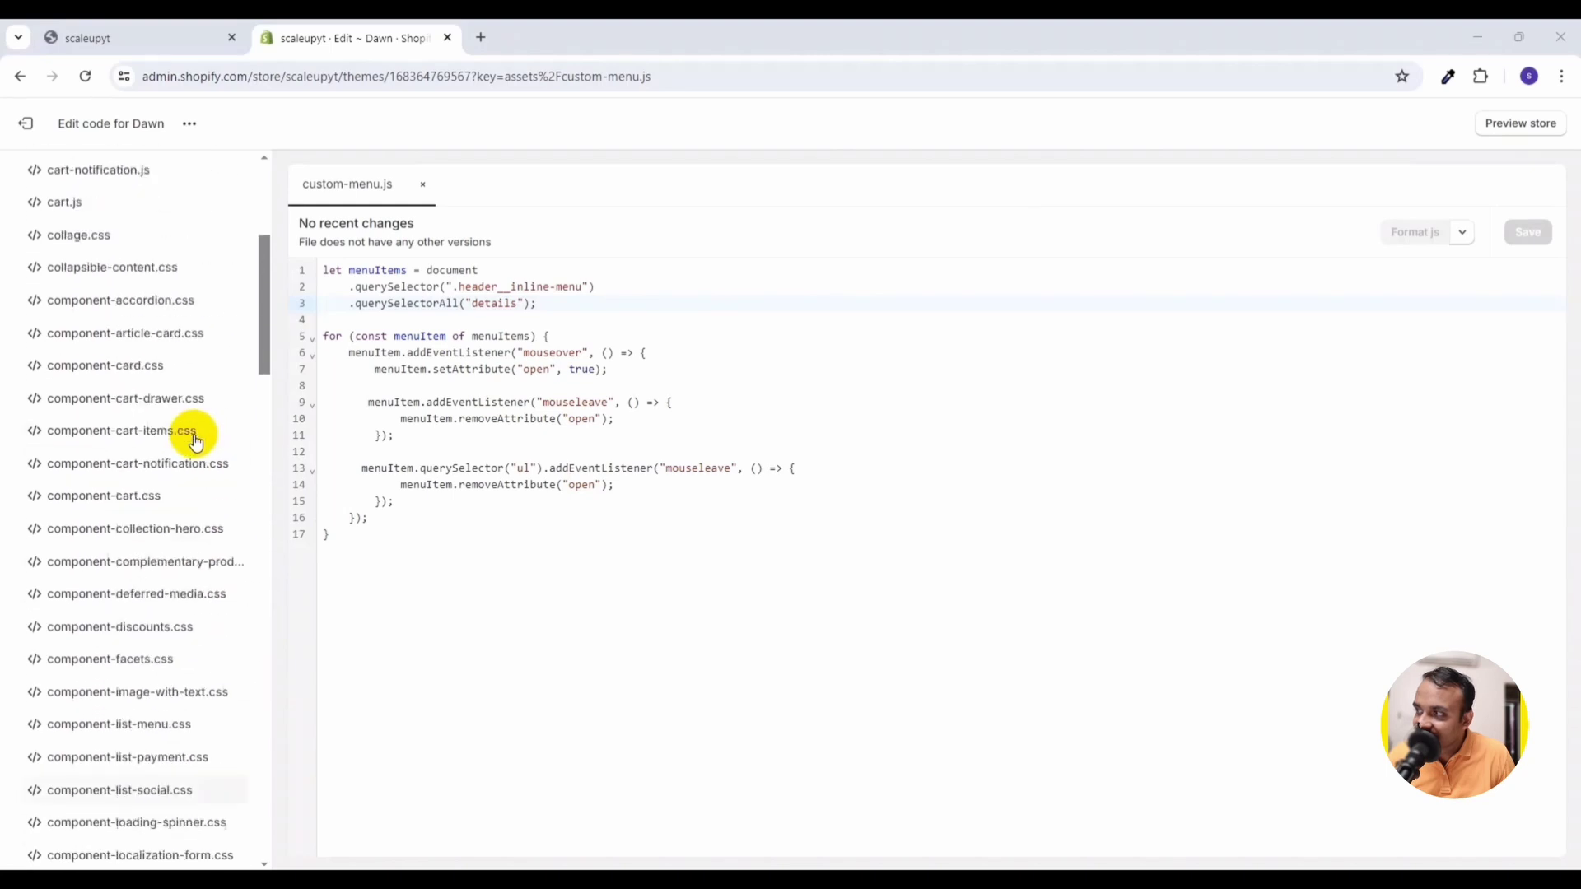
{"action": "left_click", "coordinate": [126, 170]}
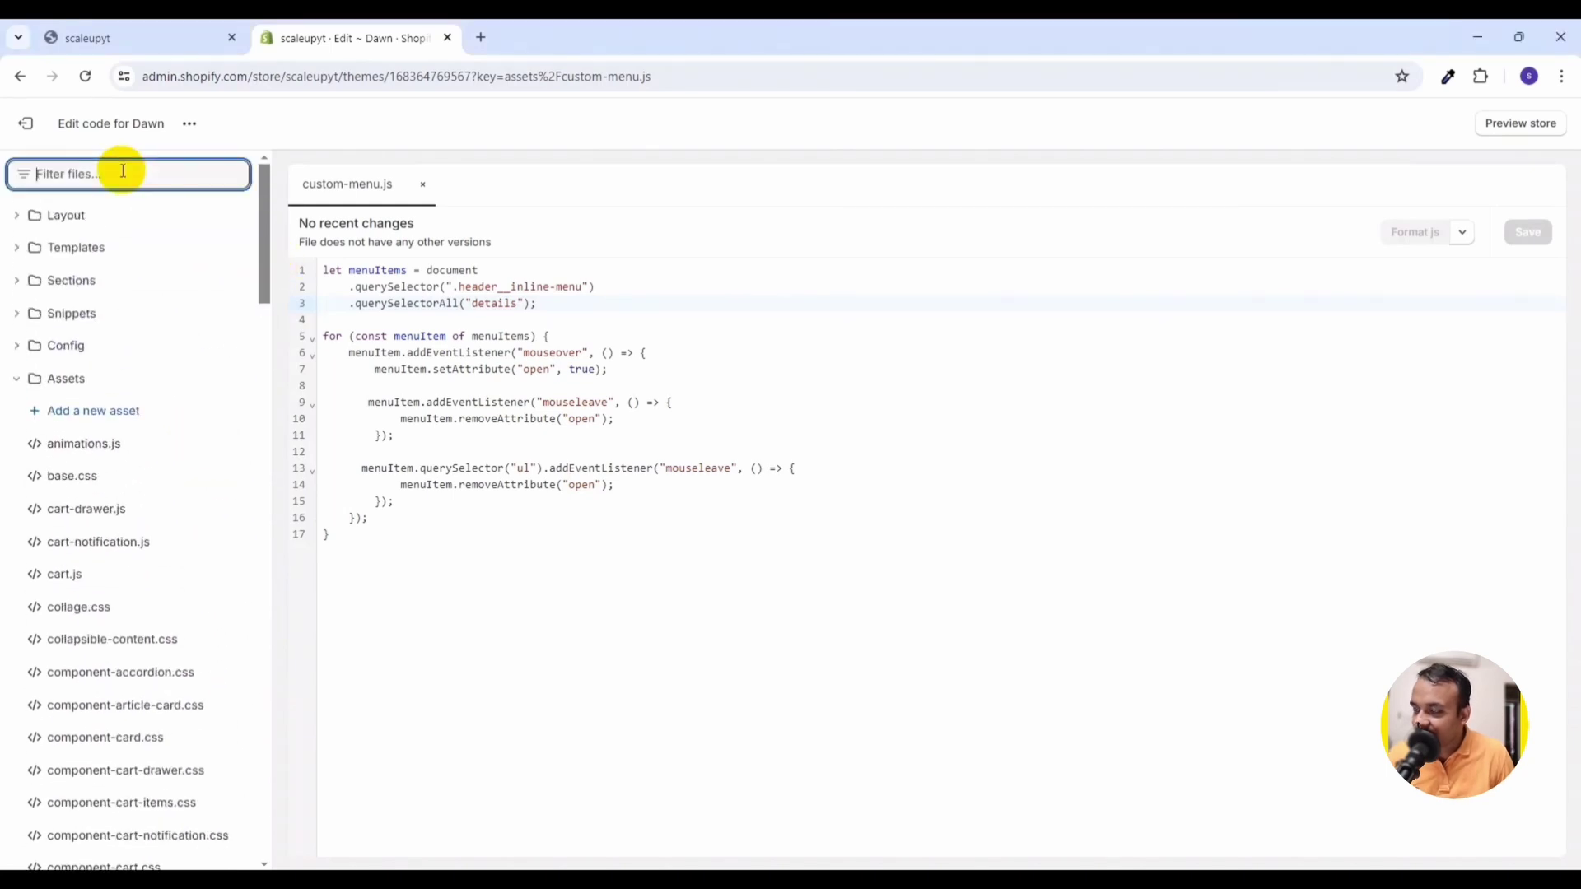
{"action": "type", "text": "header"}
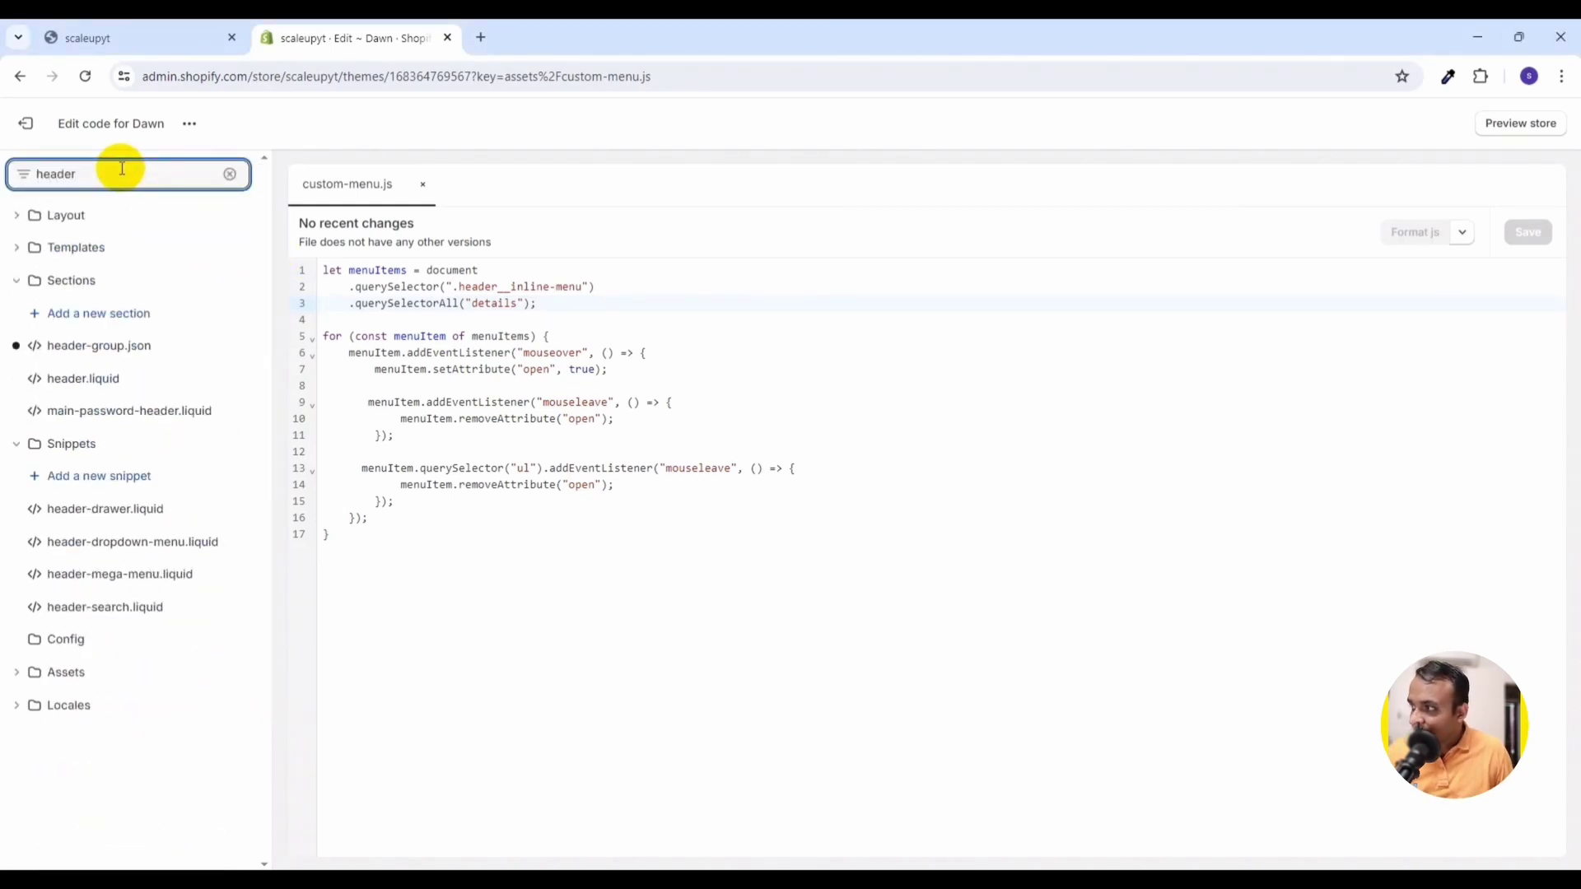
{"action": "left_click", "coordinate": [100, 378]}
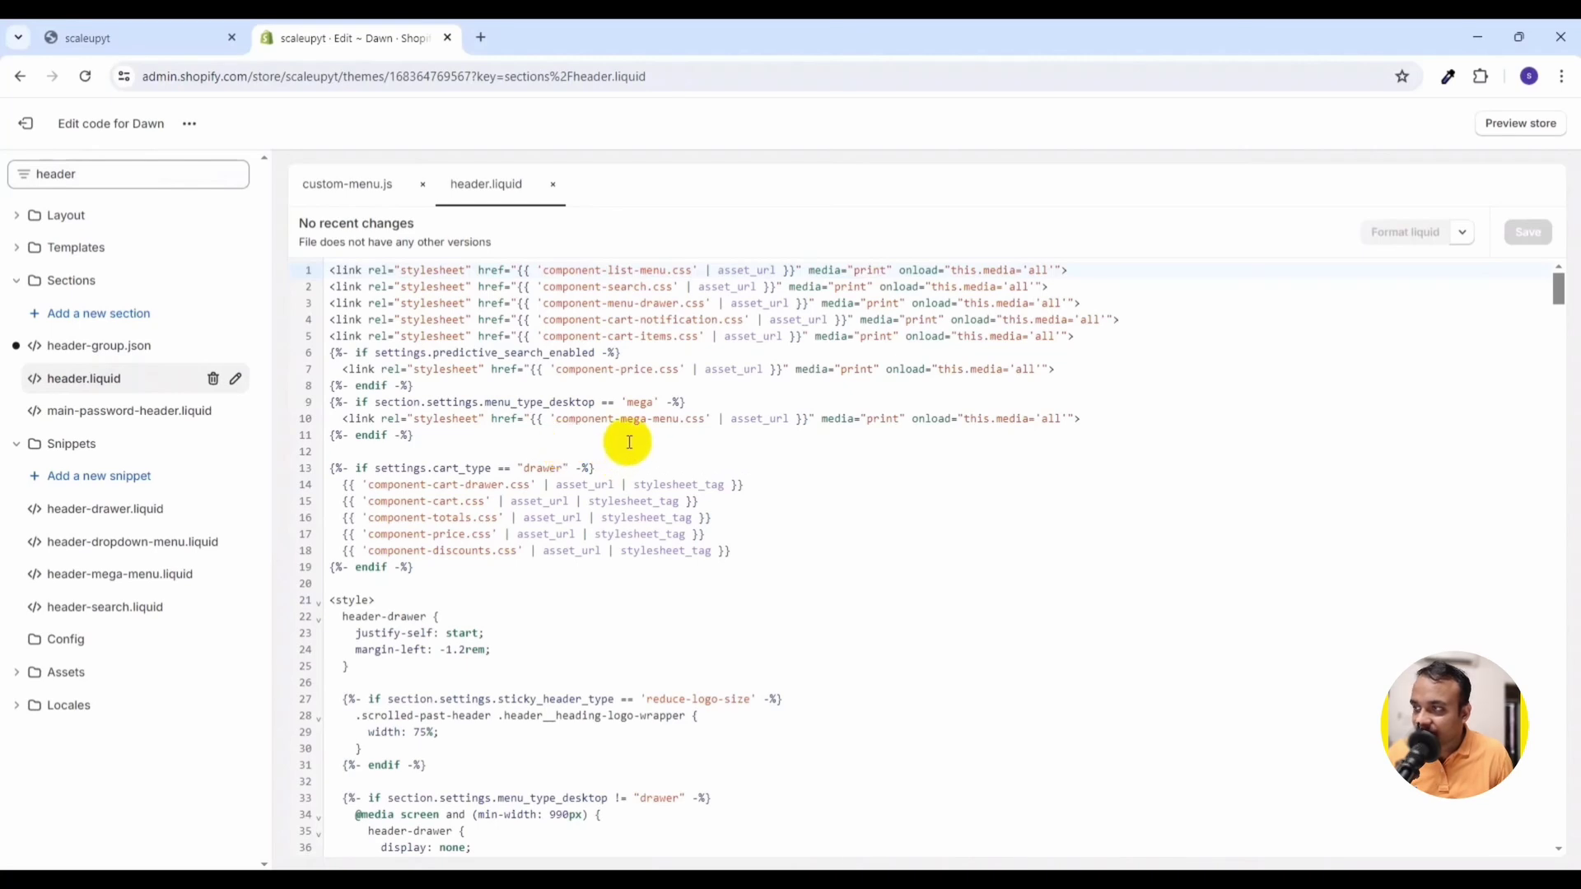
Duplicate the search-form.js script line onto empty line 112 below the cart-drawer endif, followed by a blank line
{"action": "scroll", "coordinate": [580, 535], "scroll_direction": "down", "scroll_amount": 18}
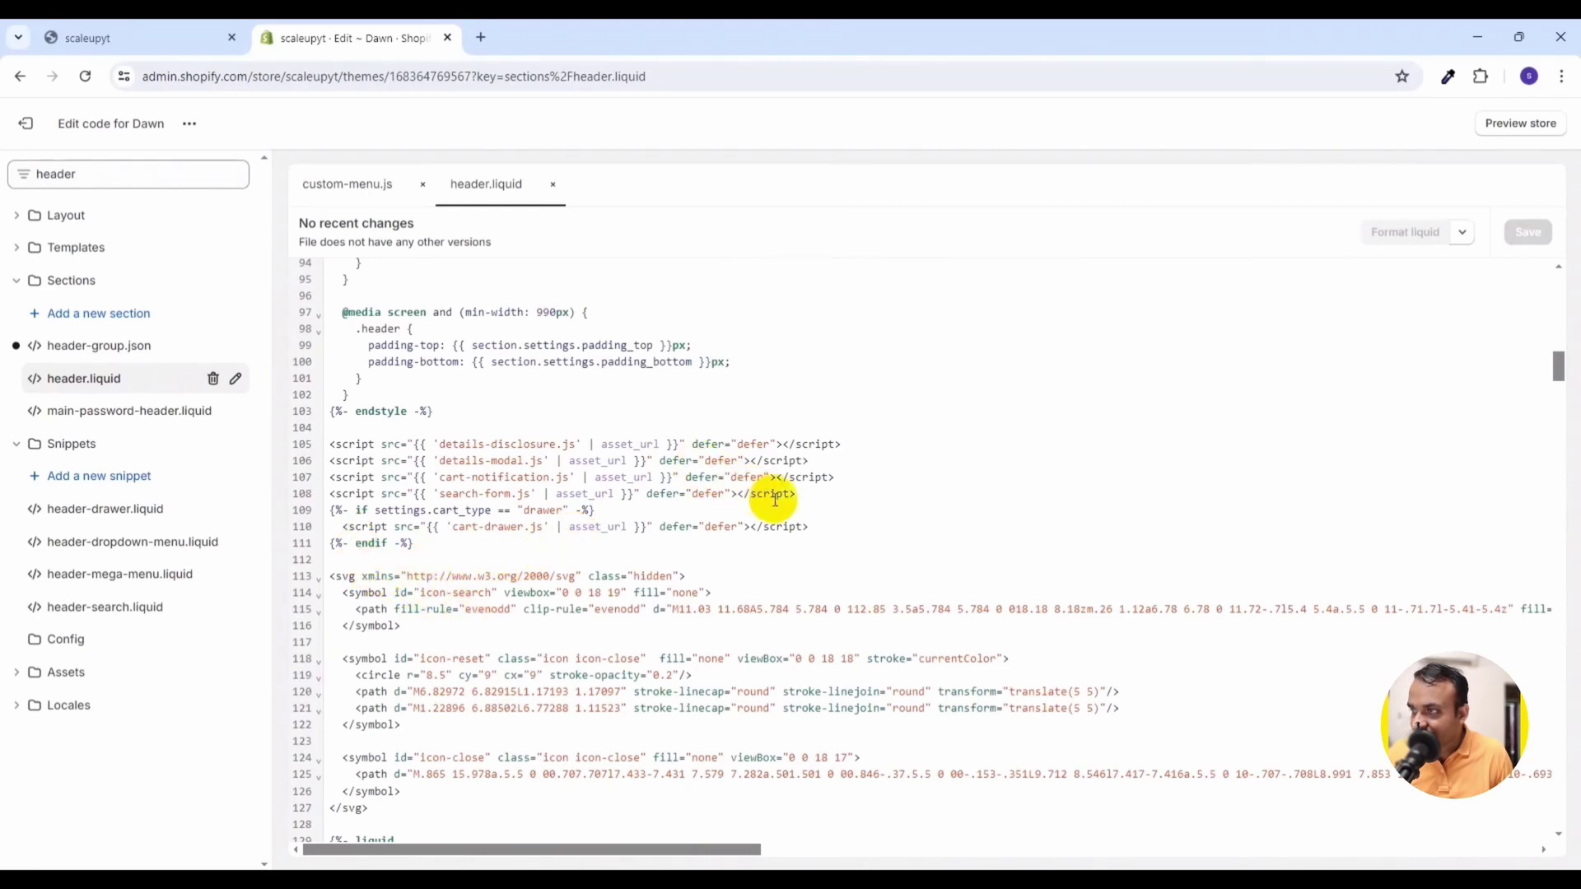
{"action": "triple_click", "coordinate": [815, 494]}
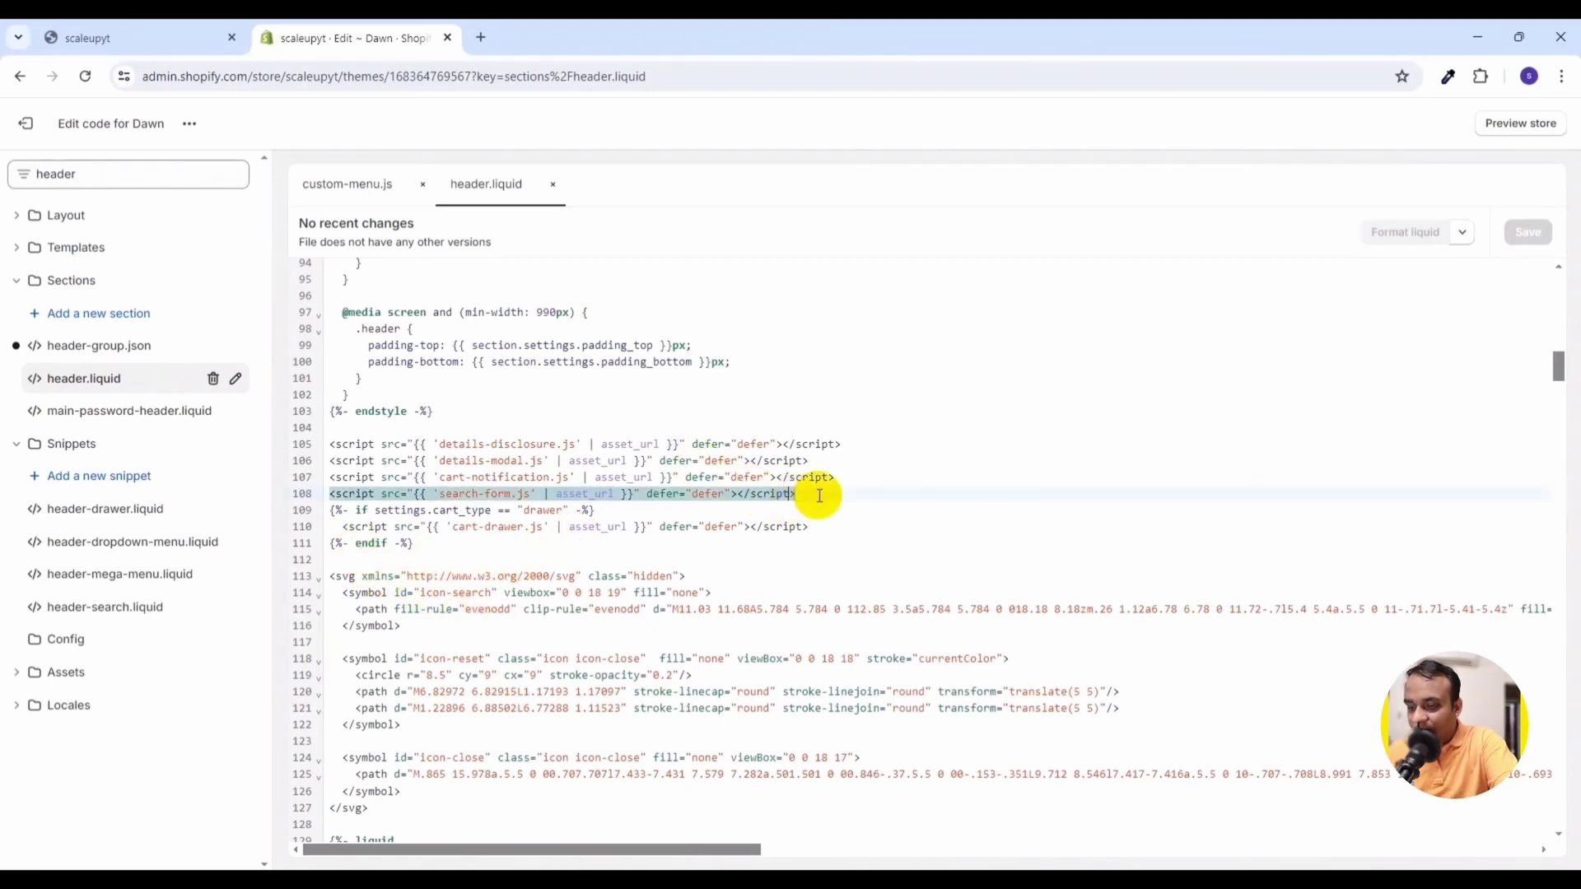
{"action": "left_click", "coordinate": [820, 496]}
{"action": "key", "text": "shift+Home"}
{"action": "key", "text": "ctrl+c"}
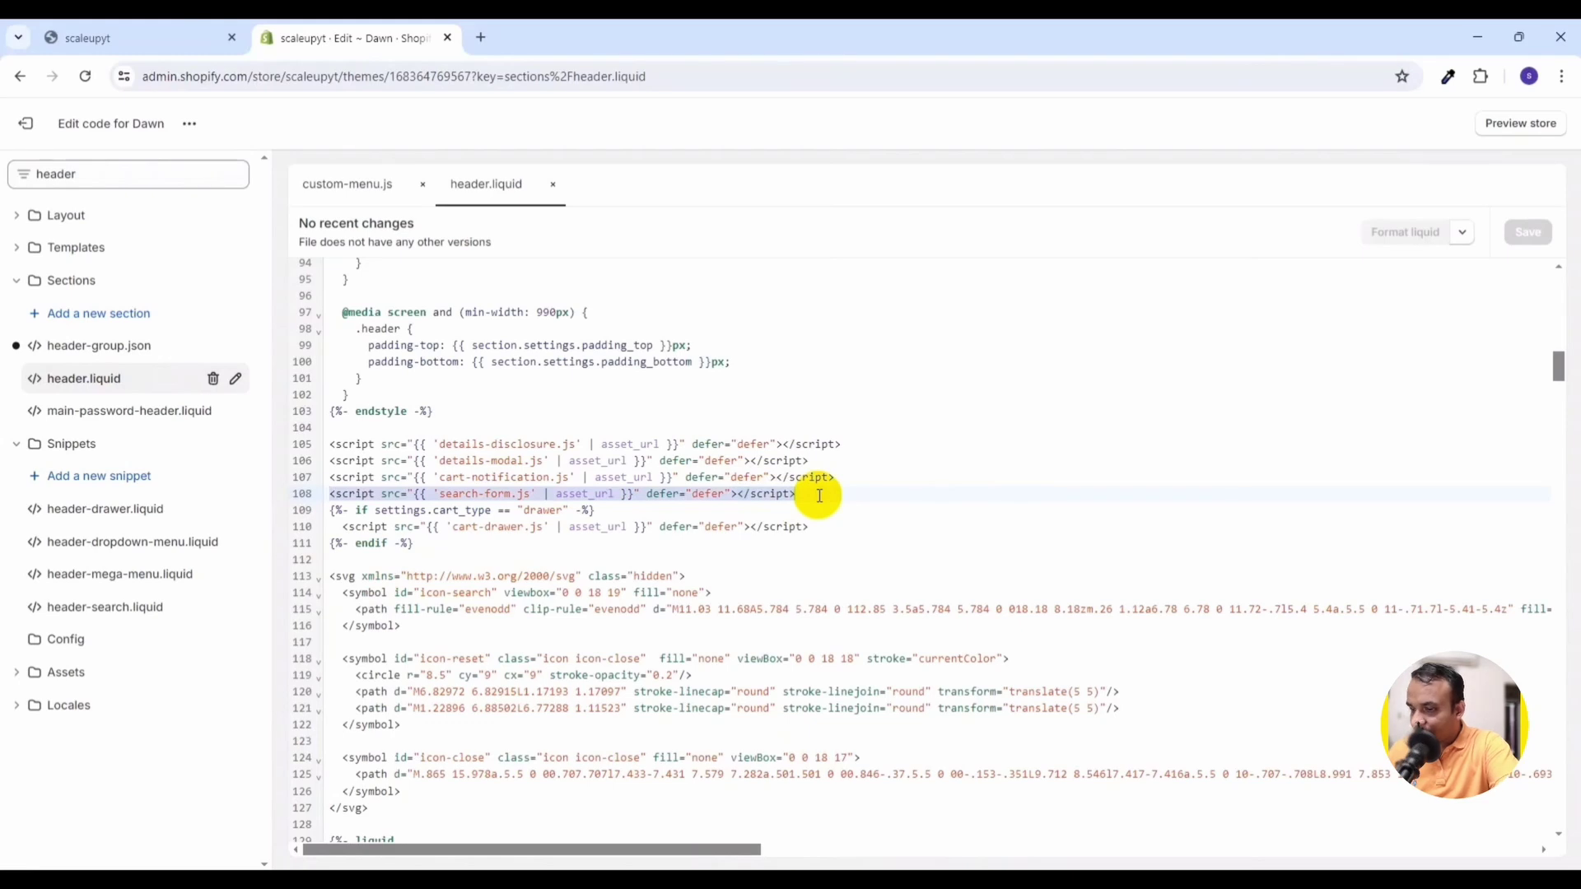
{"action": "key", "text": "Down"}
{"action": "key", "text": "Down"}
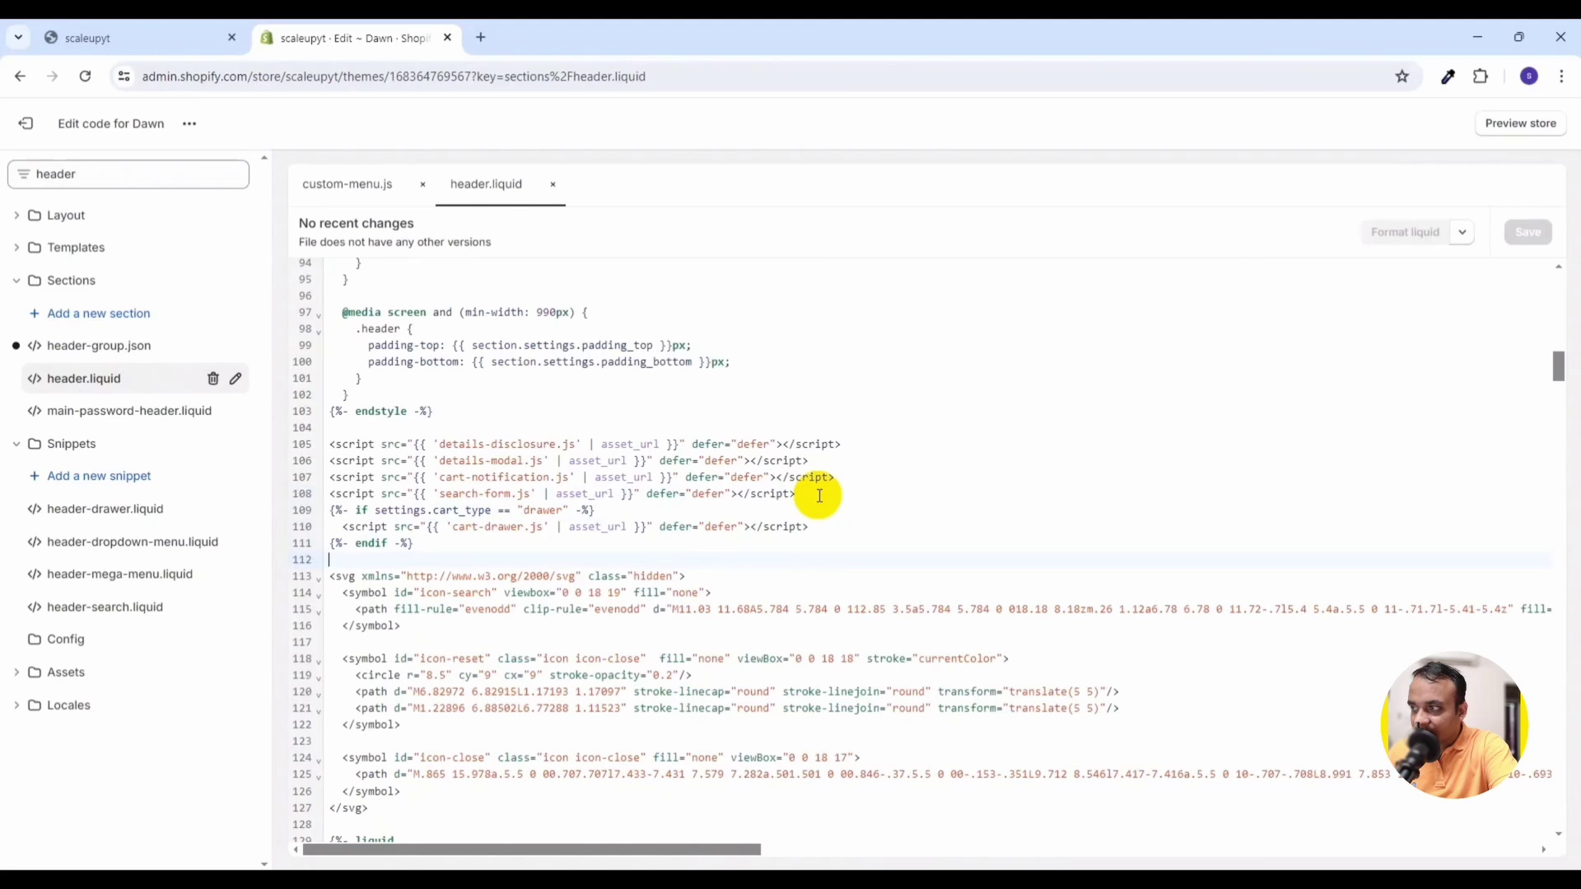
{"action": "key", "text": "ctrl+v"}
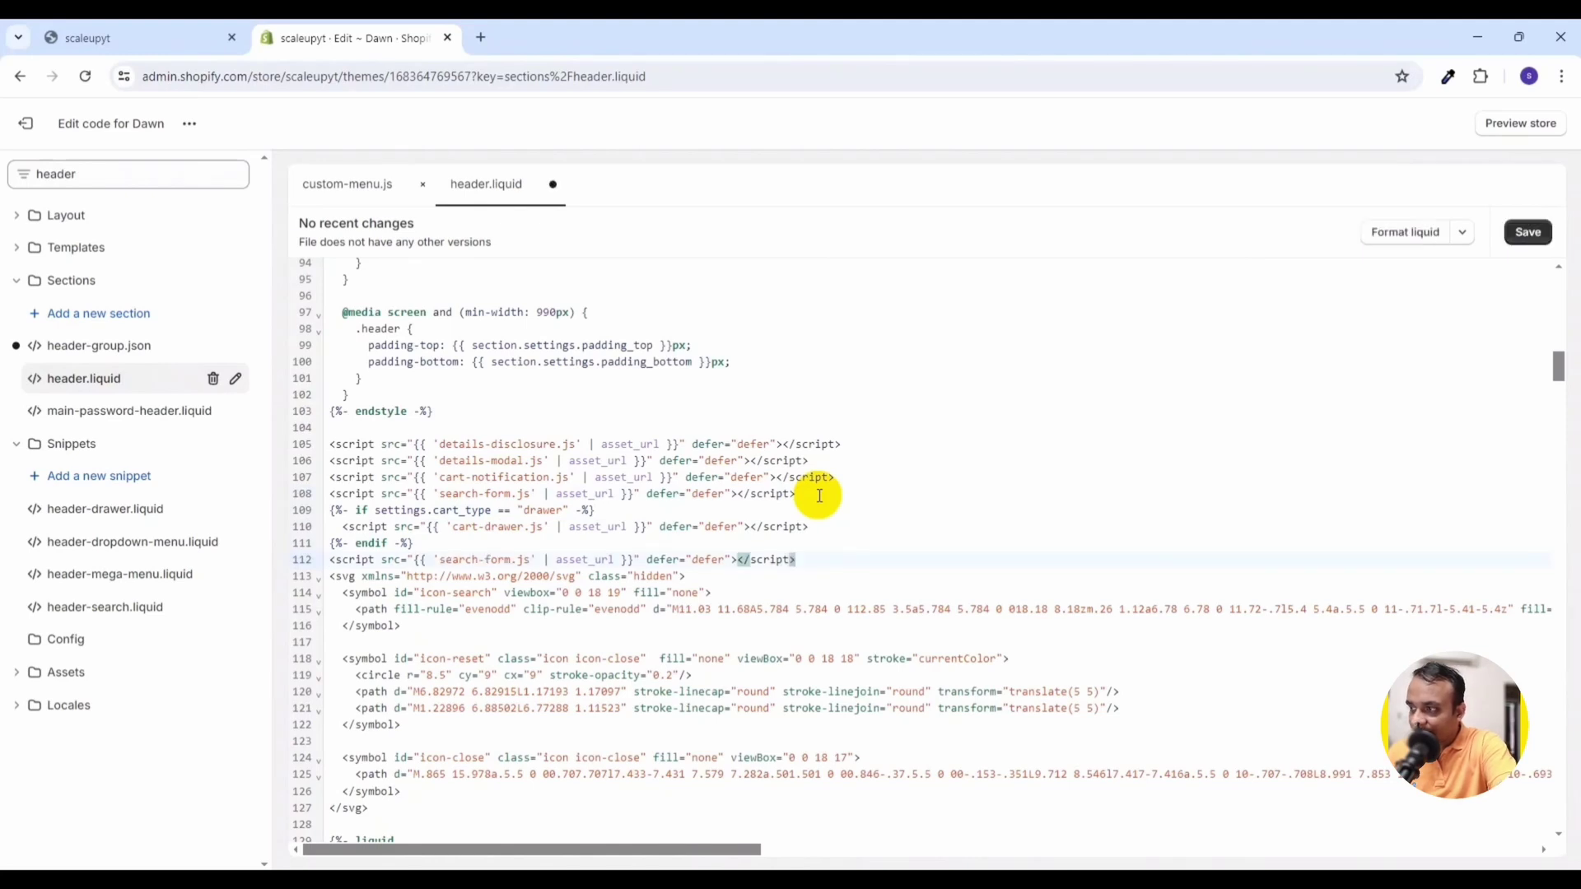
{"action": "key", "text": "Return"}
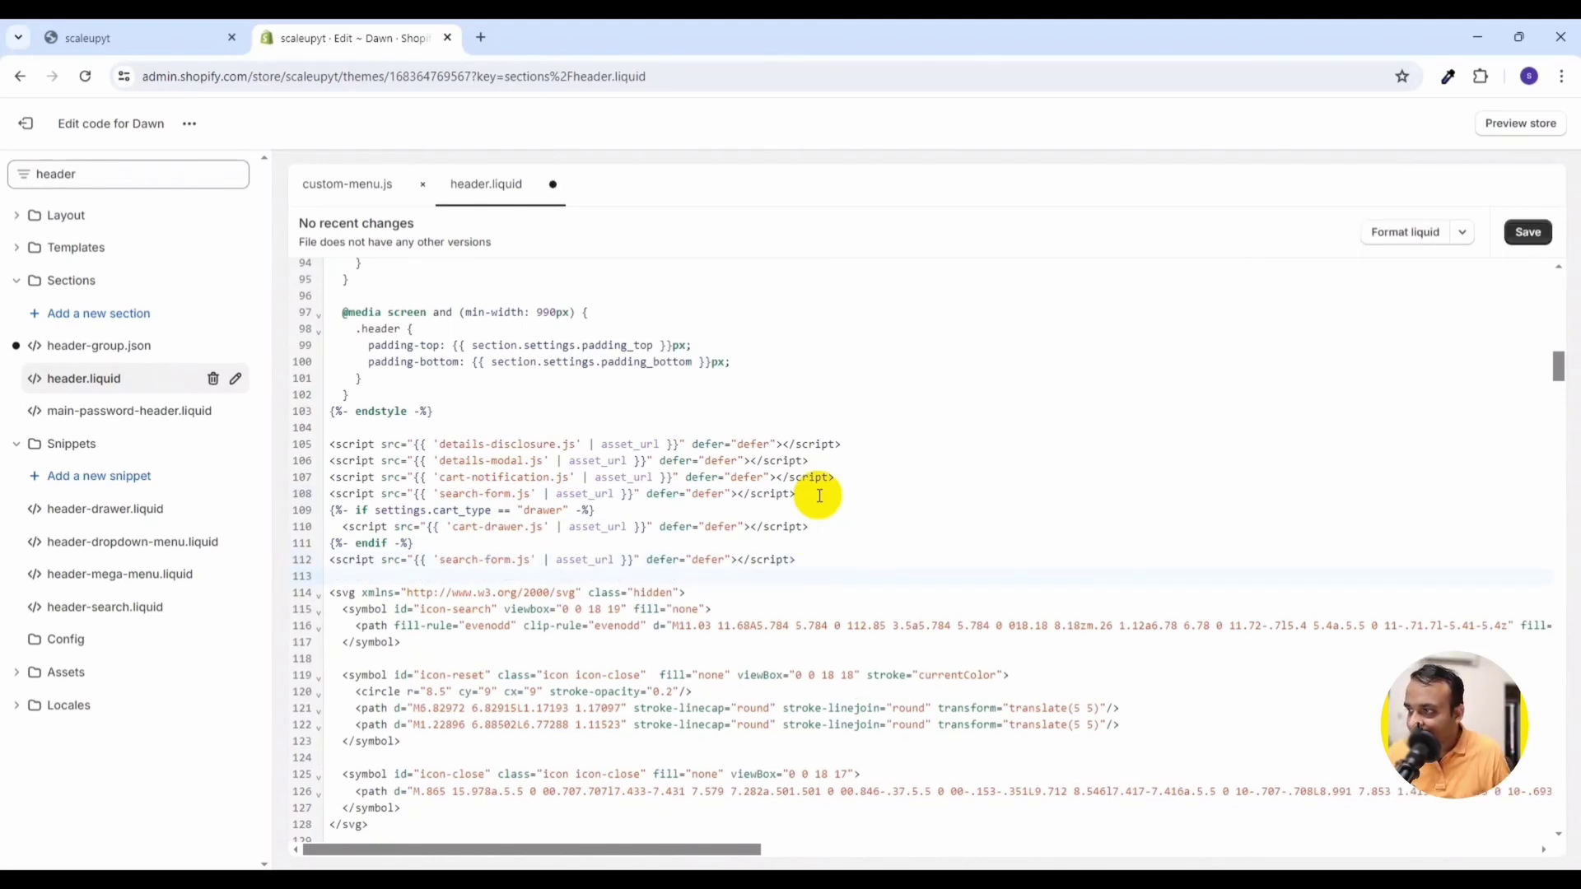
Change the file name in the line 112 script tag to custom-menu.js and save header.liquid
{"action": "left_click", "coordinate": [512, 560]}
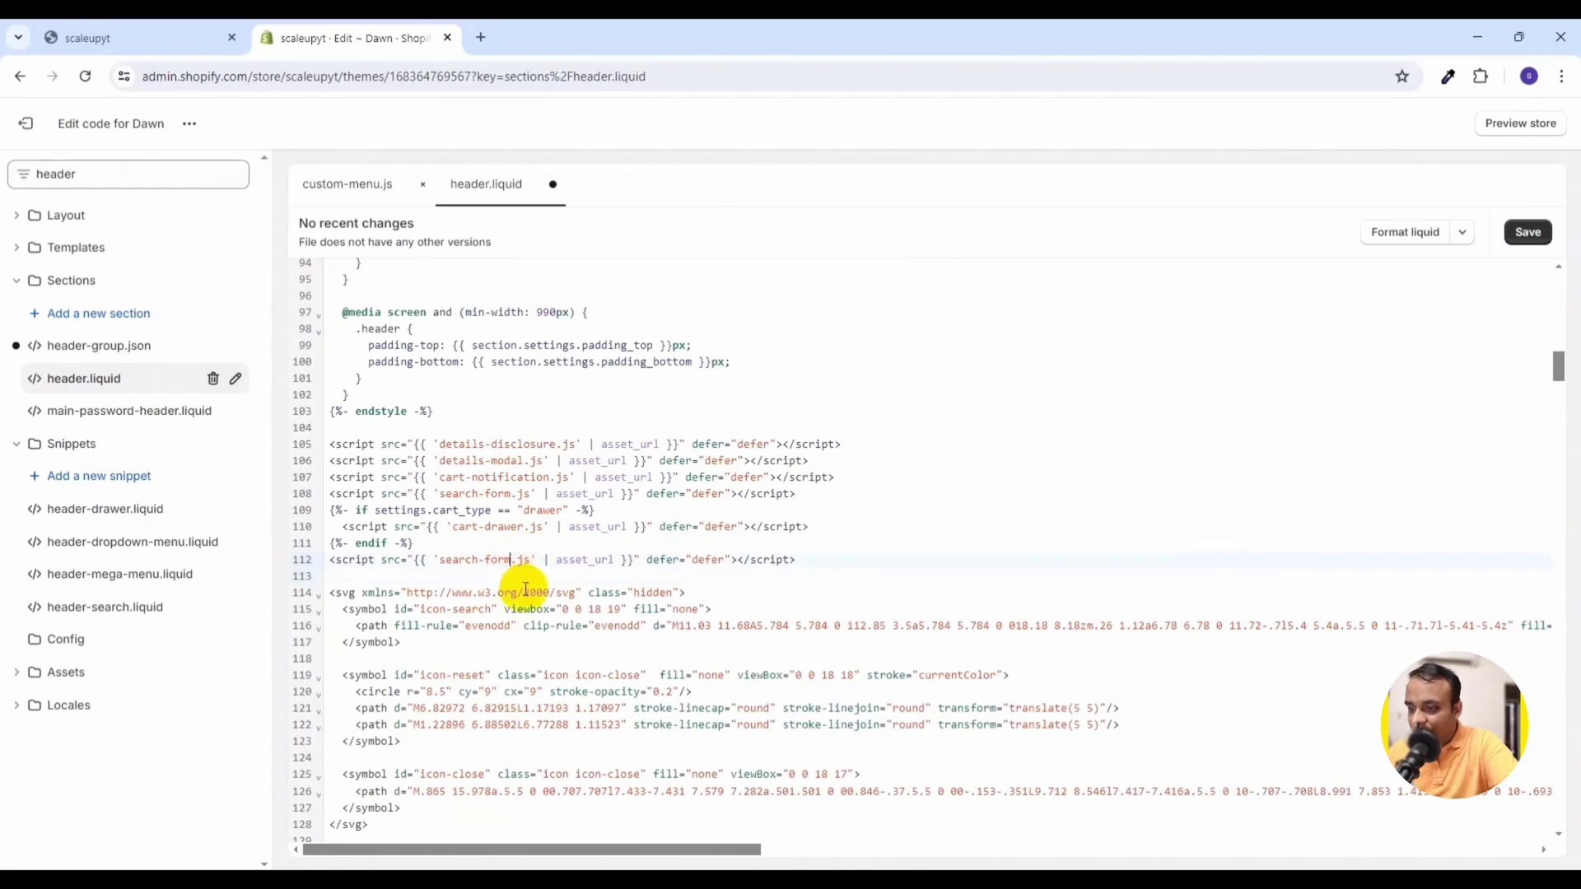
{"action": "key", "text": "ctrl+shift+Left"}
{"action": "key", "text": "ctrl+shift+Left"}
{"action": "key", "text": "ctrl+shift+Left"}
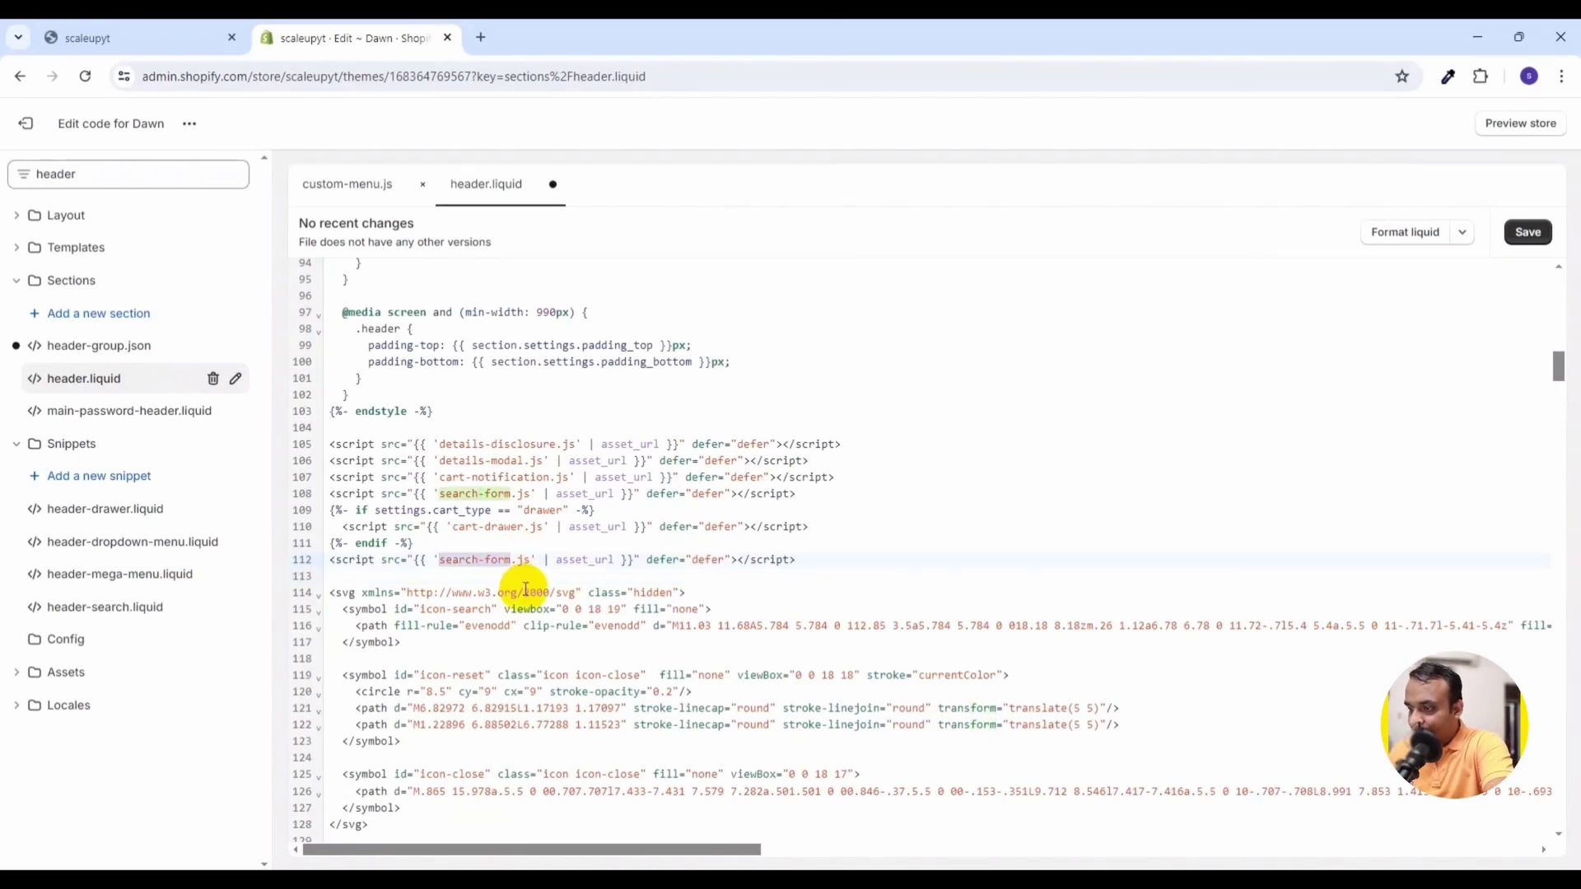
{"action": "type", "text": "custim"}
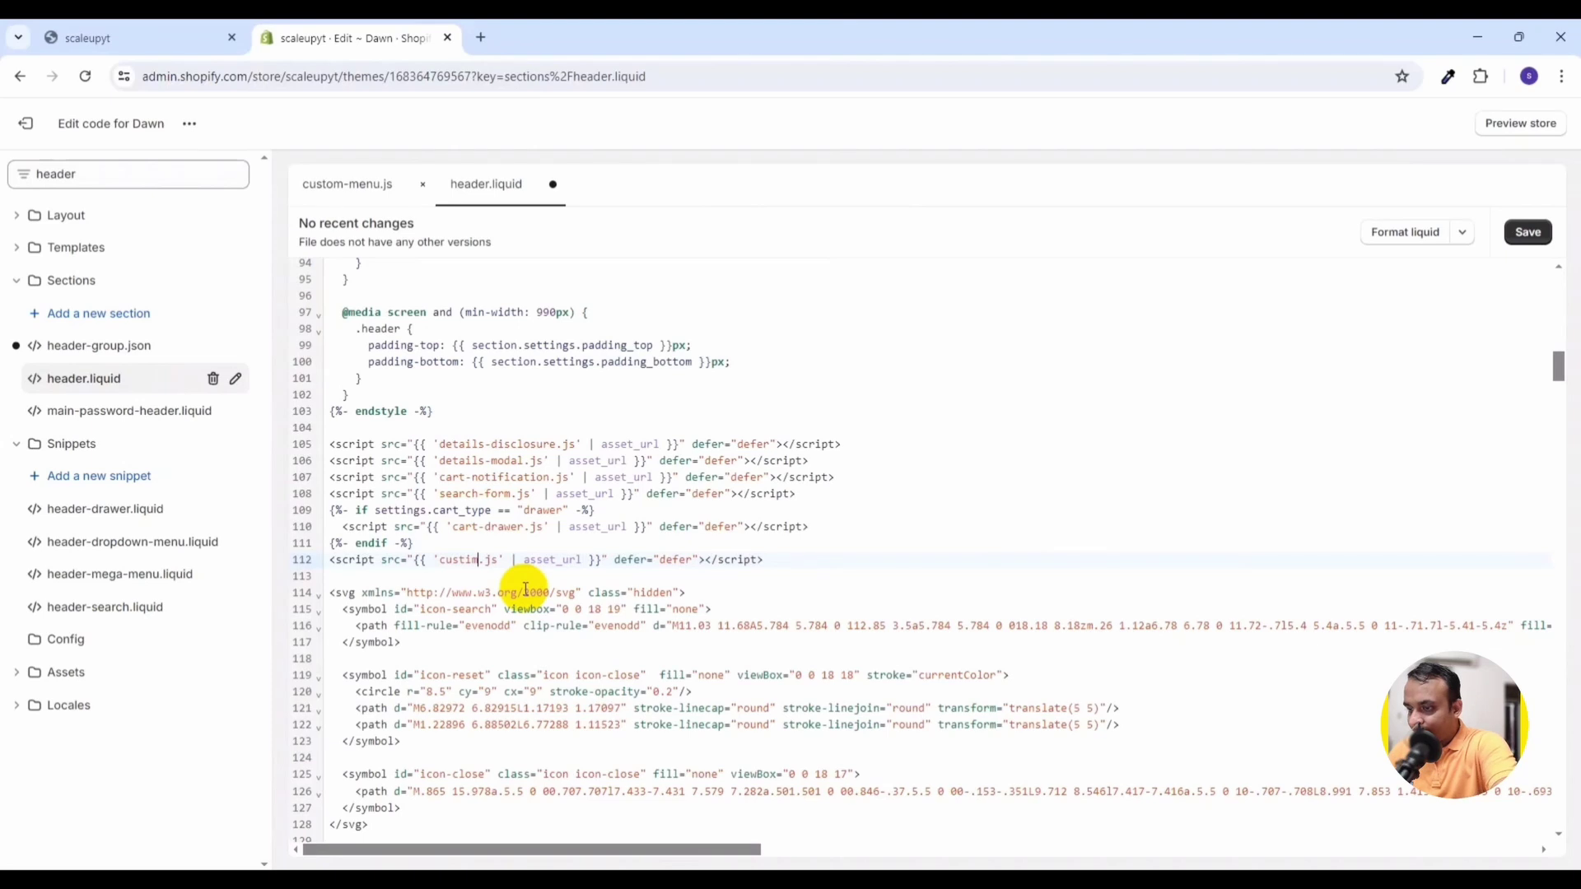
{"action": "key", "text": "BackSpace"}
{"action": "key", "text": "BackSpace"}
{"action": "type", "text": "om-"}
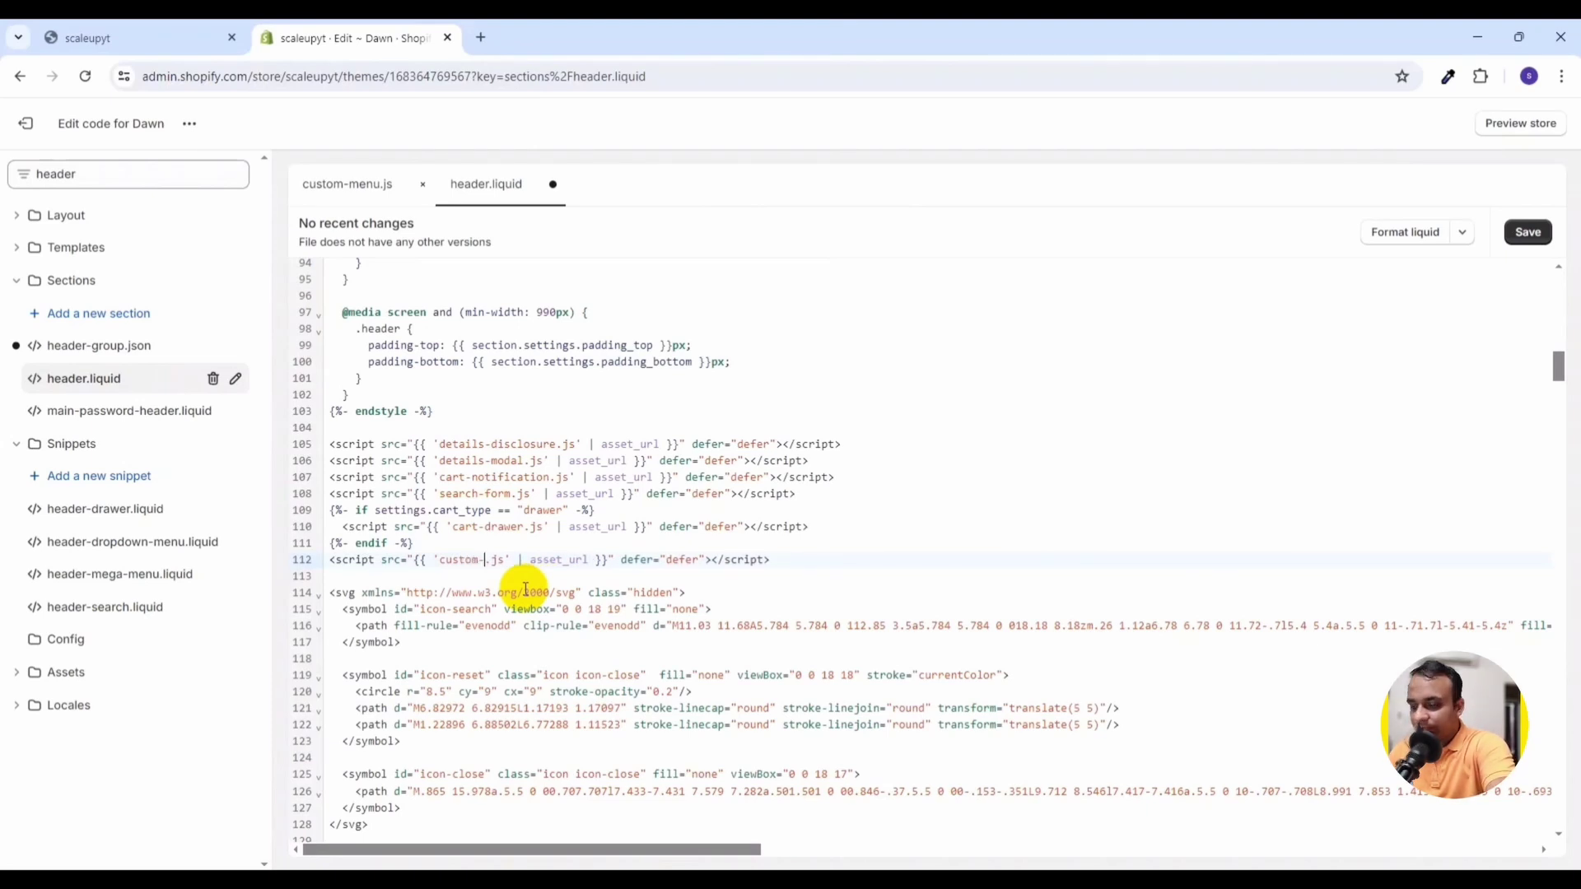
{"action": "type", "text": "menu"}
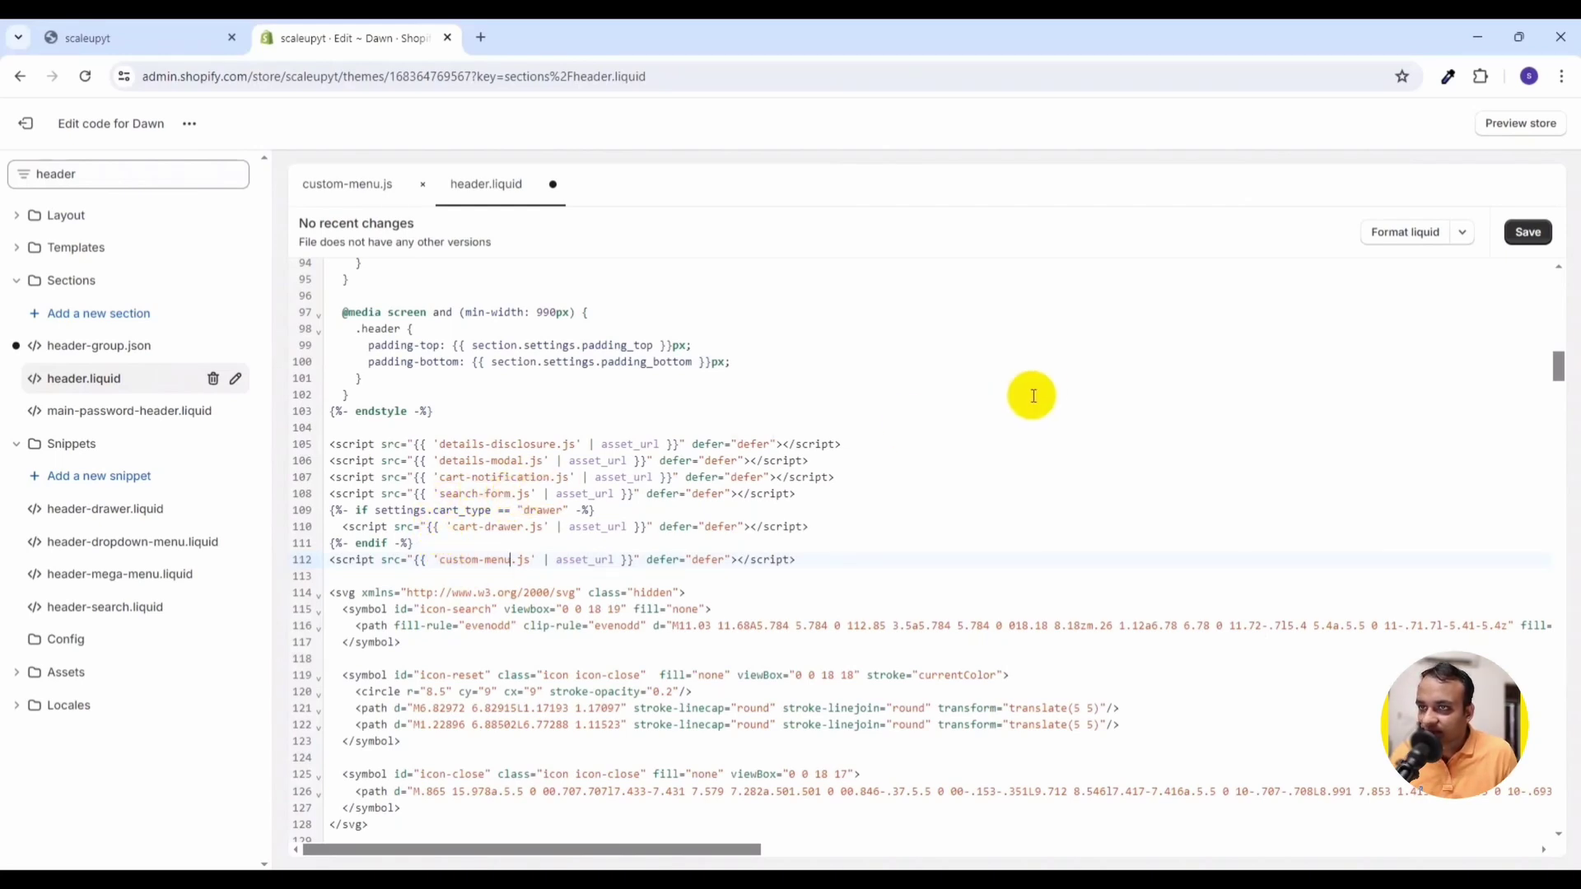
{"action": "left_click", "coordinate": [1528, 232]}
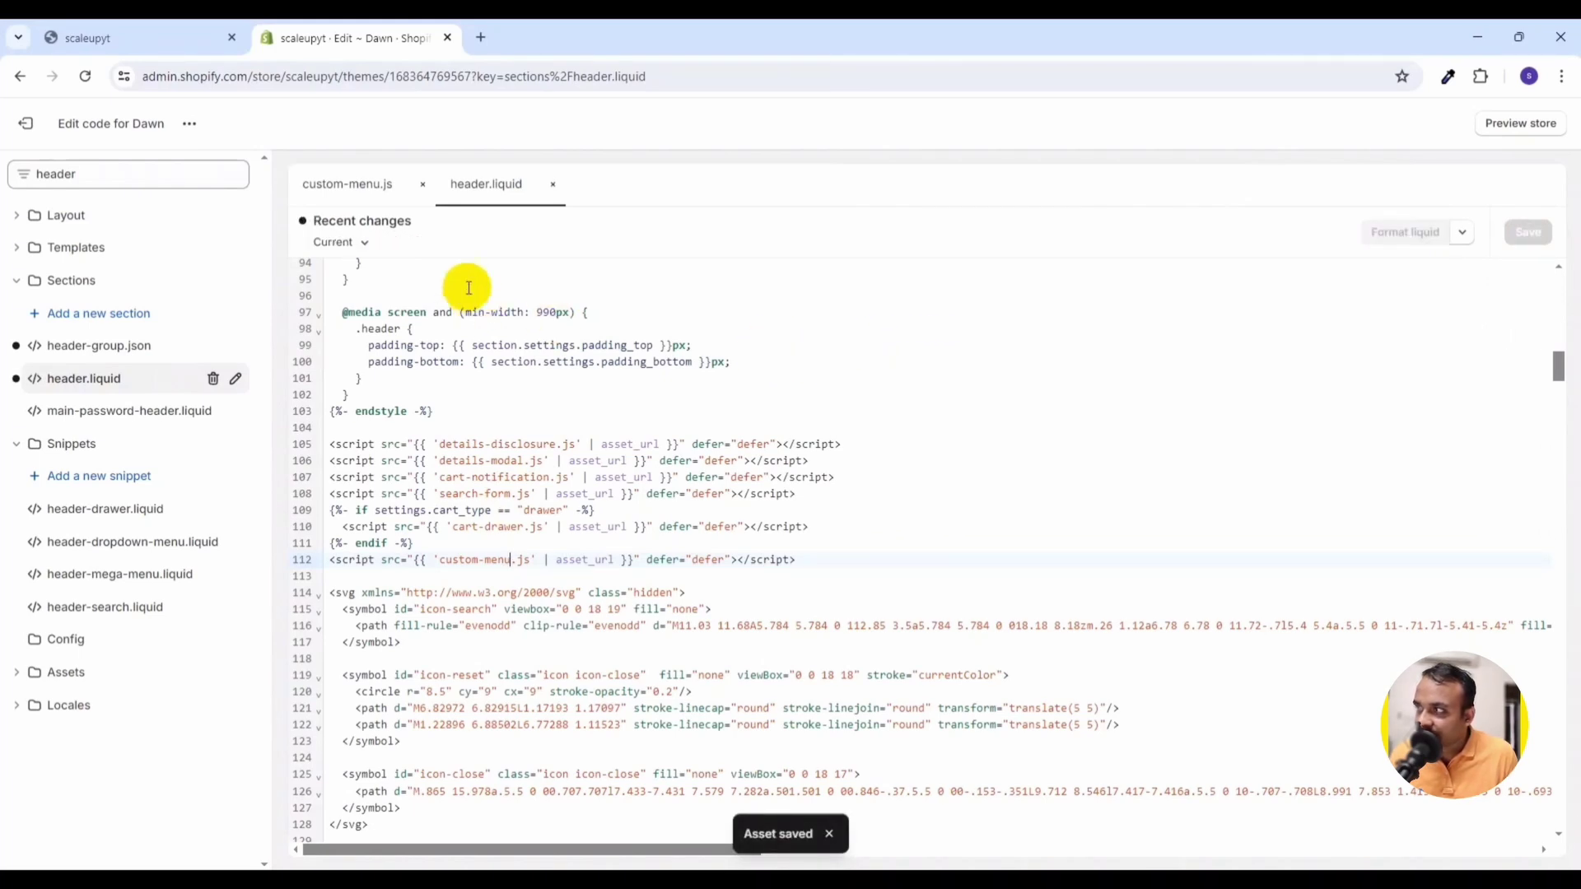
Reload the storefront and test the header's Shop dropdown and its Men submenu on hover
{"action": "left_click", "coordinate": [116, 34]}
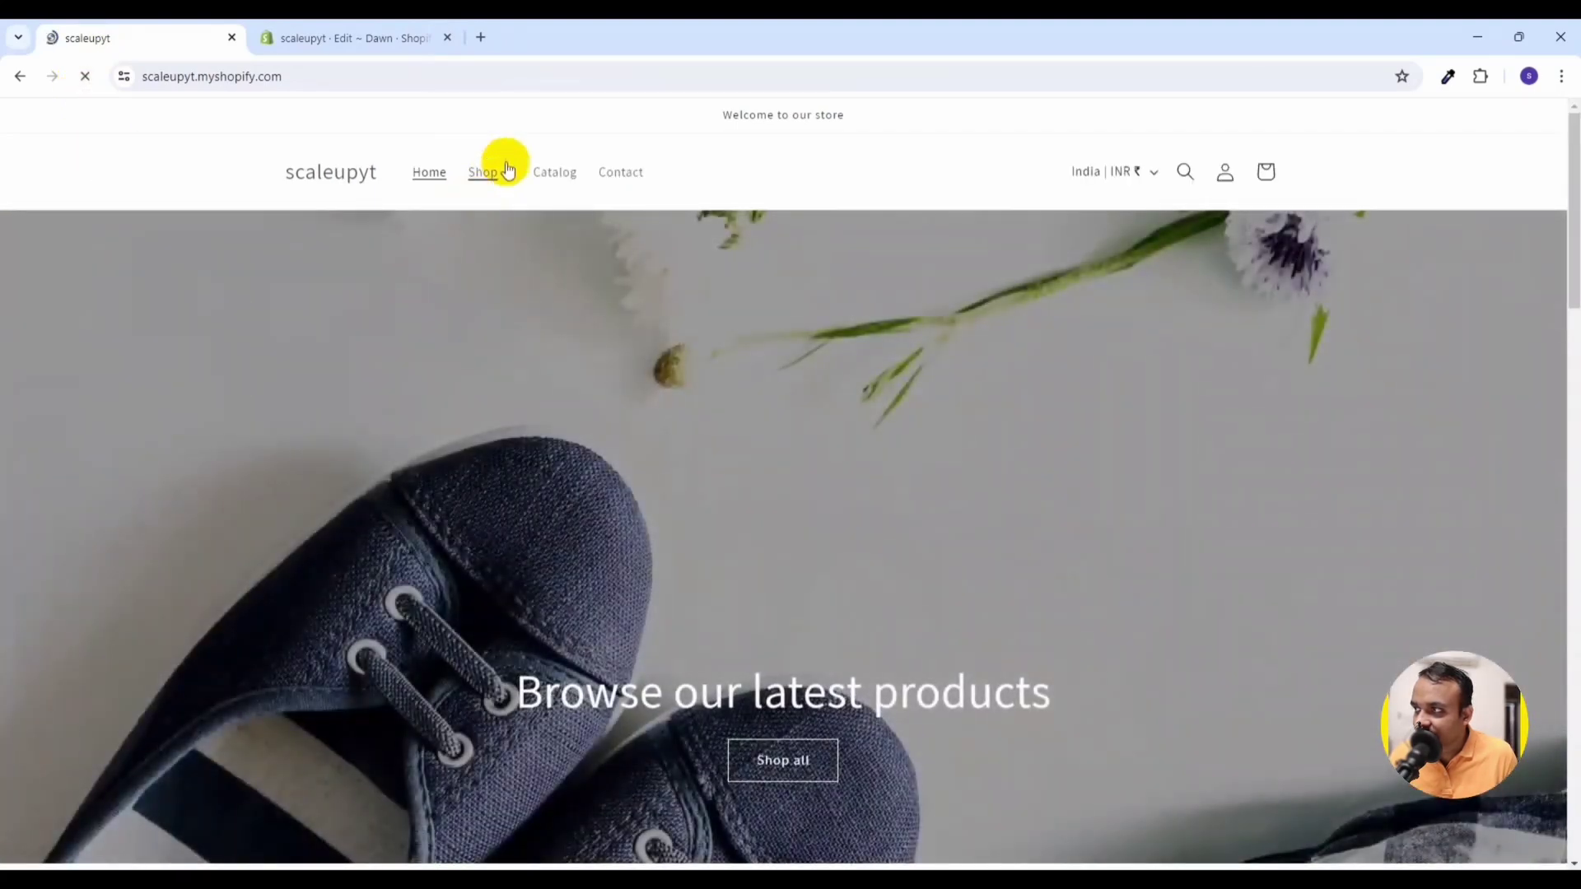
{"action": "left_click", "coordinate": [501, 177]}
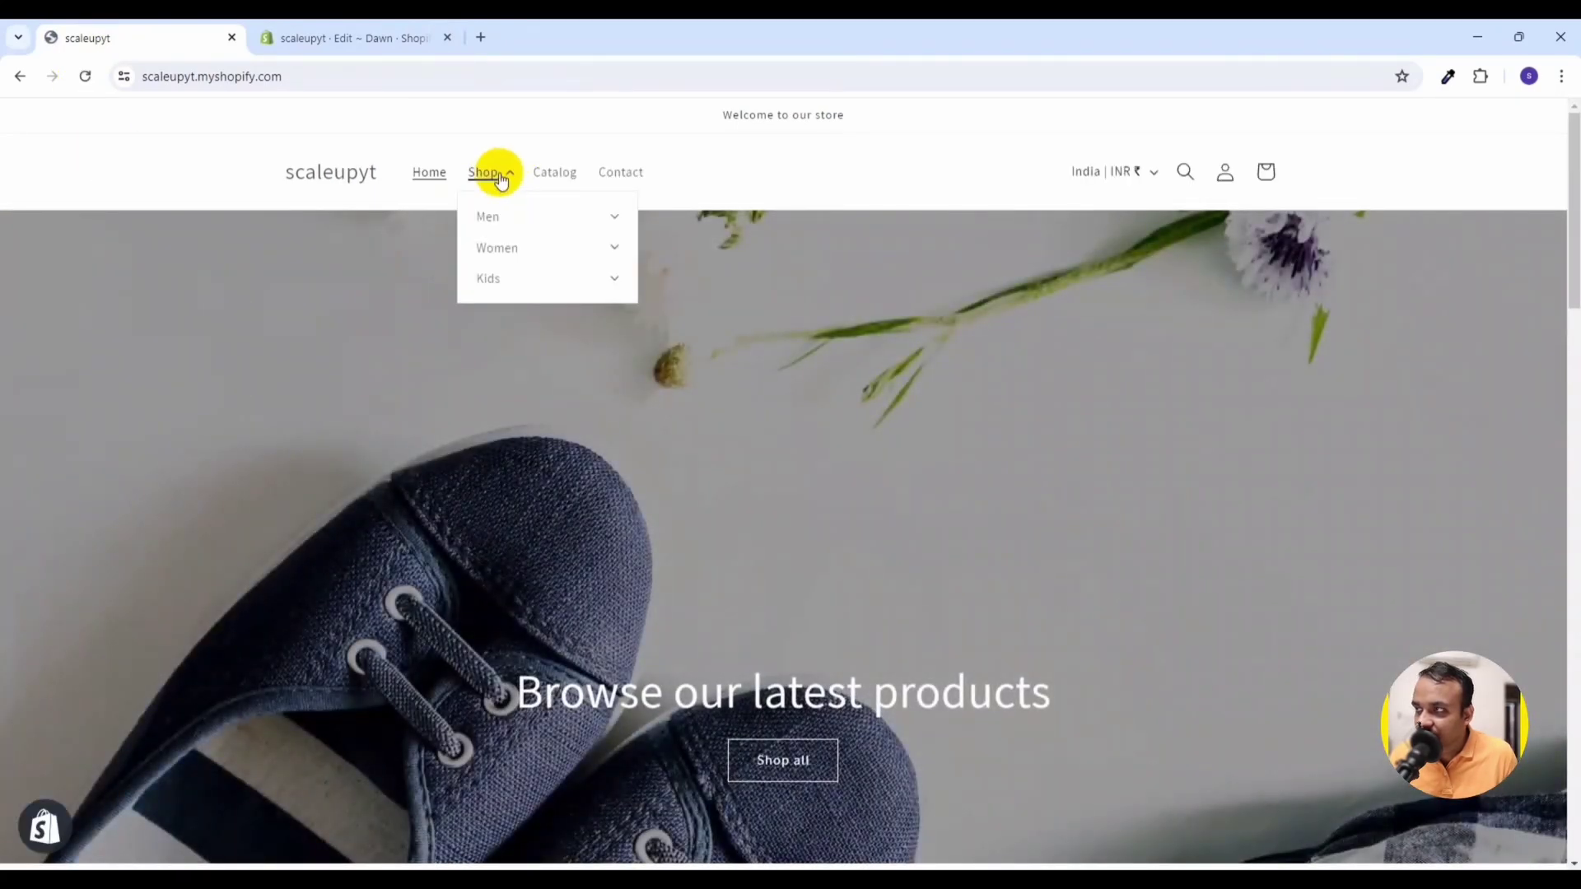
{"action": "left_click", "coordinate": [504, 216]}
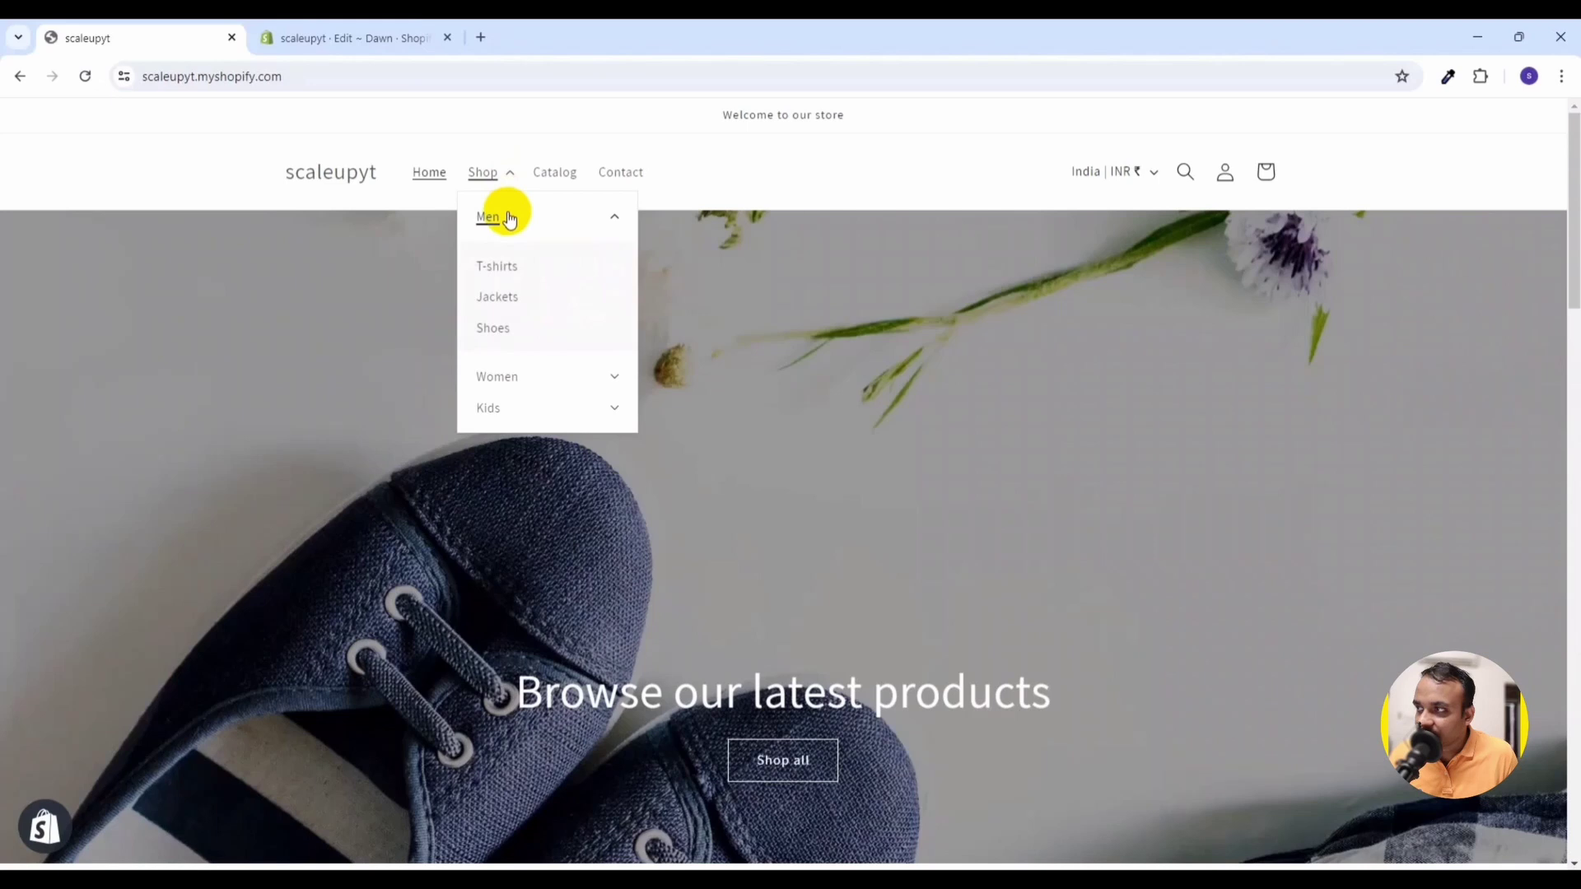
{"action": "left_click", "coordinate": [508, 217]}
{"action": "left_click", "coordinate": [400, 227]}
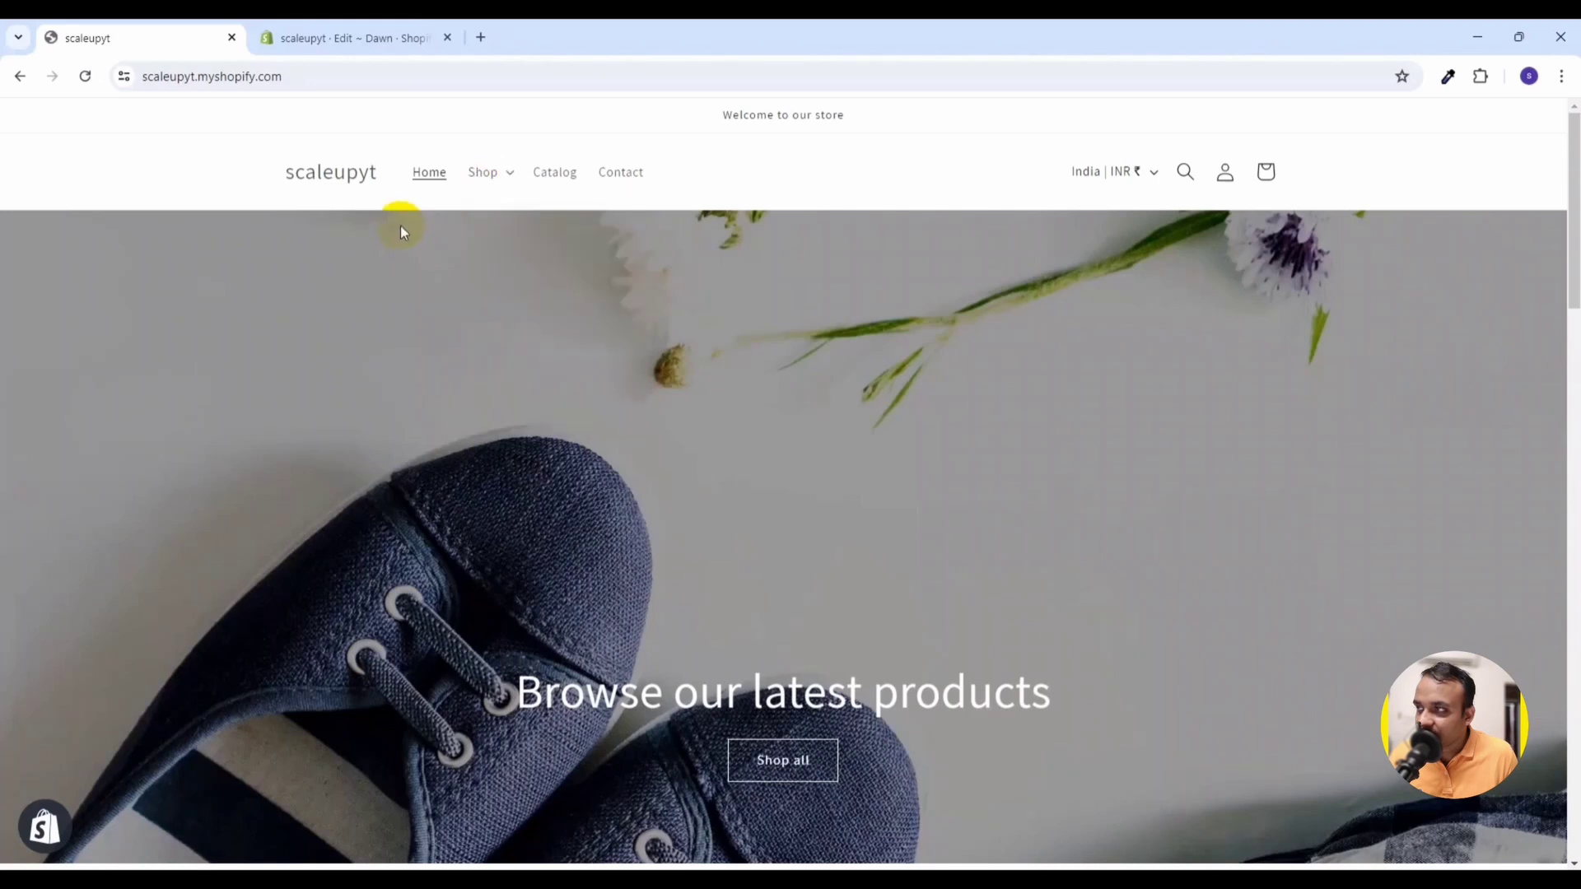
{"action": "left_click", "coordinate": [486, 189]}
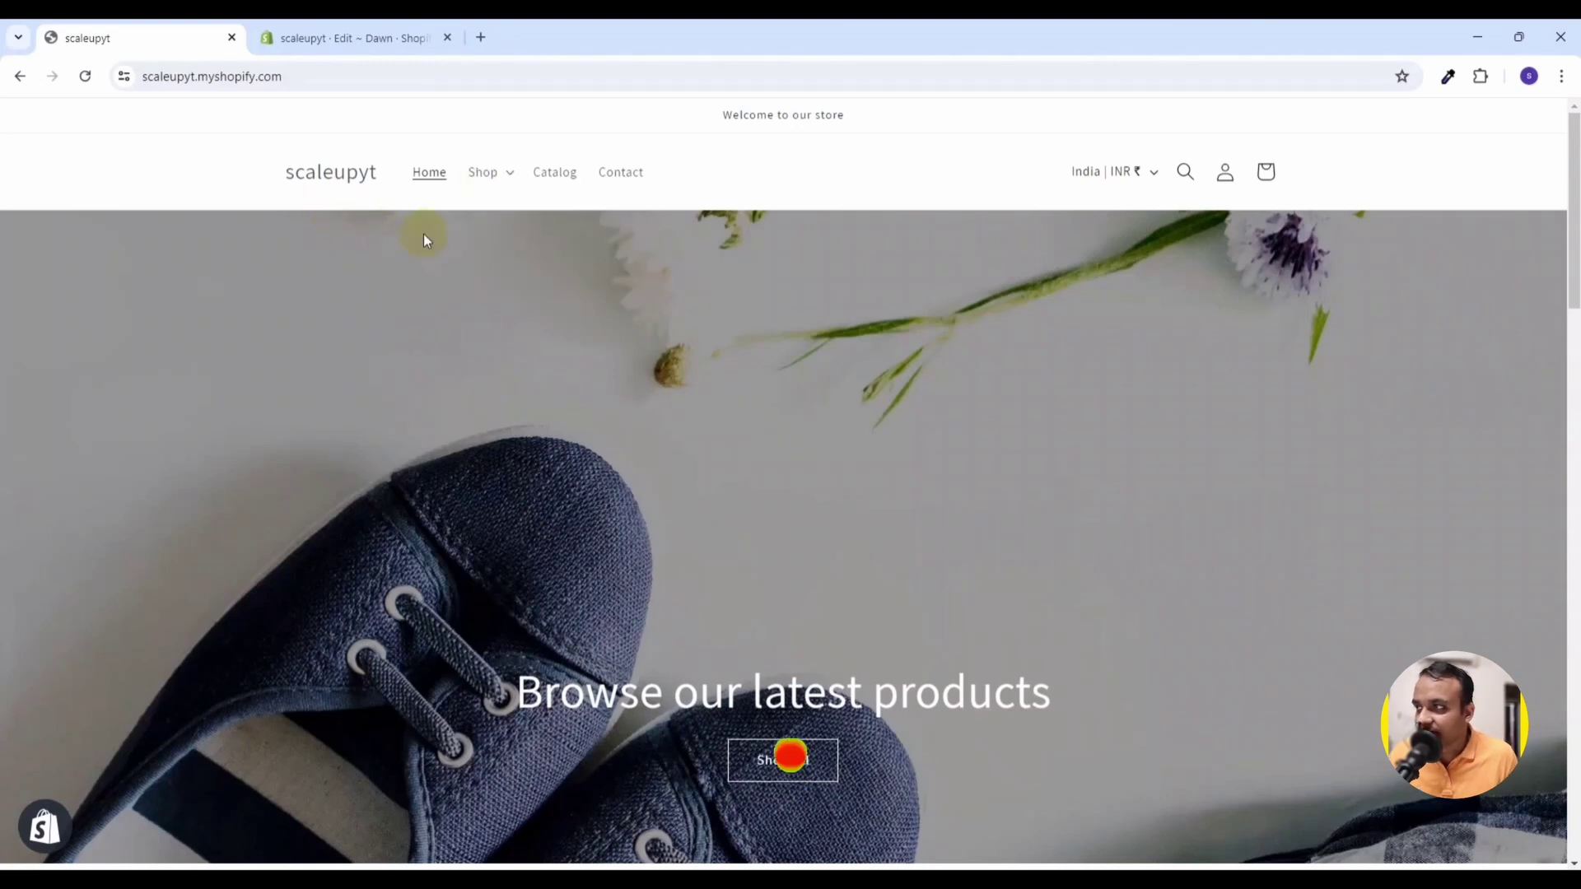
Leave the code editor, open the Dawn theme customizer, set the Header section's desktop menu type to Mega menu and save
{"action": "left_click", "coordinate": [363, 37]}
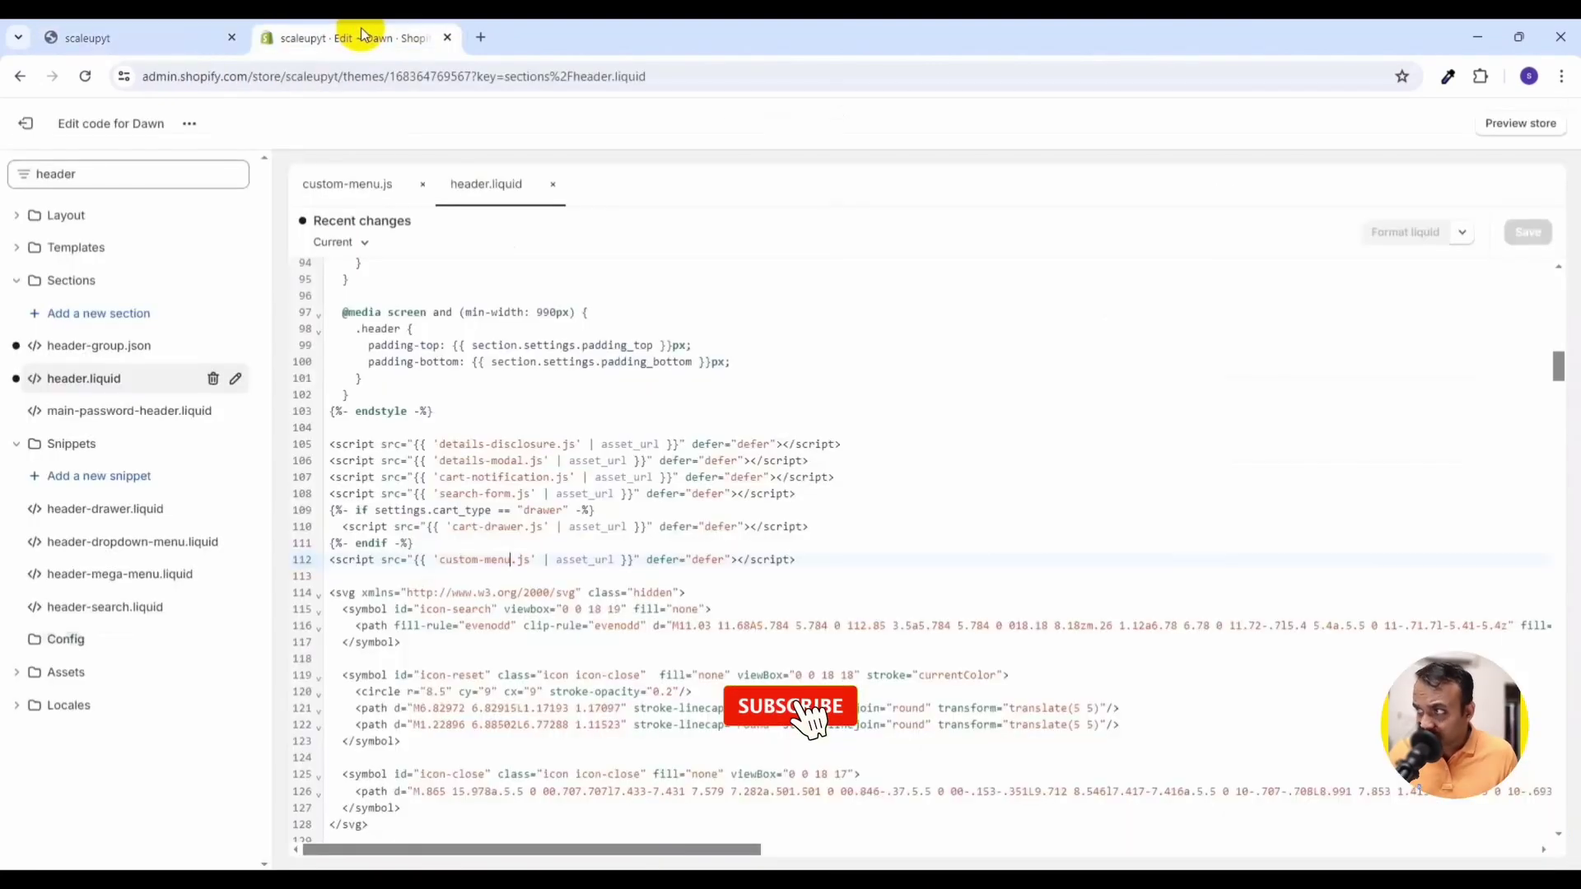
{"action": "left_click", "coordinate": [29, 132]}
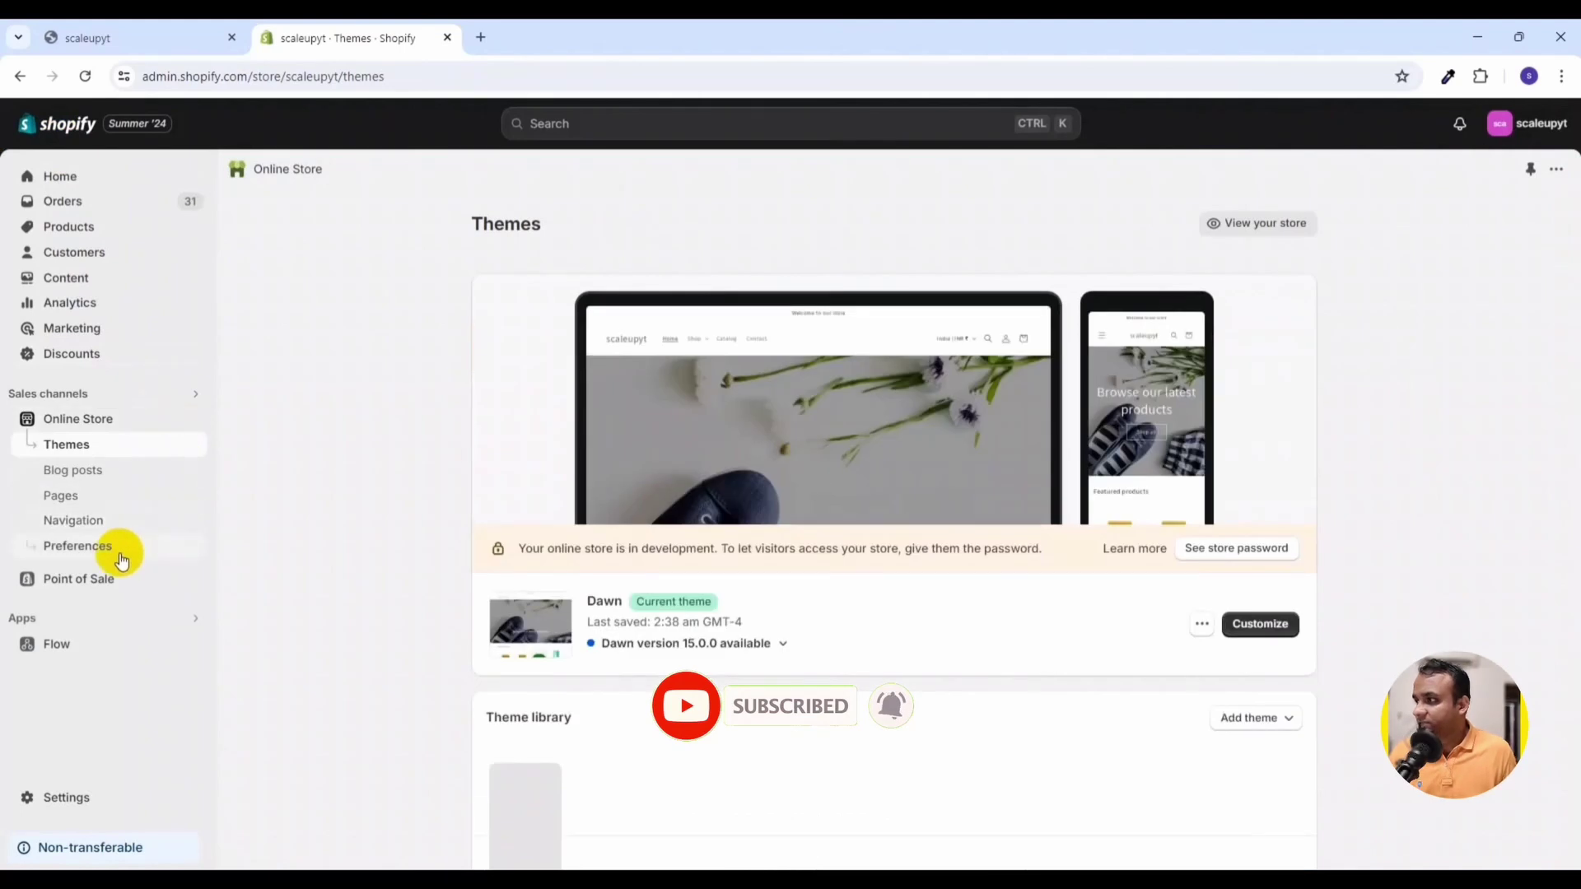
{"action": "left_click", "coordinate": [1227, 629]}
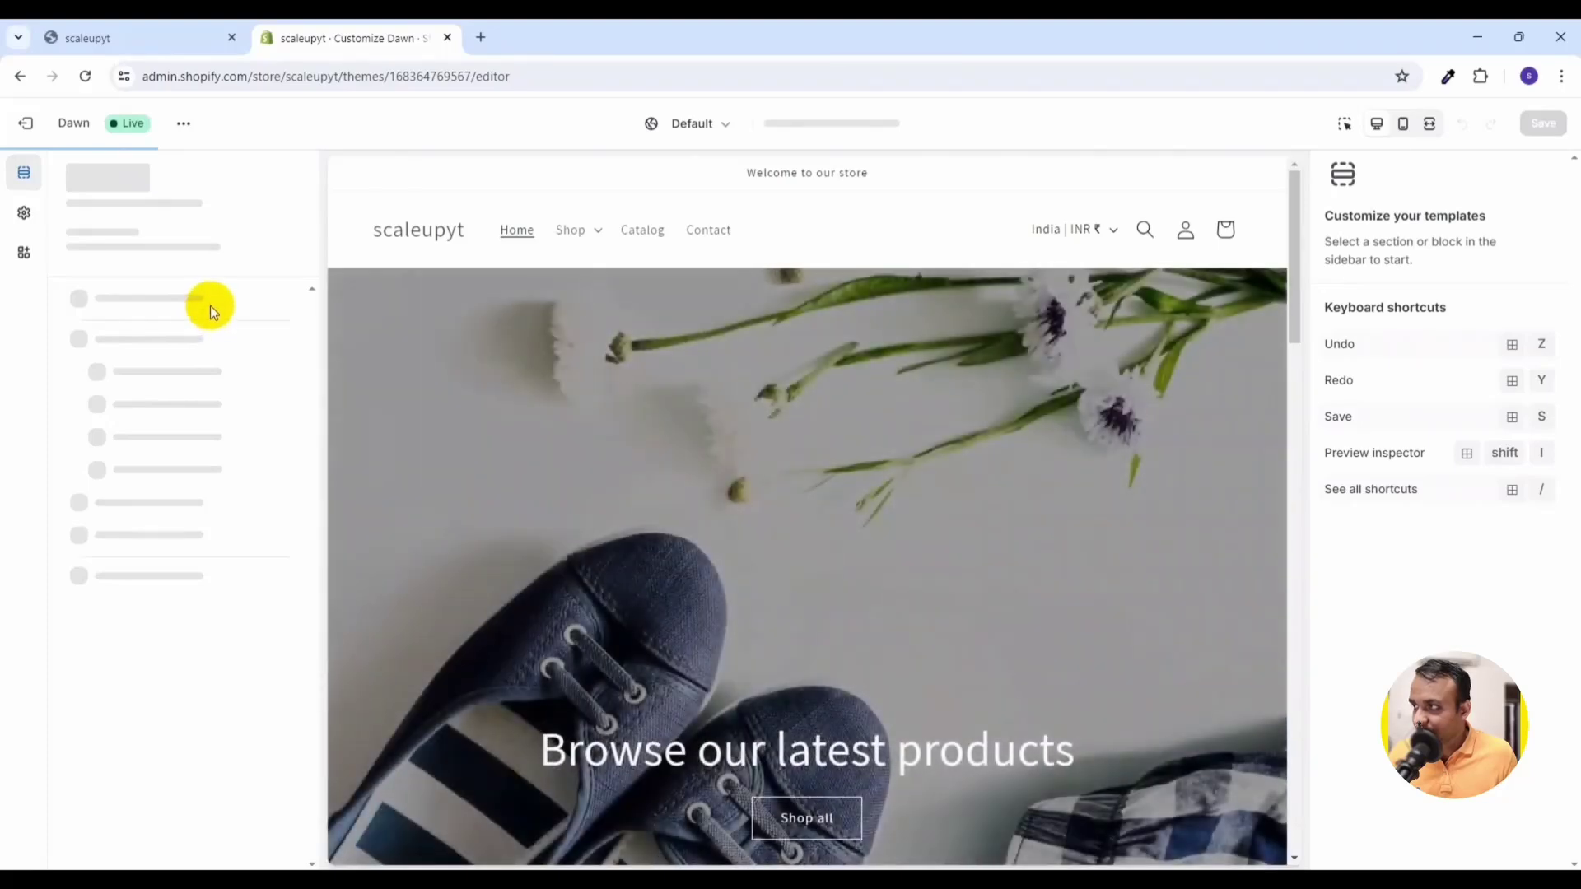
{"action": "left_click", "coordinate": [152, 275]}
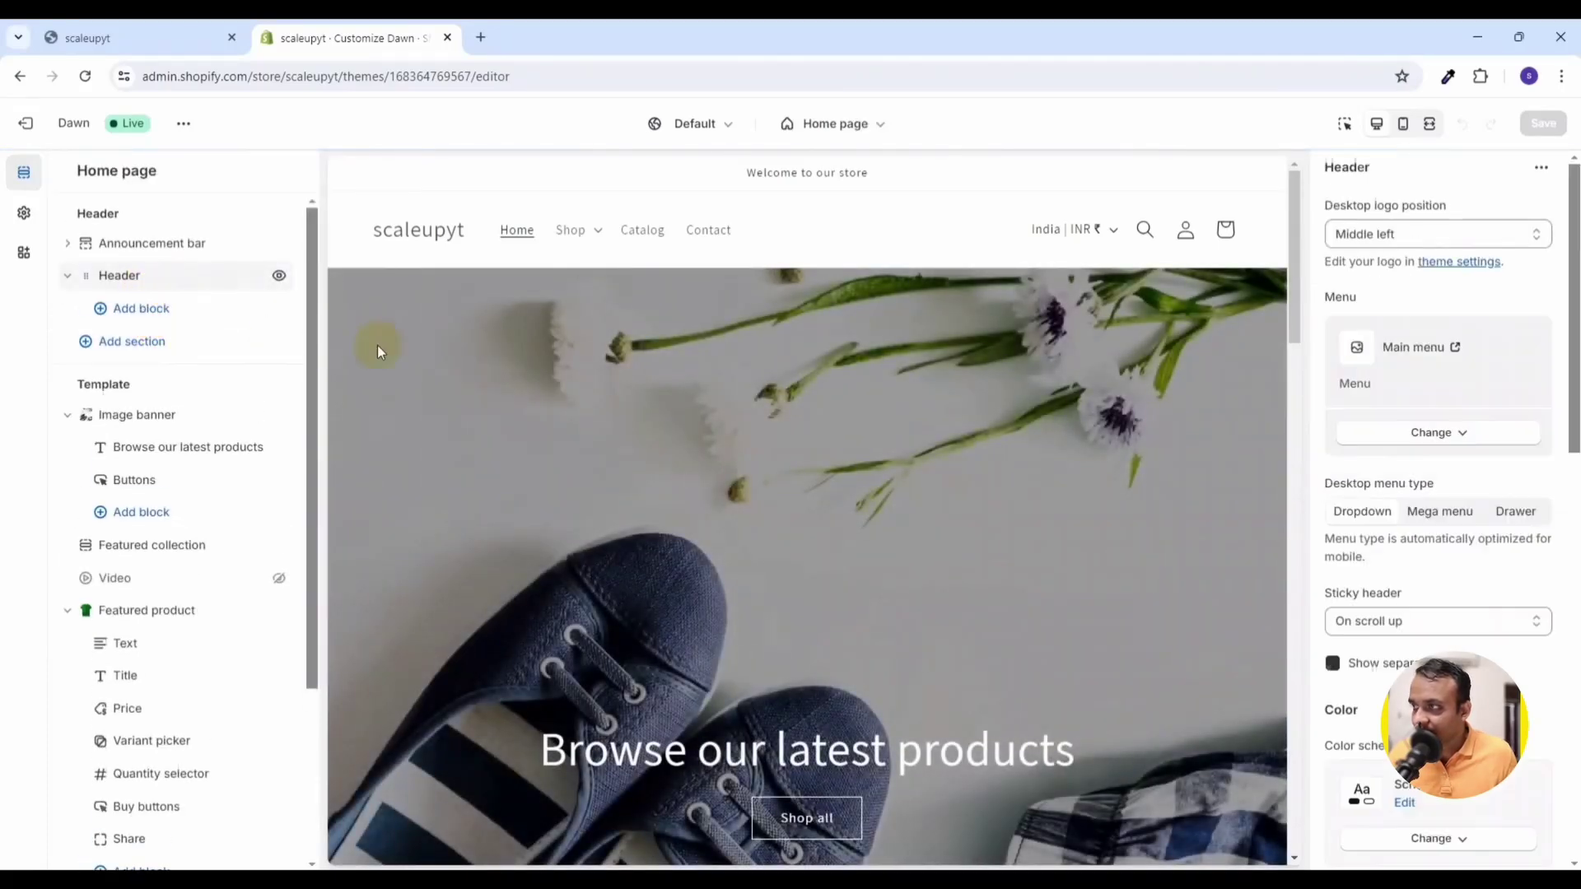
{"action": "left_click", "coordinate": [1439, 511]}
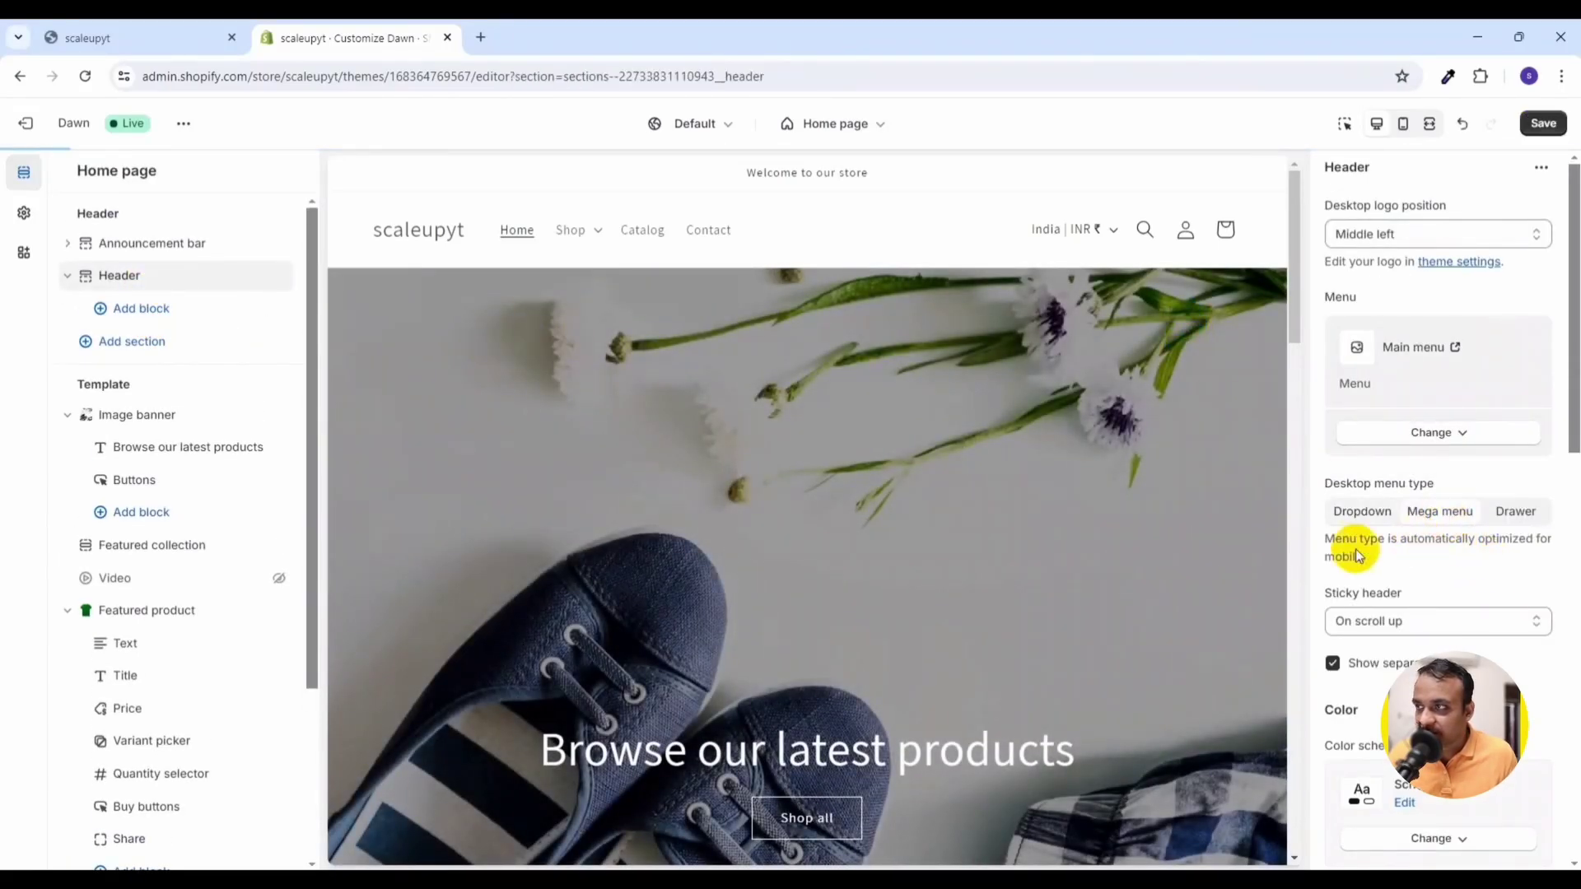
{"action": "left_click", "coordinate": [1543, 122]}
Reload the storefront, test the Shop mega menu on hover, and return to the theme customizer
{"action": "left_click", "coordinate": [91, 25]}
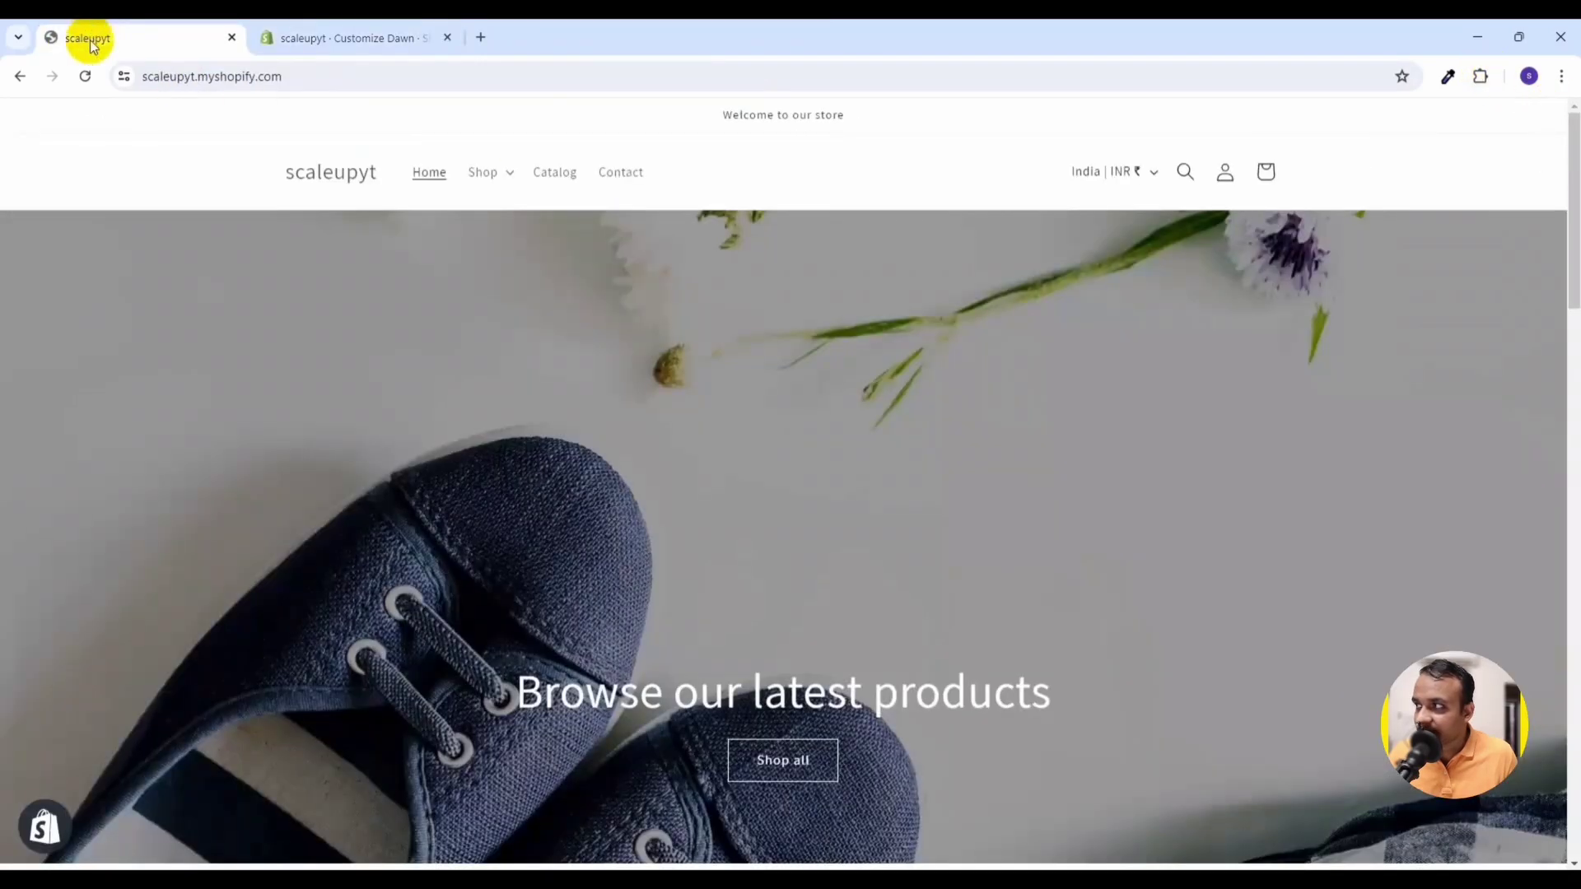
{"action": "left_click", "coordinate": [98, 86]}
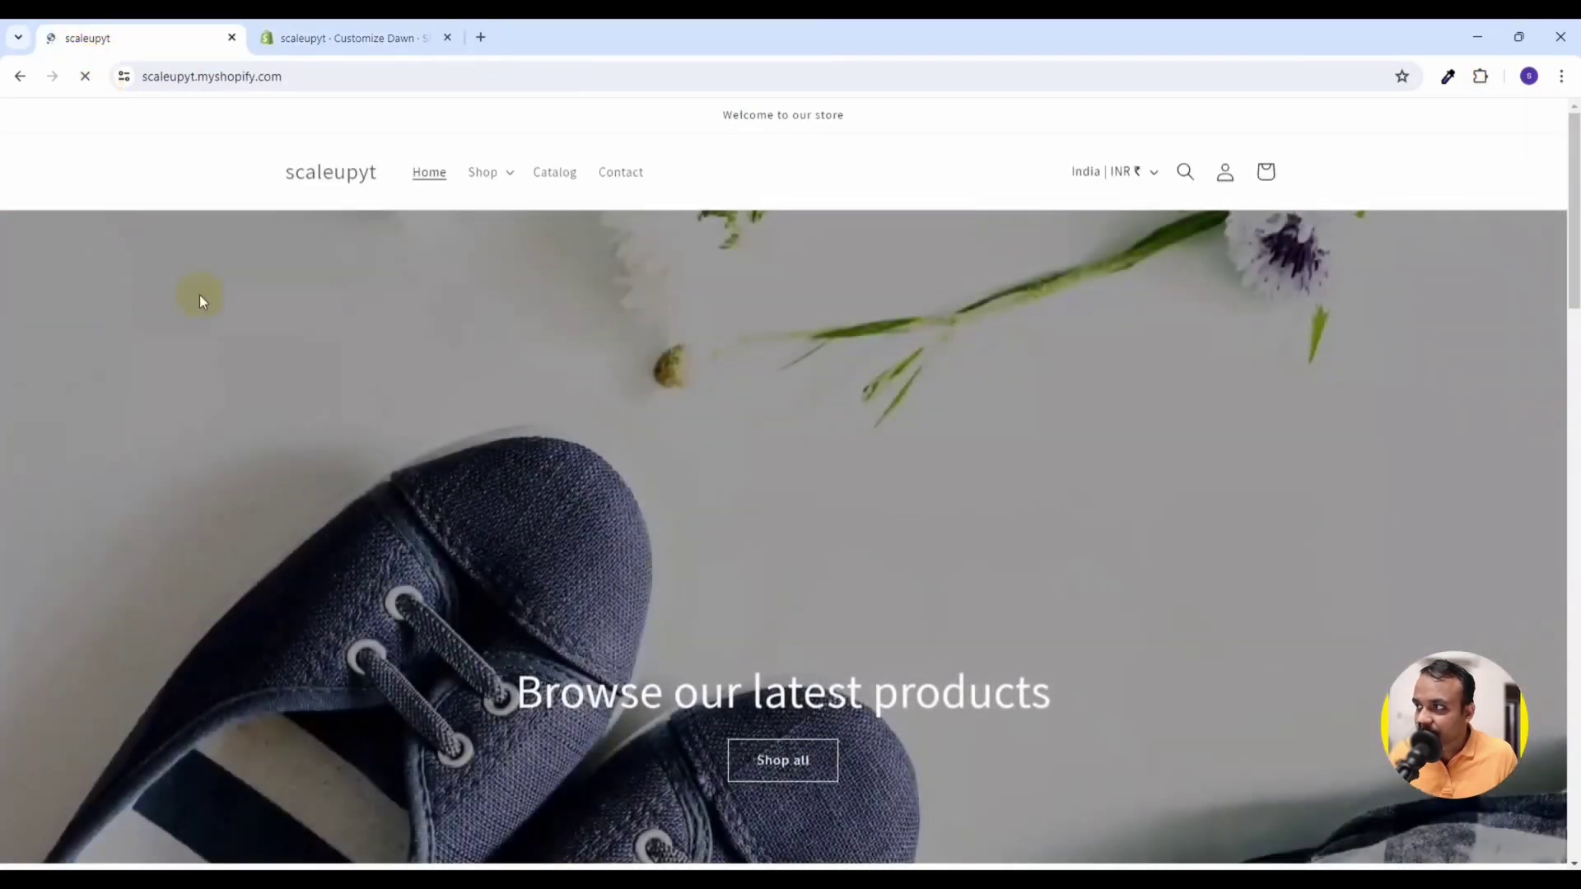
{"action": "left_click", "coordinate": [504, 183]}
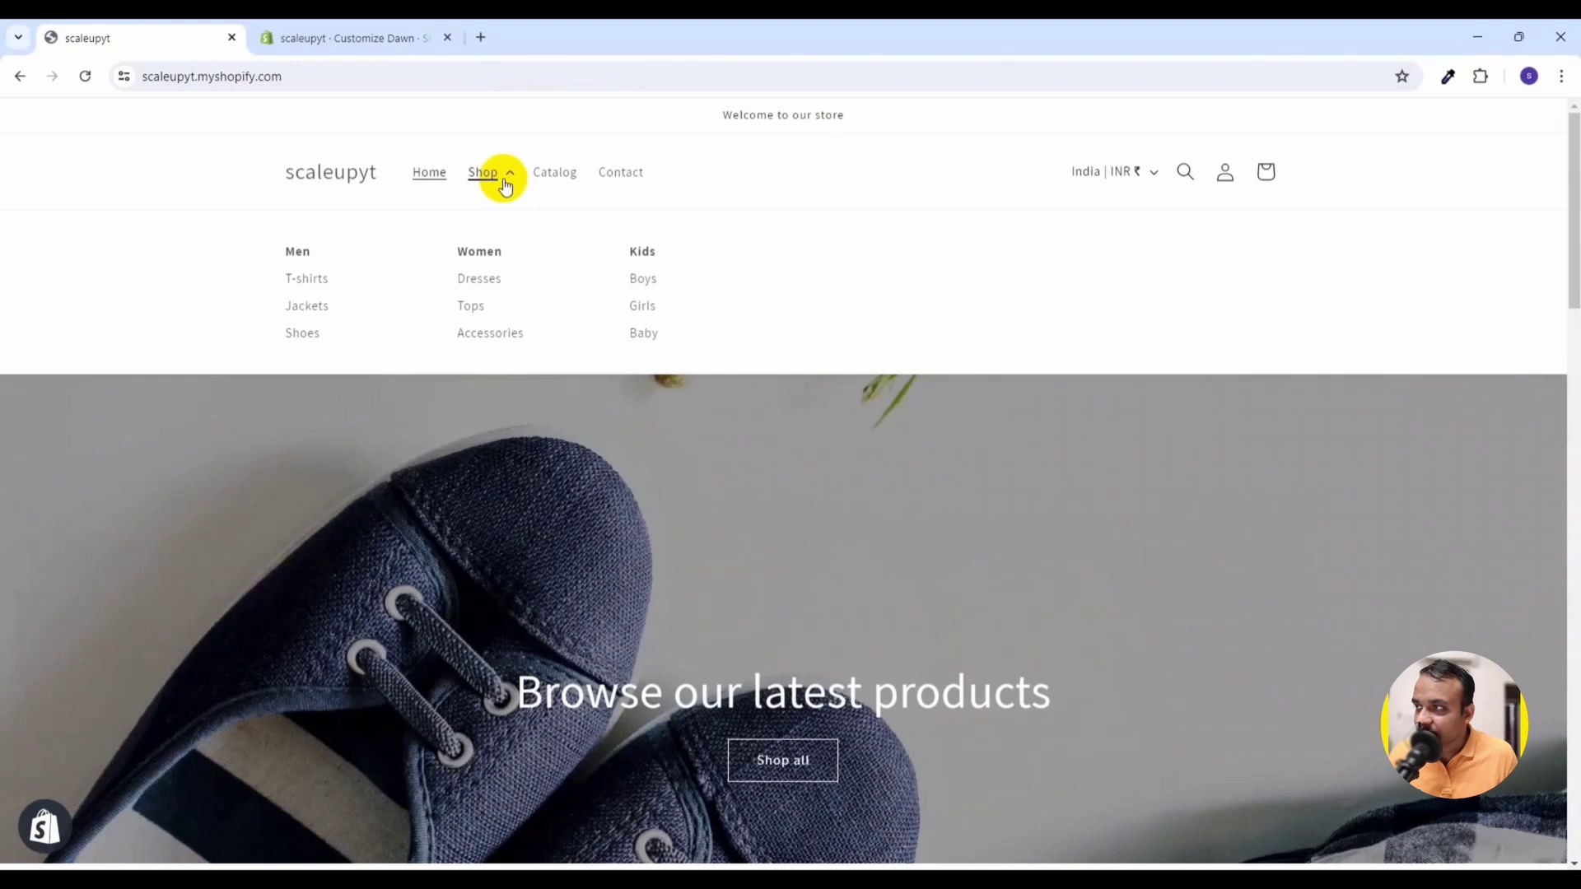
{"action": "mouse_move", "coordinate": [504, 181]}
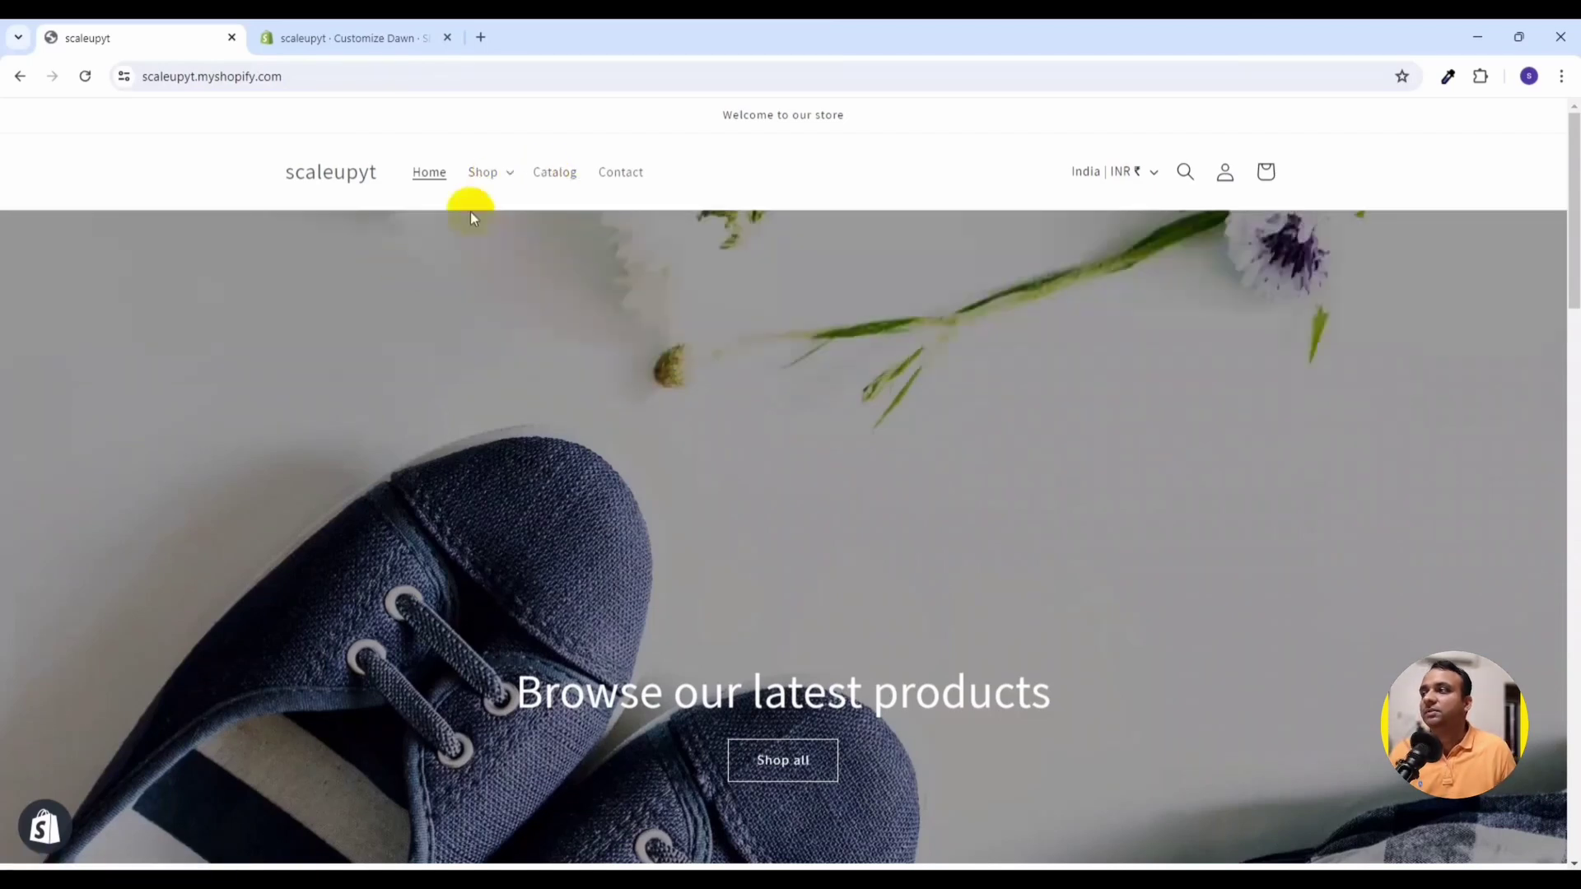
{"action": "left_click", "coordinate": [344, 43]}
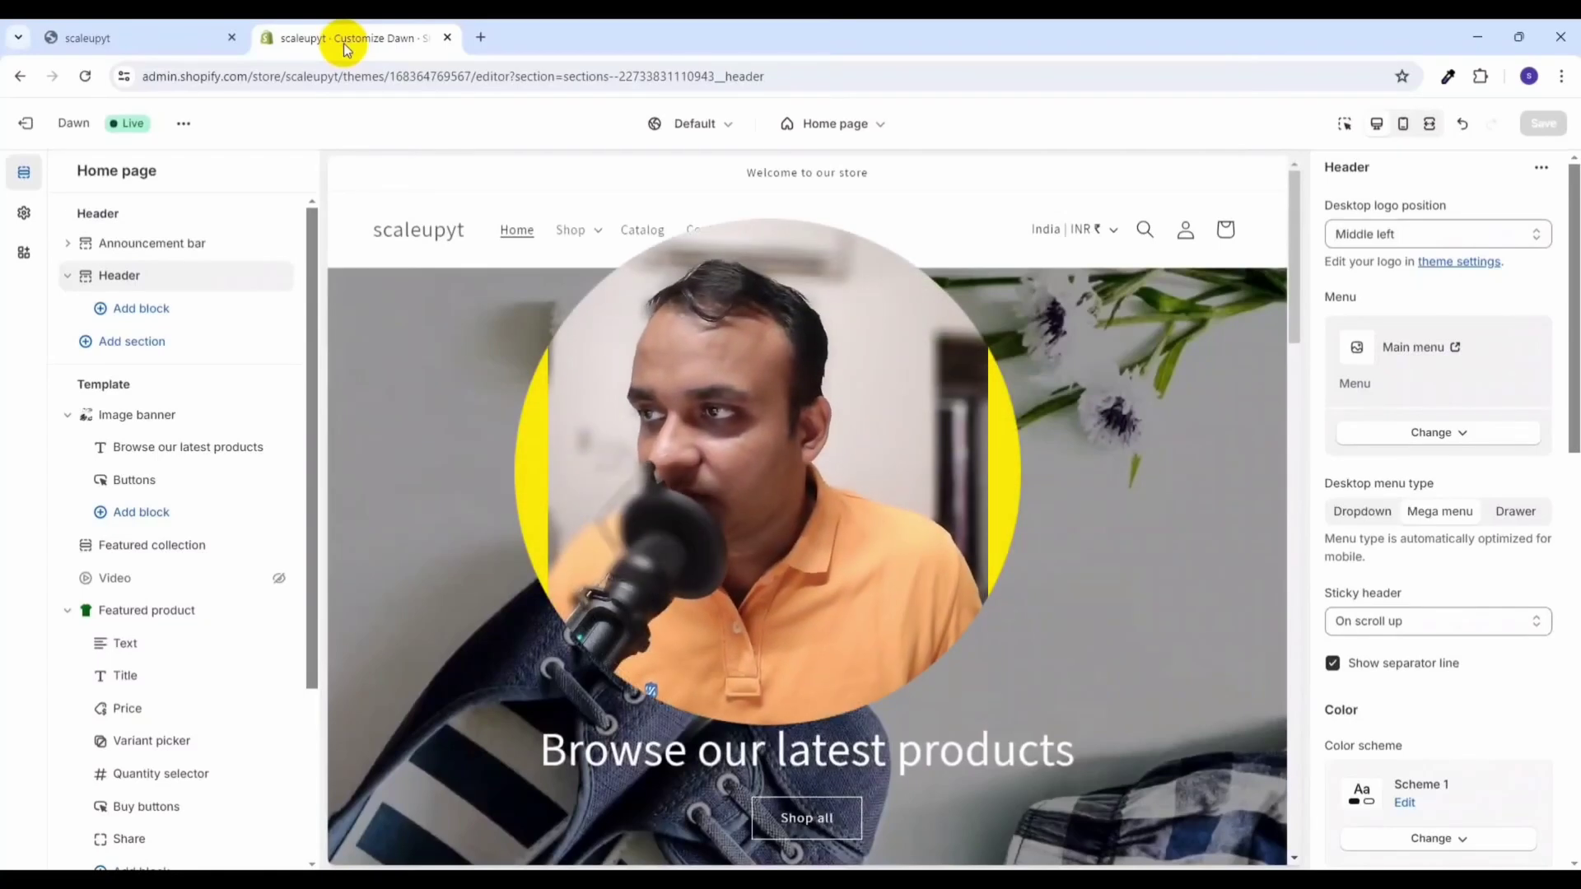